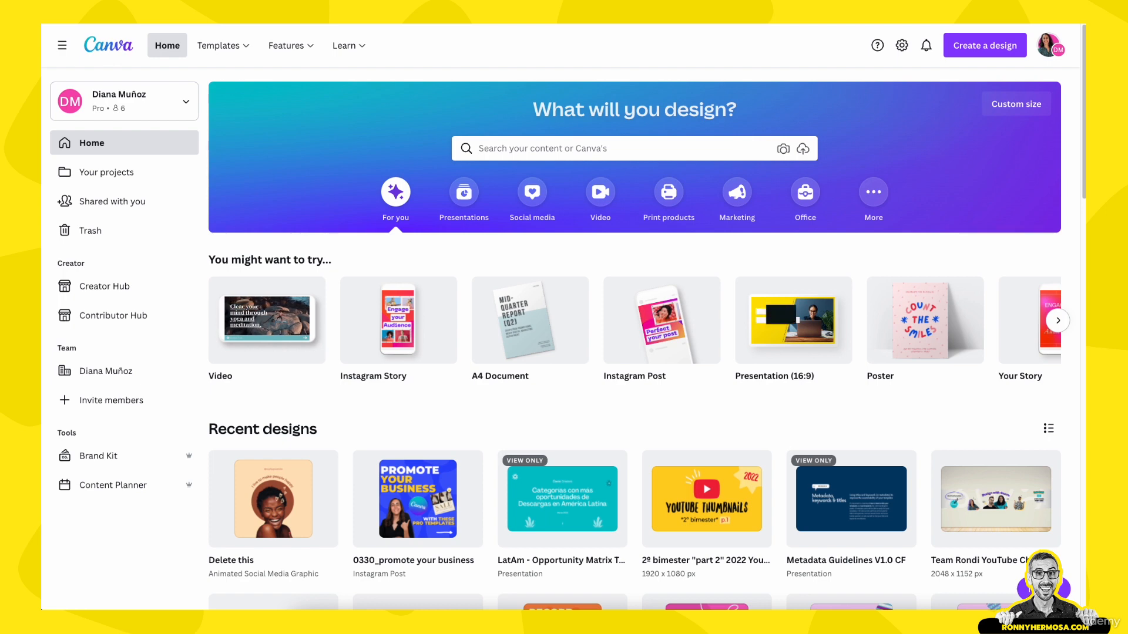
# - Preview the finished example video "S07L05 Animated SM Post.mp4" and close it
pyautogui.press('space')
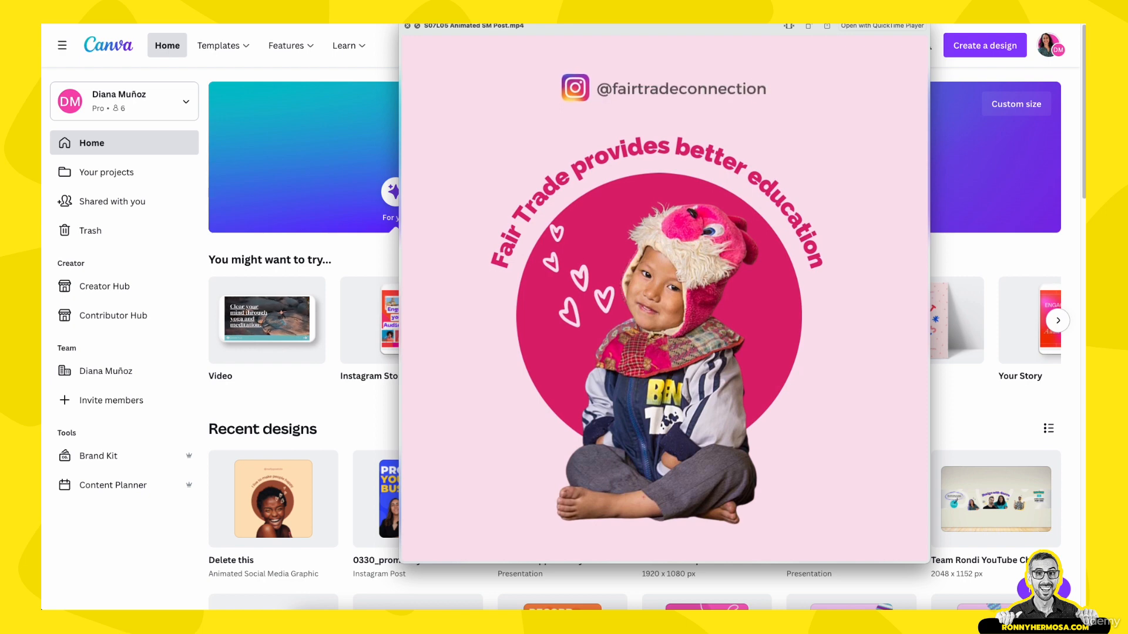
pyautogui.press('space')
pyautogui.press('space')
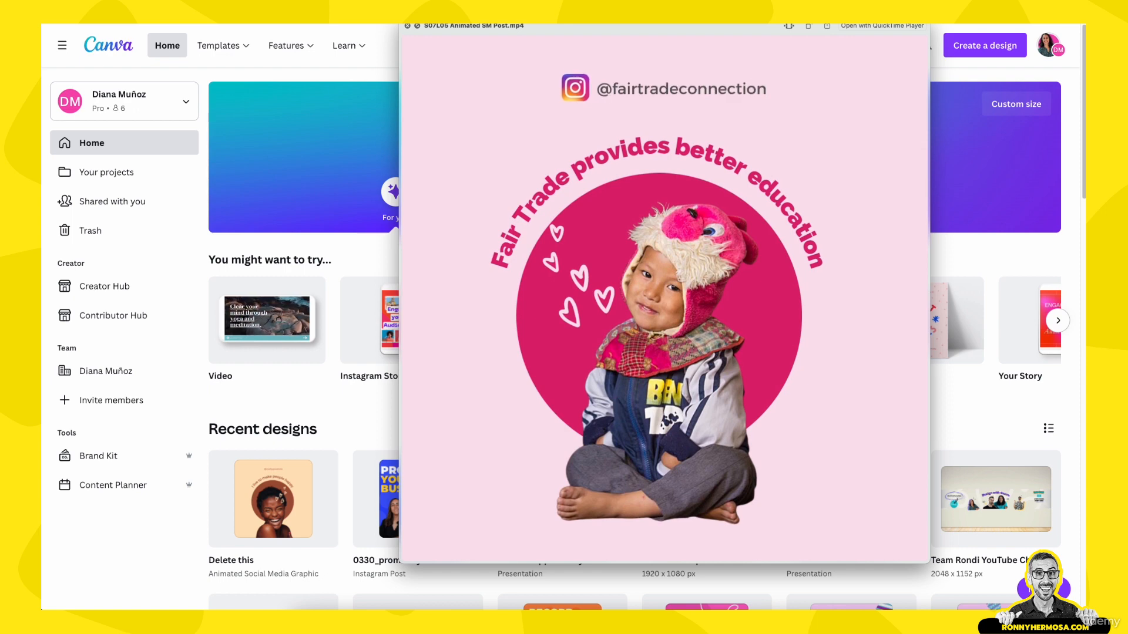
pyautogui.press('space')
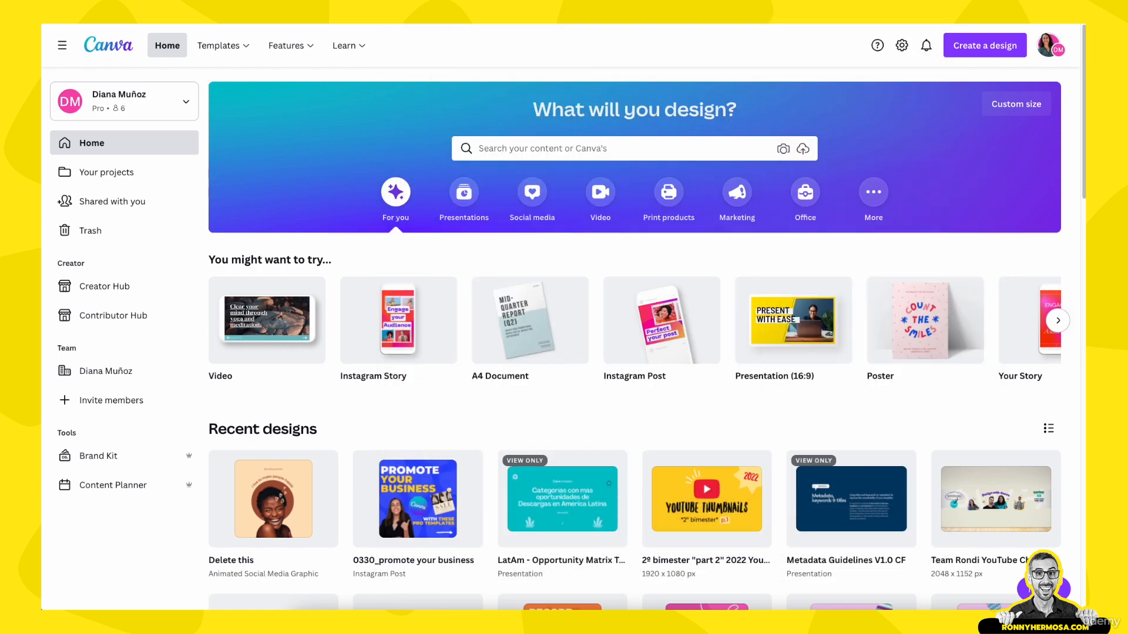
pyautogui.press('space')
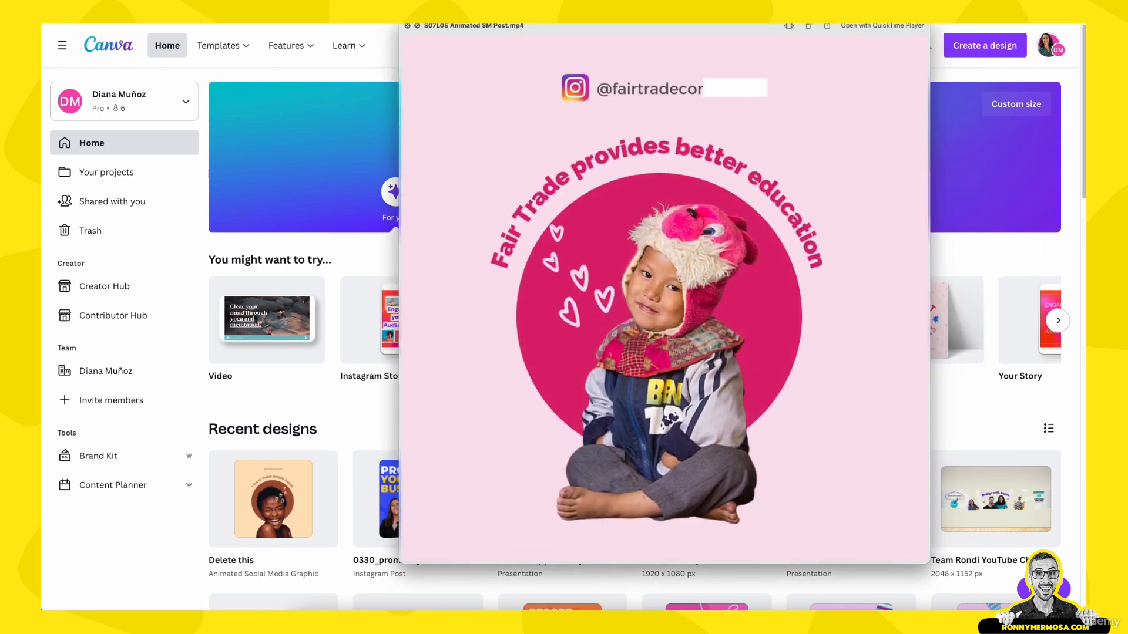
pyautogui.press('space')
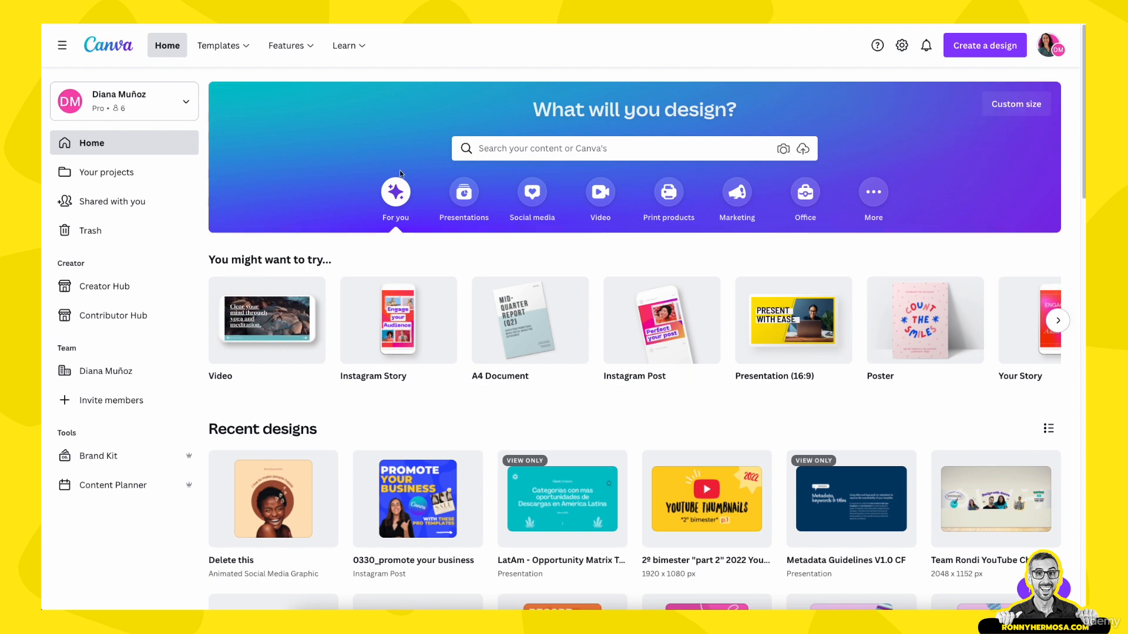
# - Search for "animated social media" and open the Animated Social Media 1080 × 1080 px template category
pyautogui.click(530, 150)
pyautogui.write('animat')
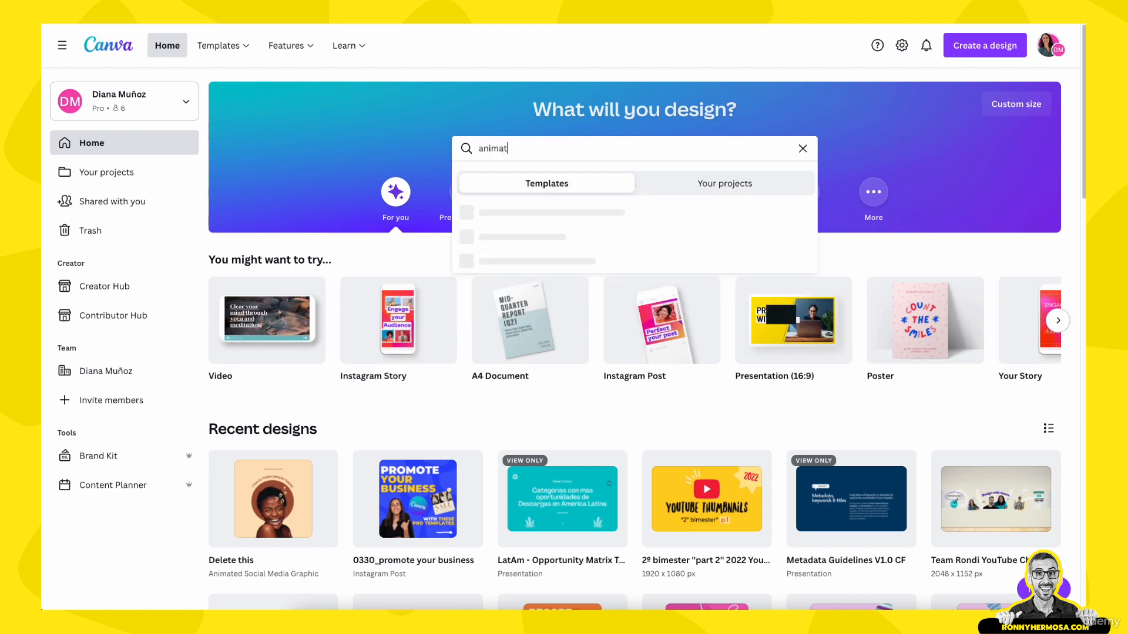
pyautogui.write('ed social media')
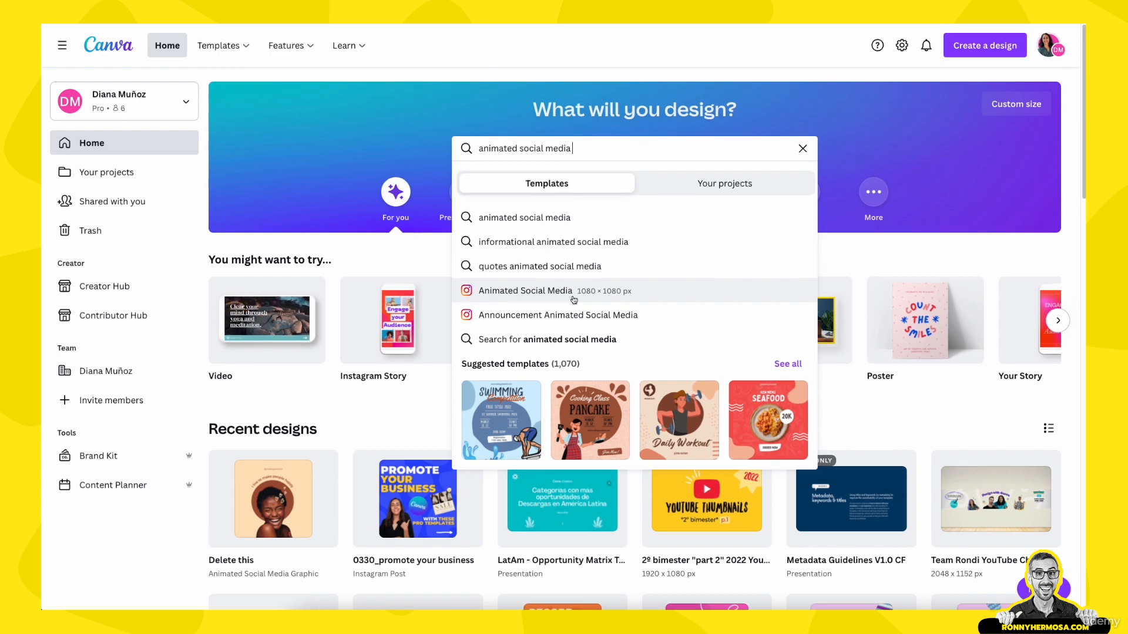
pyautogui.click(505, 291)
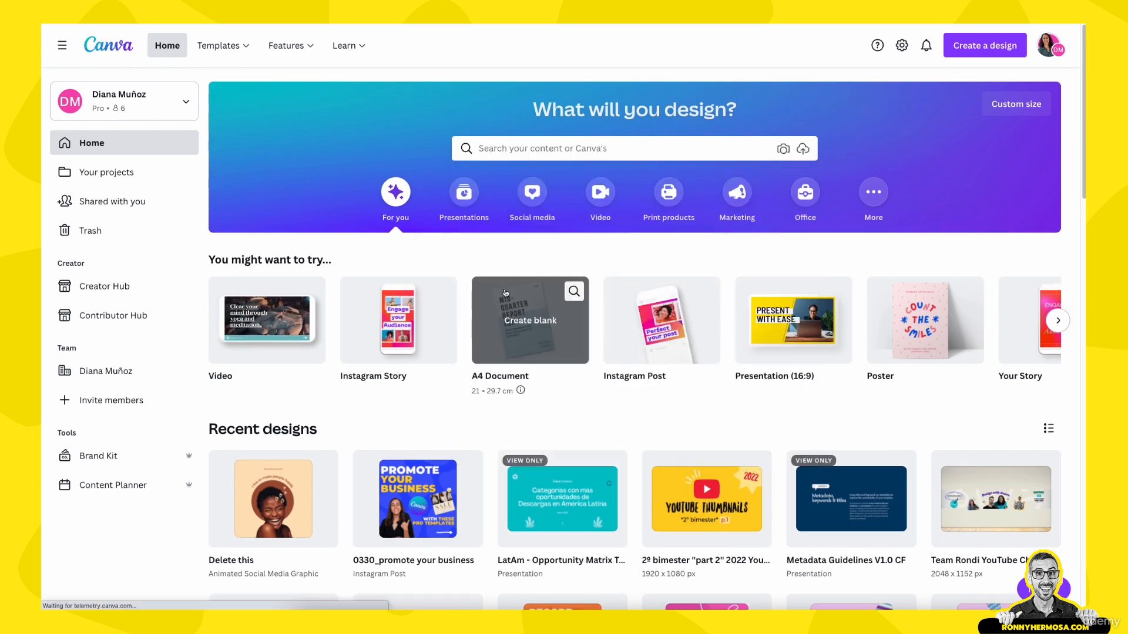
# - Find the "vintage minimalist special and happy woman animated post" template and open its preview
pyautogui.scroll(-1, 509, 296)
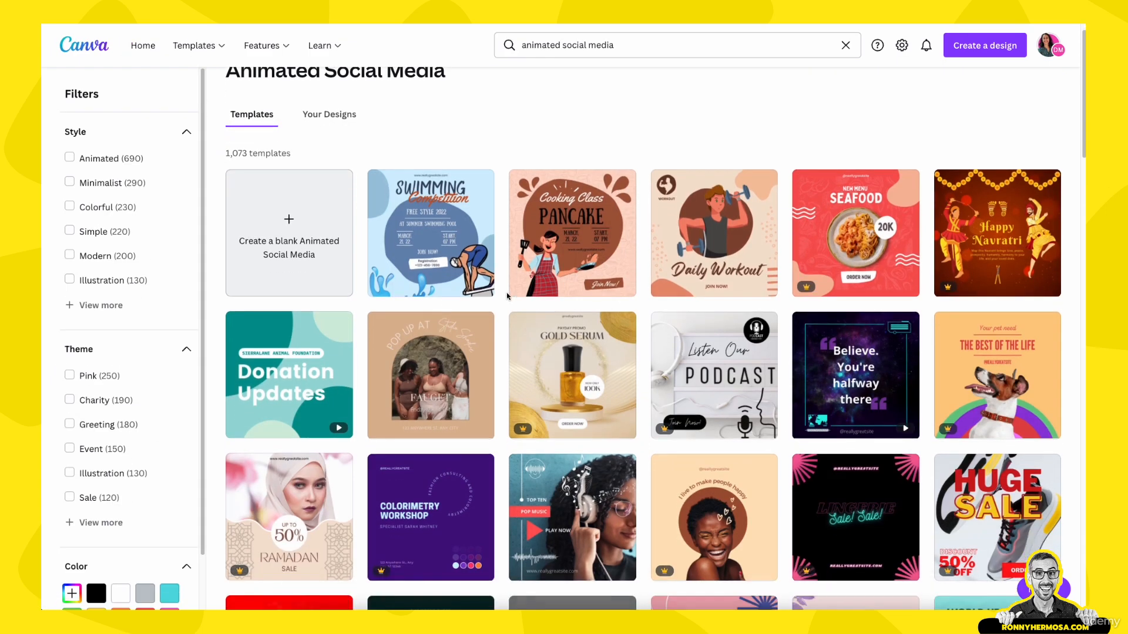
pyautogui.scroll(-3, 448, 300)
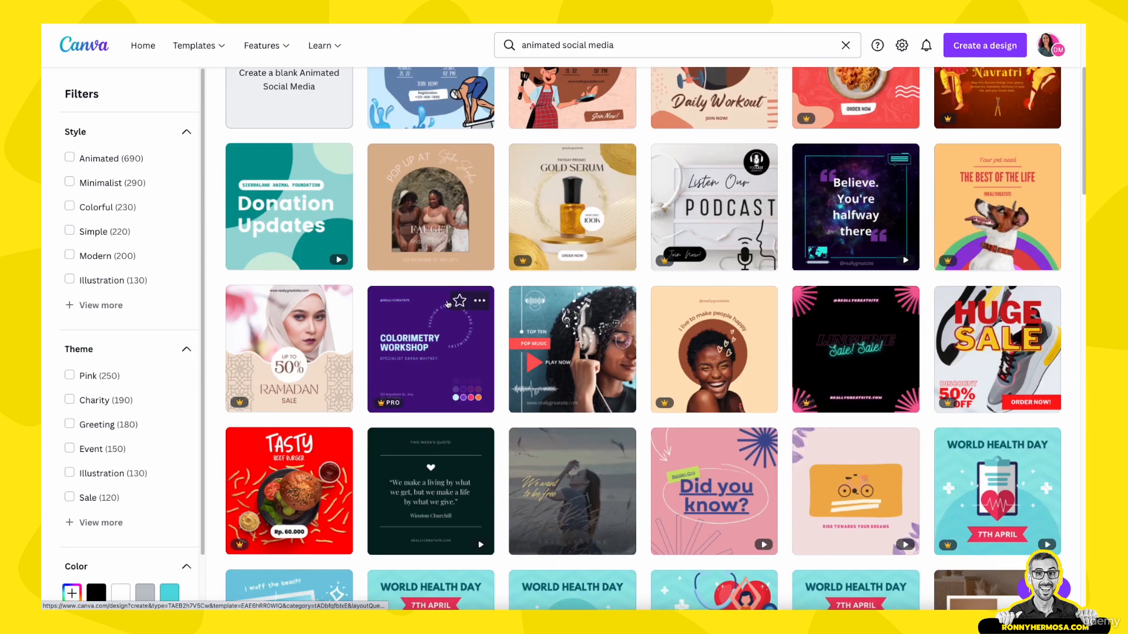
pyautogui.scroll(-1, 448, 304)
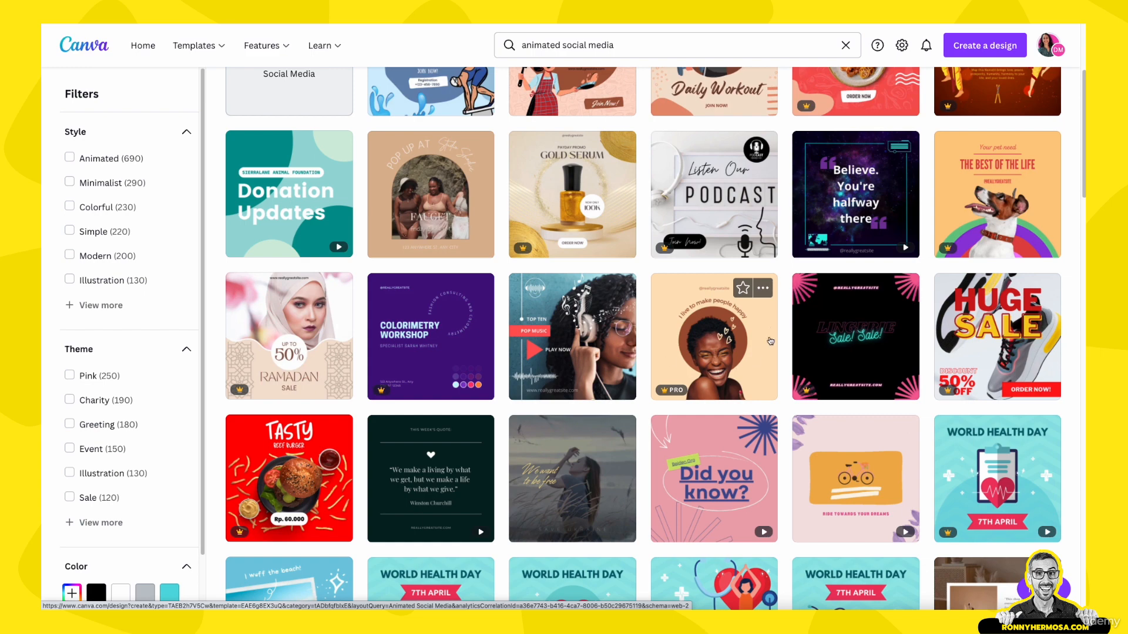
pyautogui.click(764, 288)
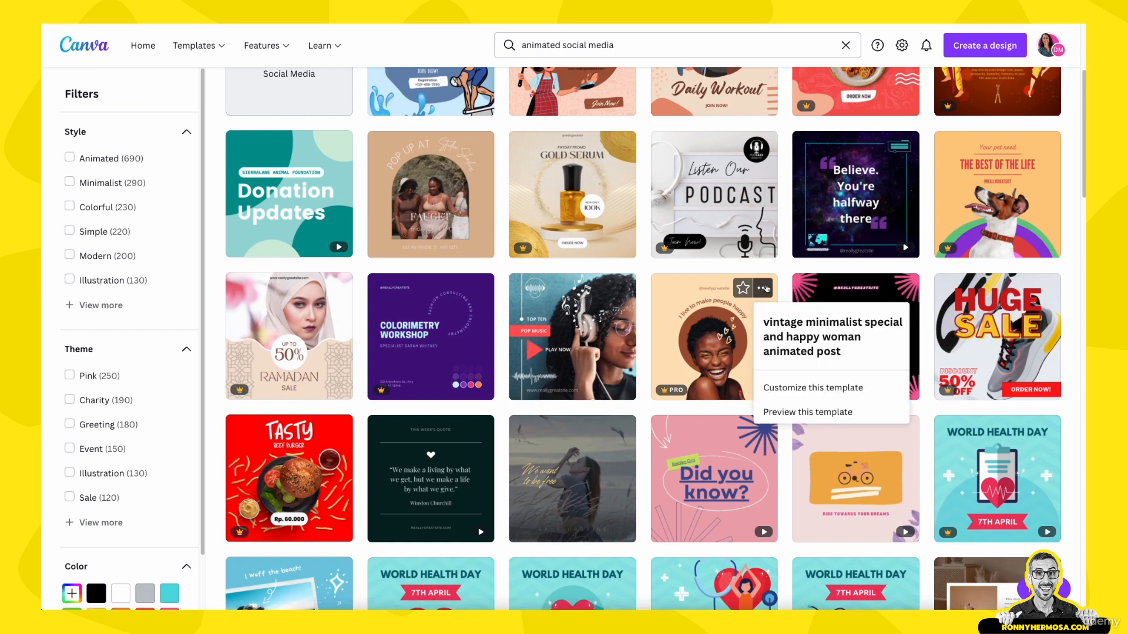
pyautogui.click(779, 412)
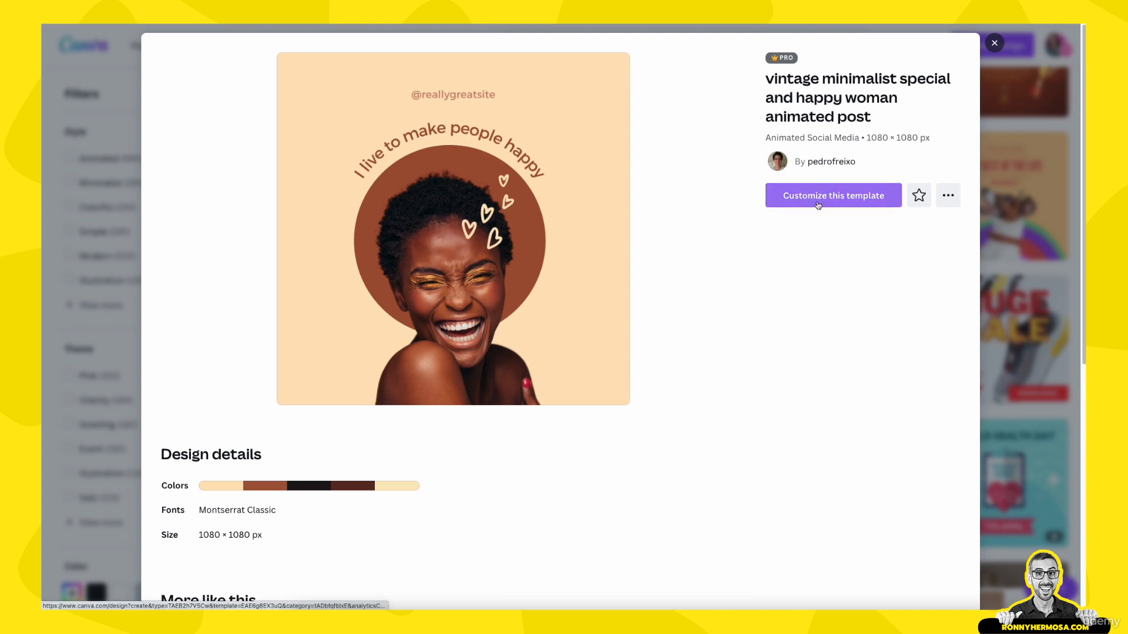
# - Review the template's colors, fonts and size in the design details, and open it for customizing
pyautogui.scroll(-1, 413, 398)
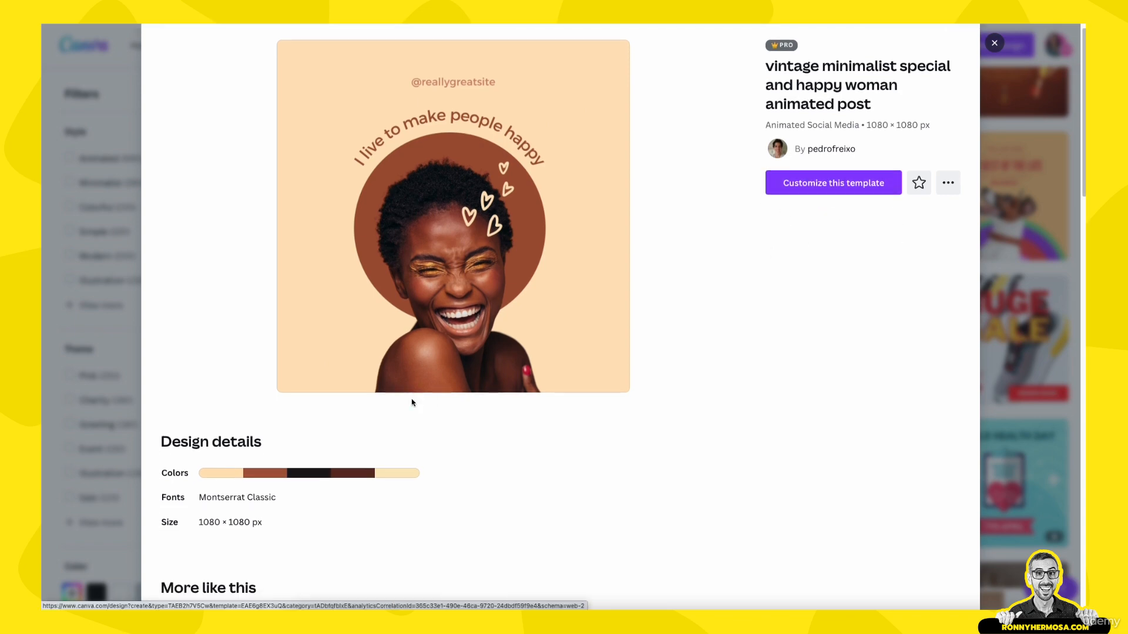
pyautogui.scroll(-6, 257, 522)
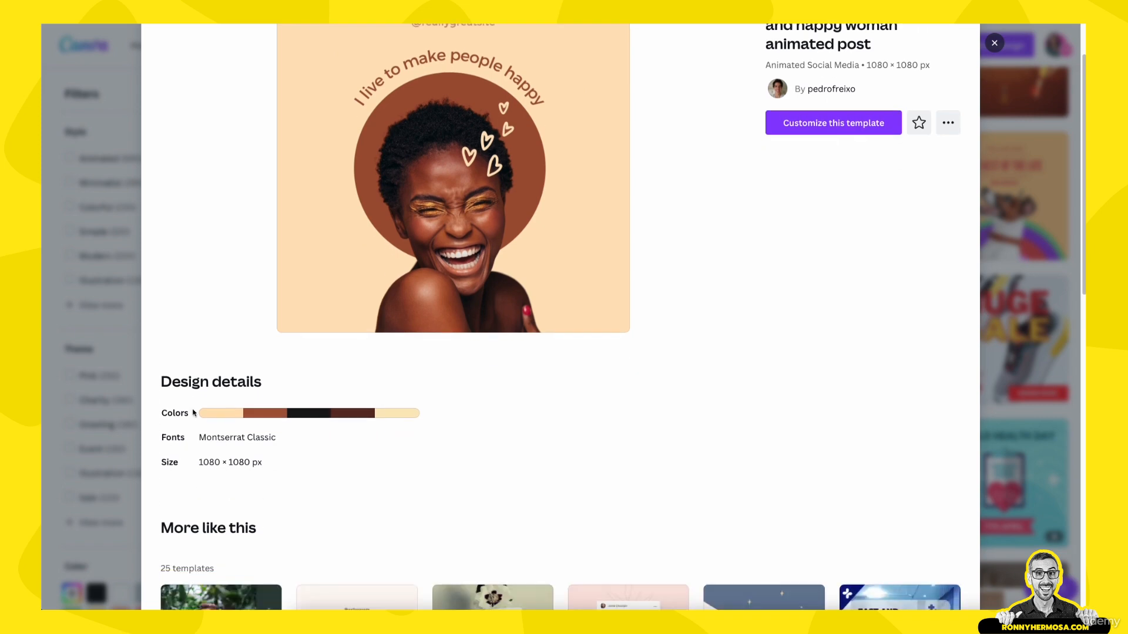
pyautogui.scroll(6, 294, 422)
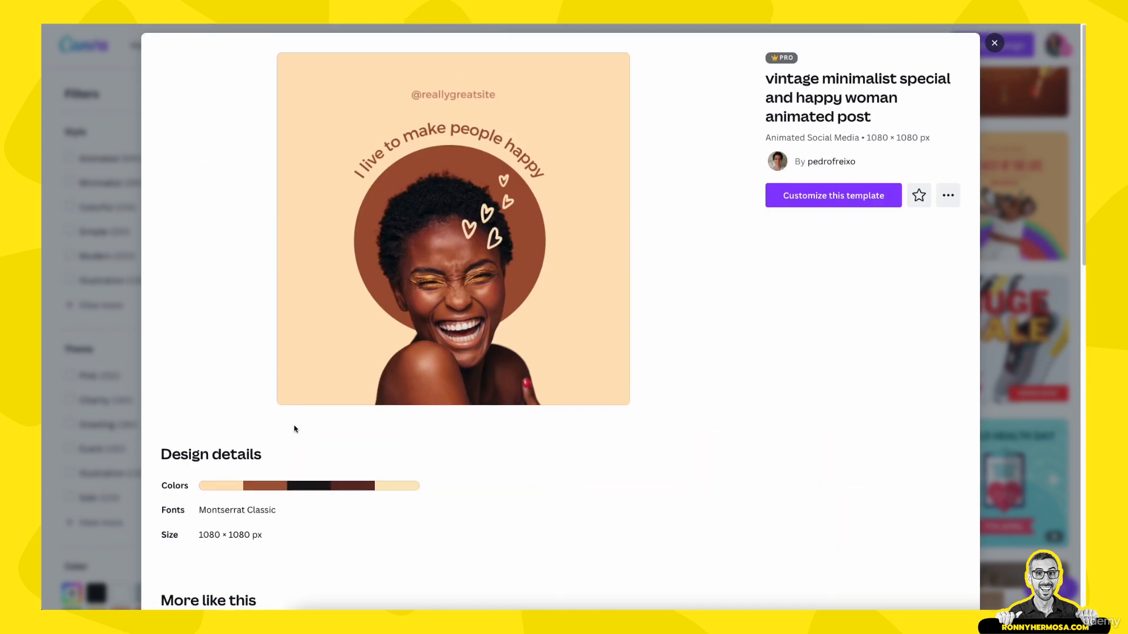
pyautogui.click(850, 205)
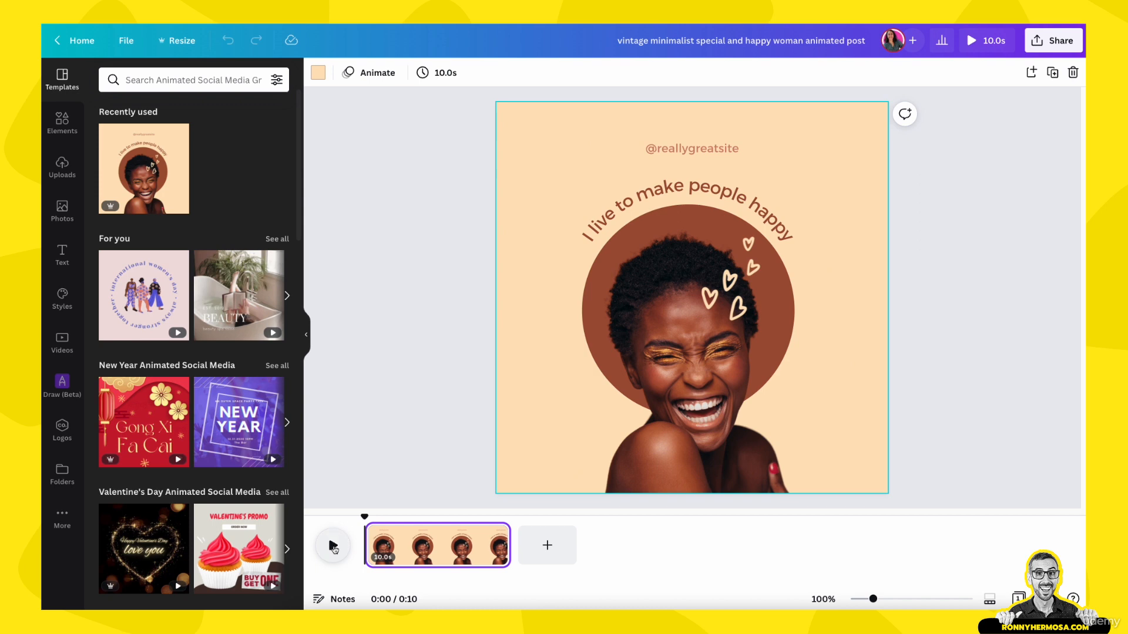
# - Play the beginning of the animated design, pause it, and move the playhead to the 4-second mark
pyautogui.click(333, 548)
pyautogui.press('space')
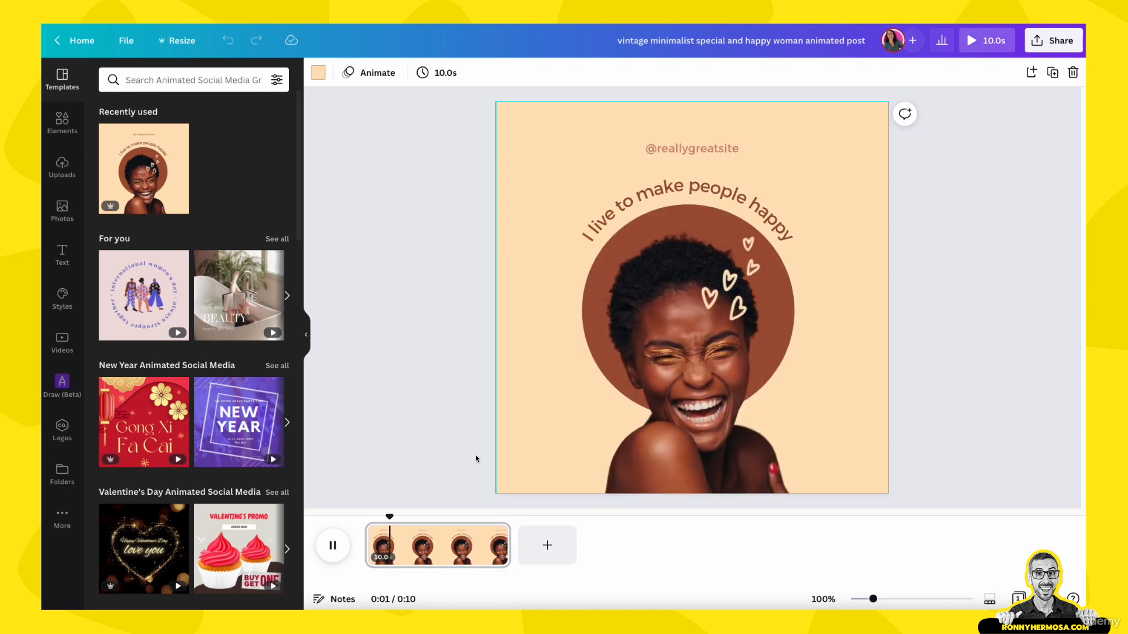
pyautogui.press('space')
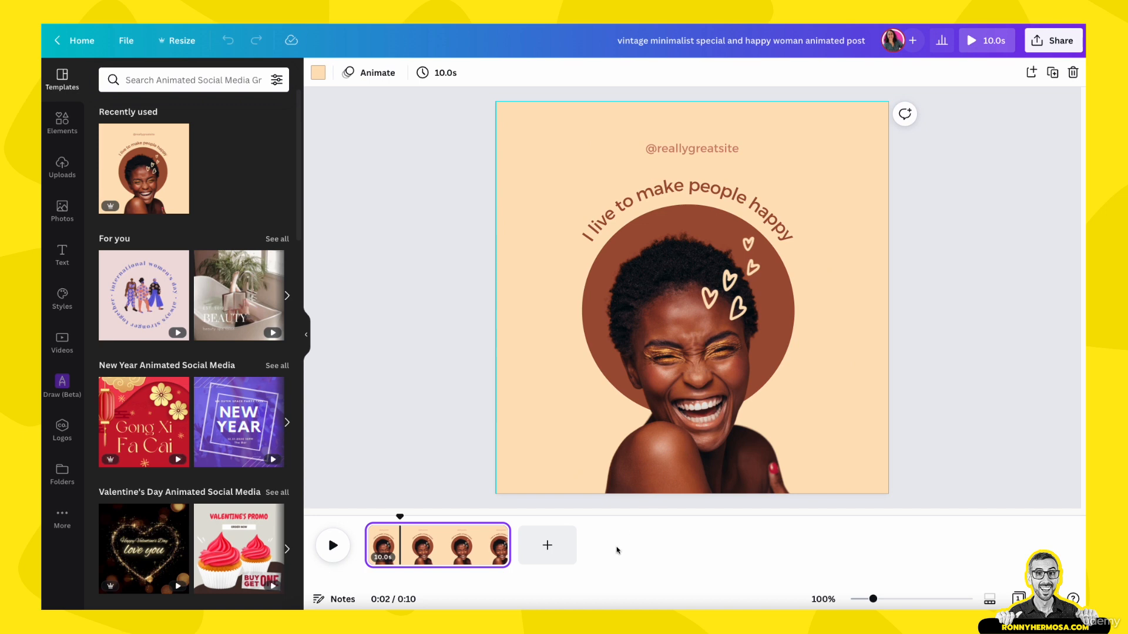
pyautogui.moveTo(400, 517); pyautogui.dragTo(434, 533)
pyautogui.click(705, 378)
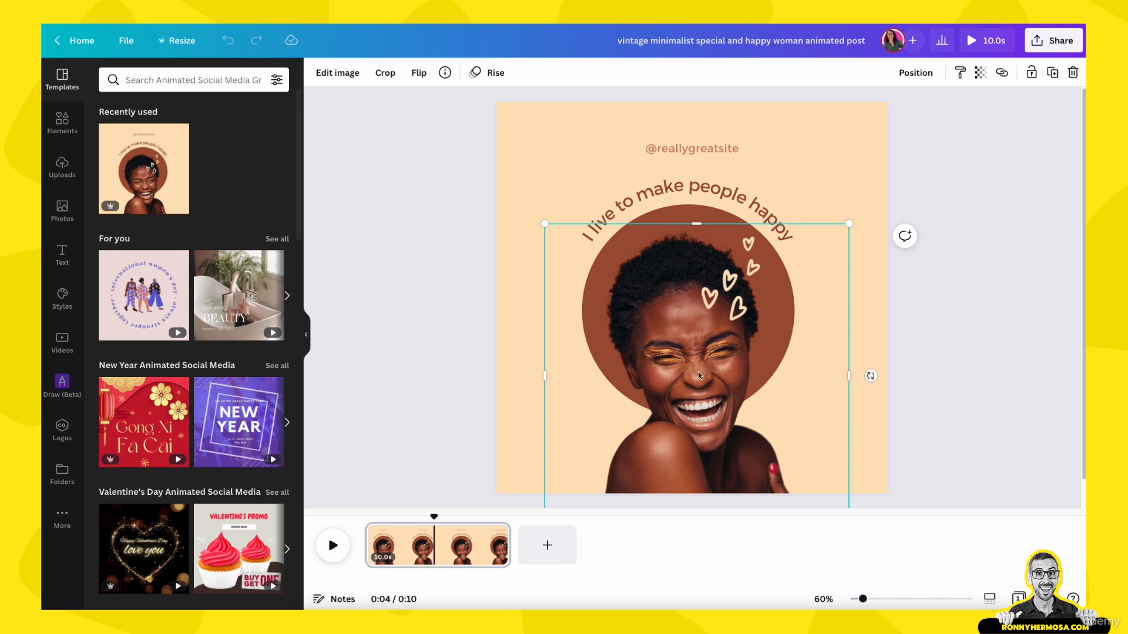
pyautogui.click(602, 217)
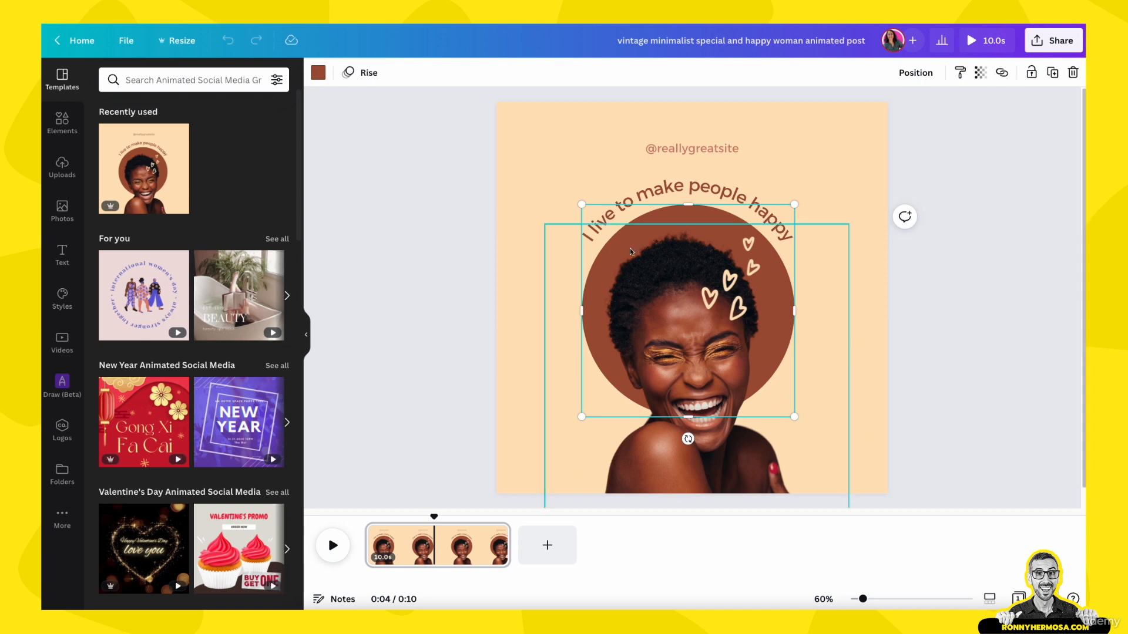
pyautogui.click(851, 309)
pyautogui.click(756, 266)
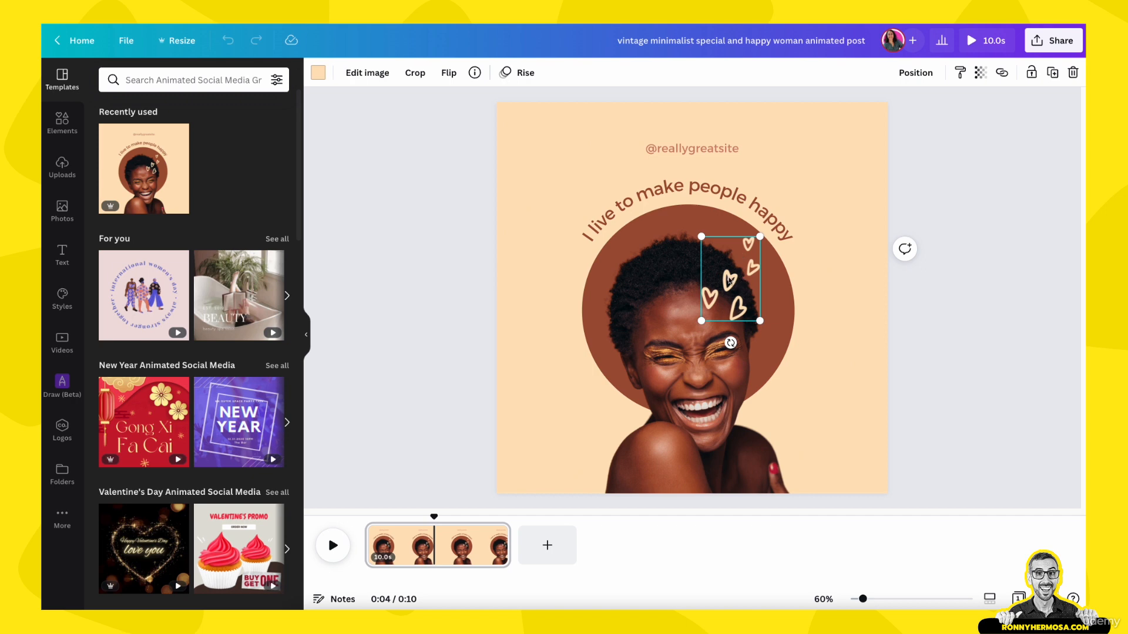
pyautogui.click(657, 193)
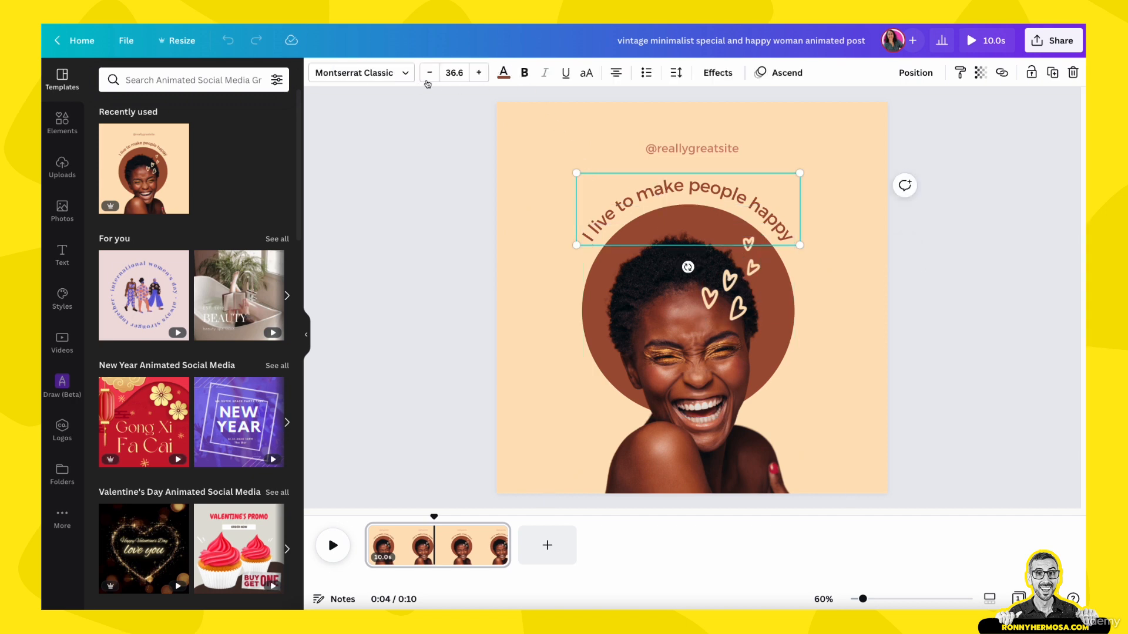
pyautogui.click(717, 72)
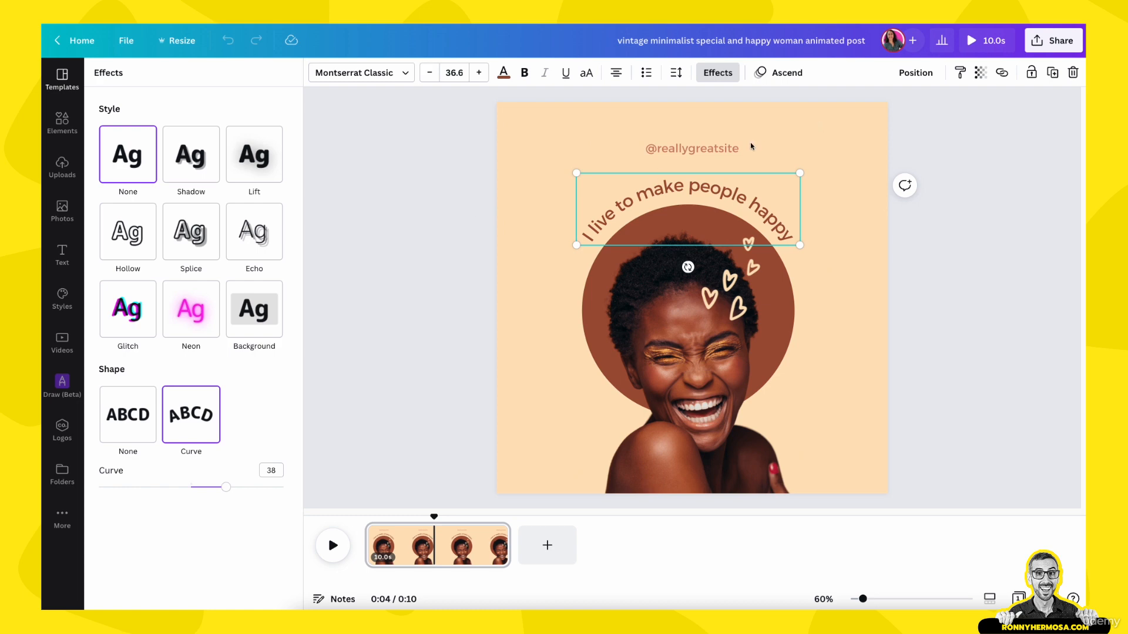
pyautogui.click(735, 148)
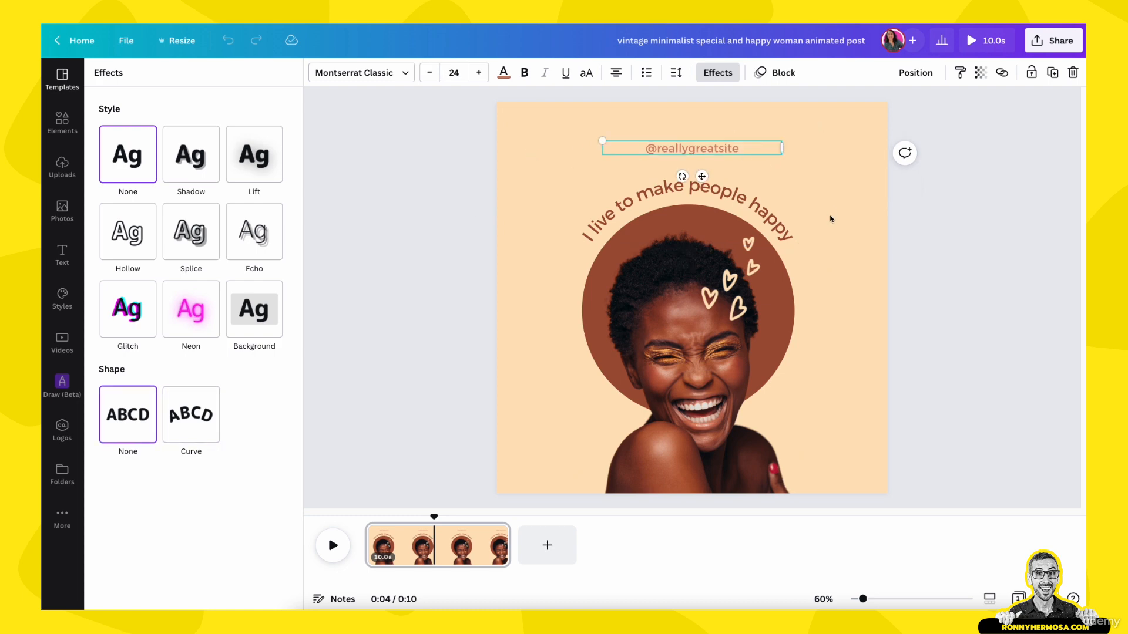
pyautogui.click(810, 494)
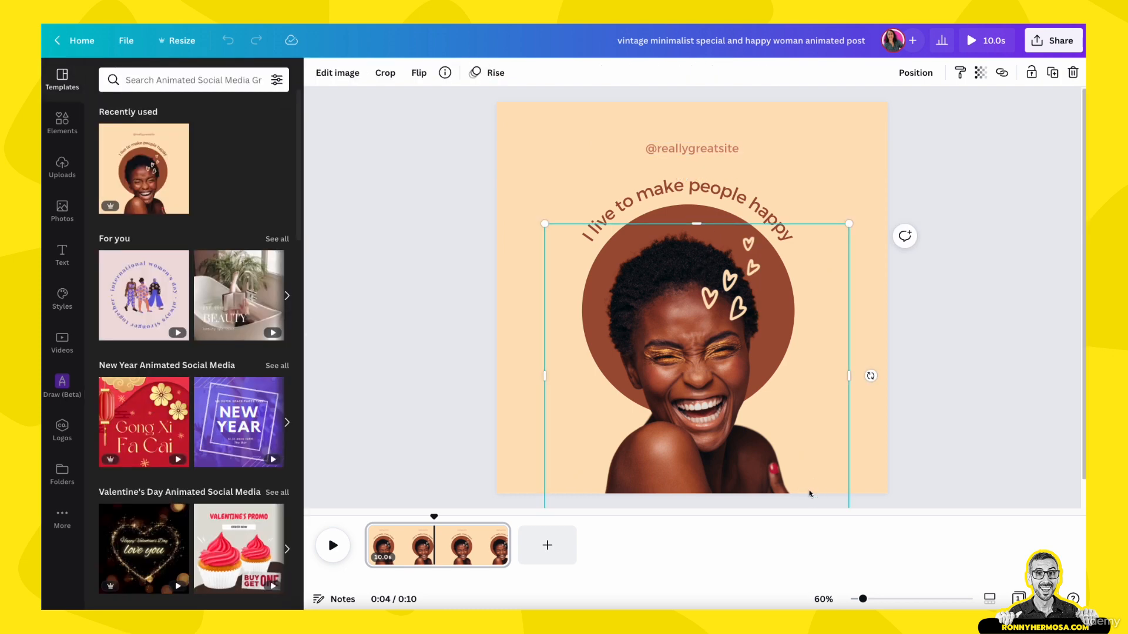
pyautogui.click(954, 400)
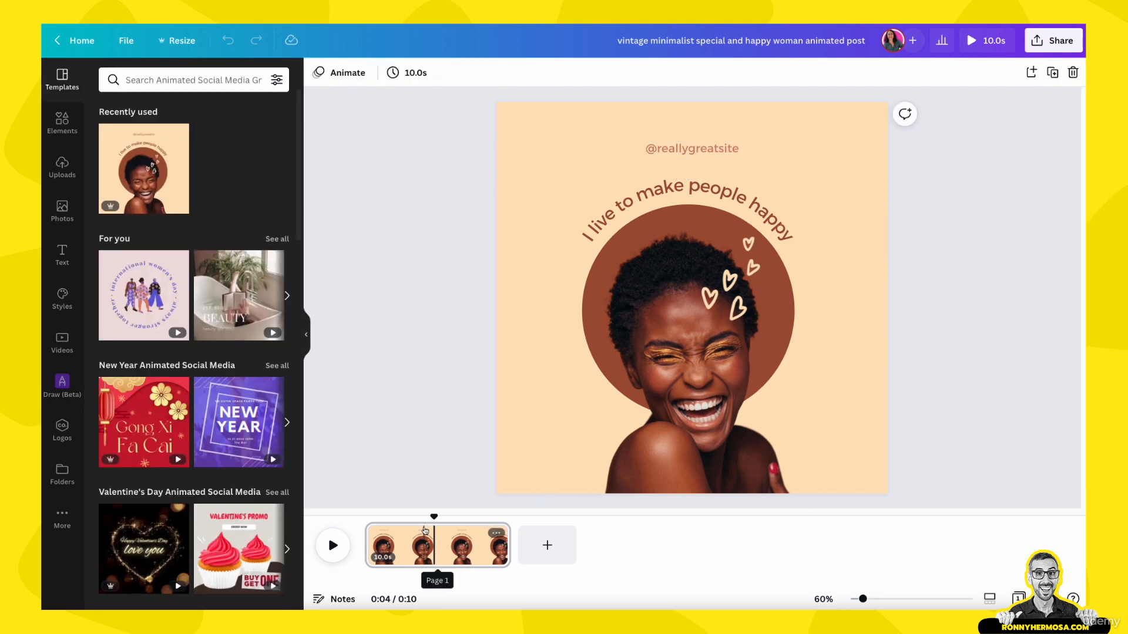
pyautogui.moveTo(434, 517); pyautogui.dragTo(369, 528)
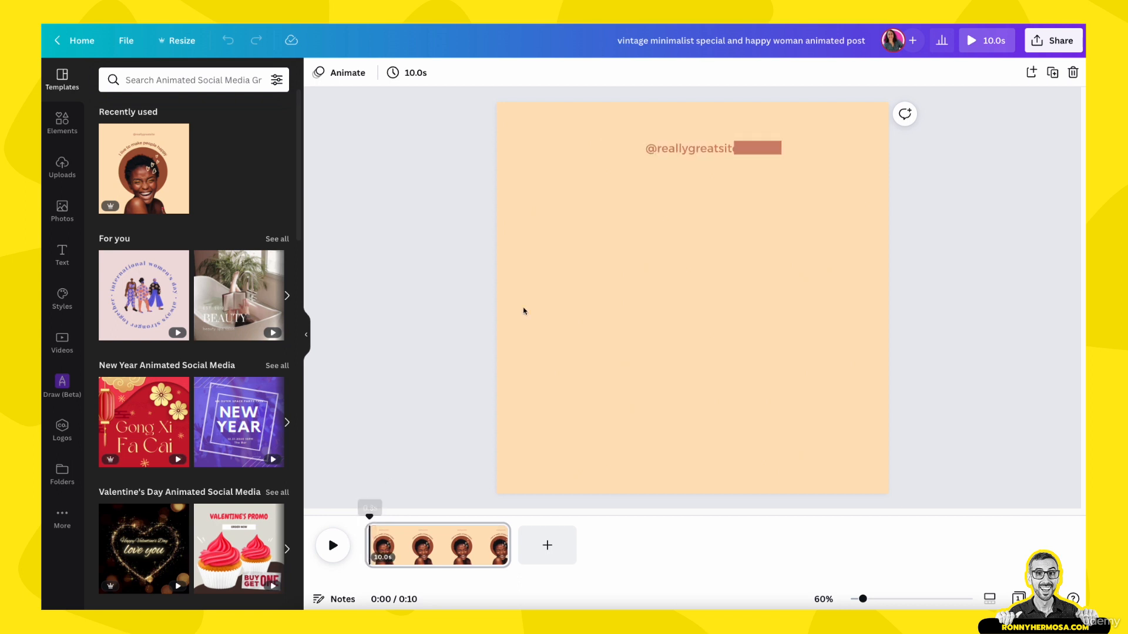
pyautogui.click(700, 143)
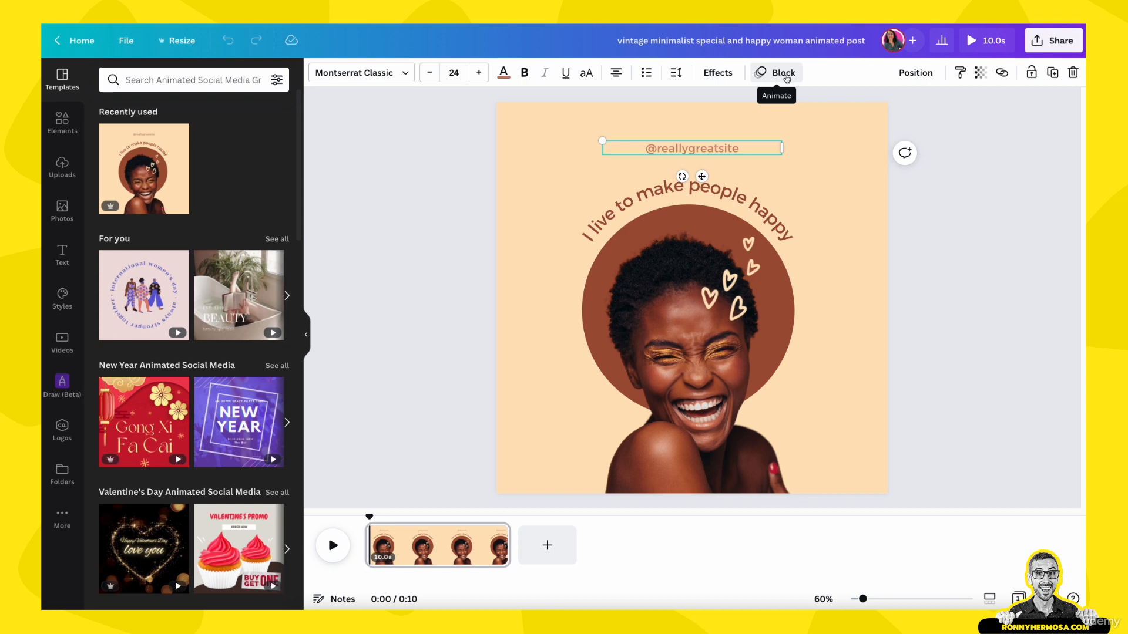
pyautogui.click(777, 75)
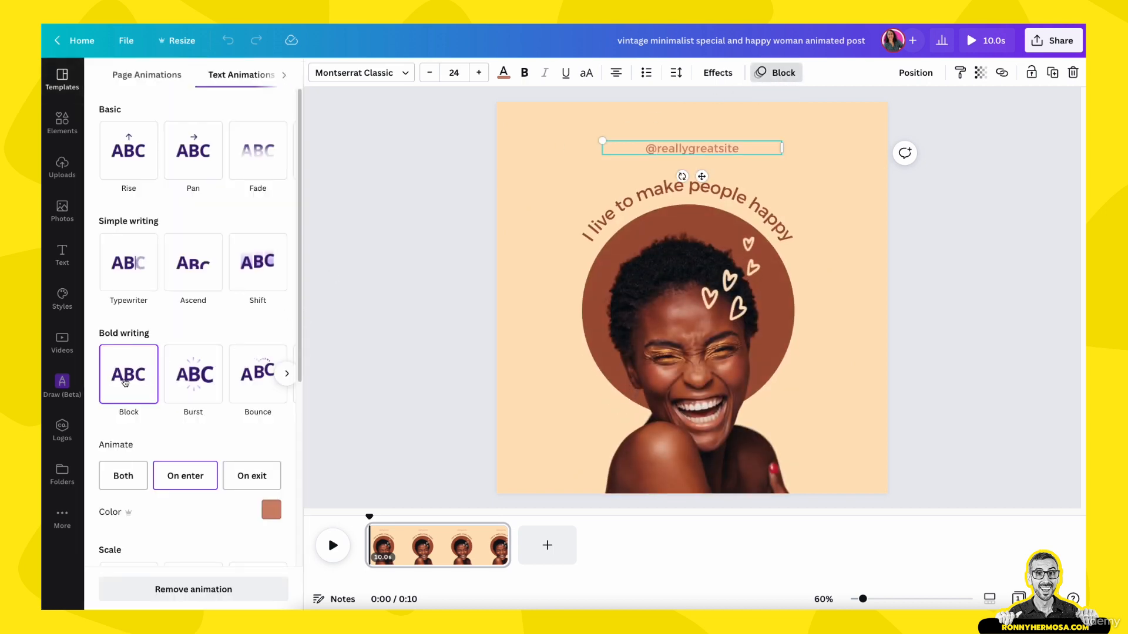
pyautogui.scroll(-2, 125, 375)
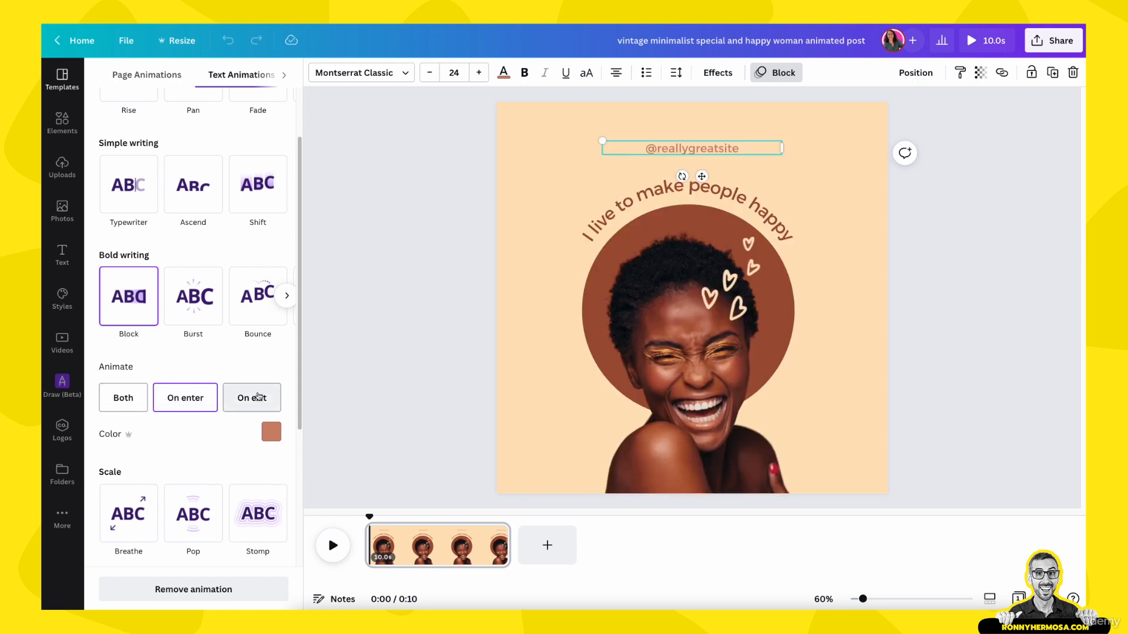
pyautogui.scroll(-1, 170, 382)
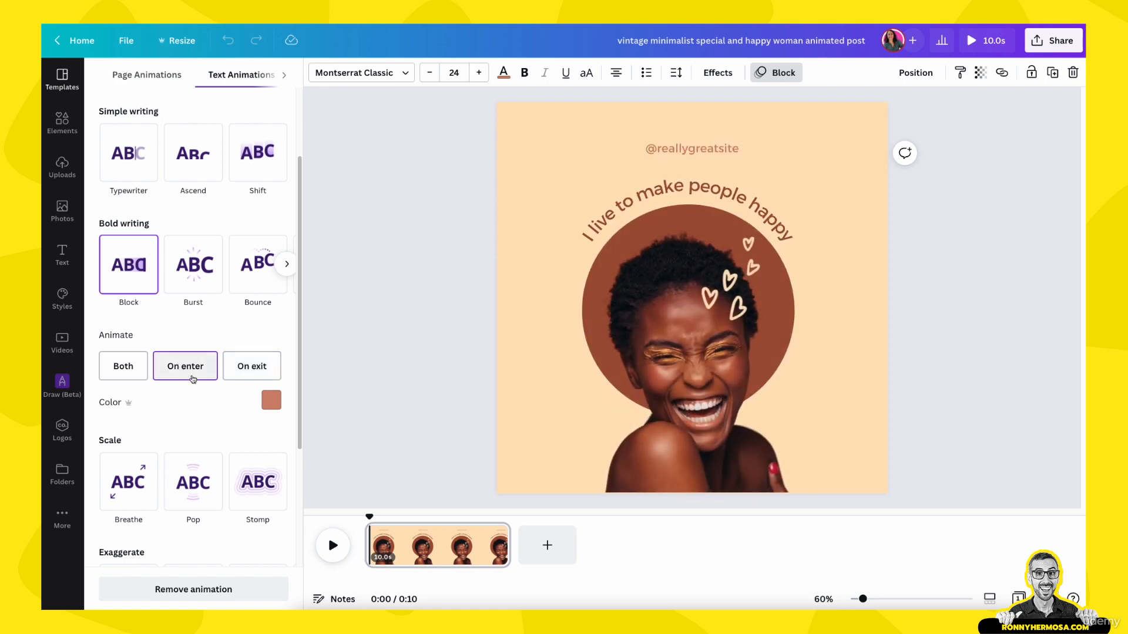
pyautogui.moveTo(372, 516); pyautogui.dragTo(417, 524)
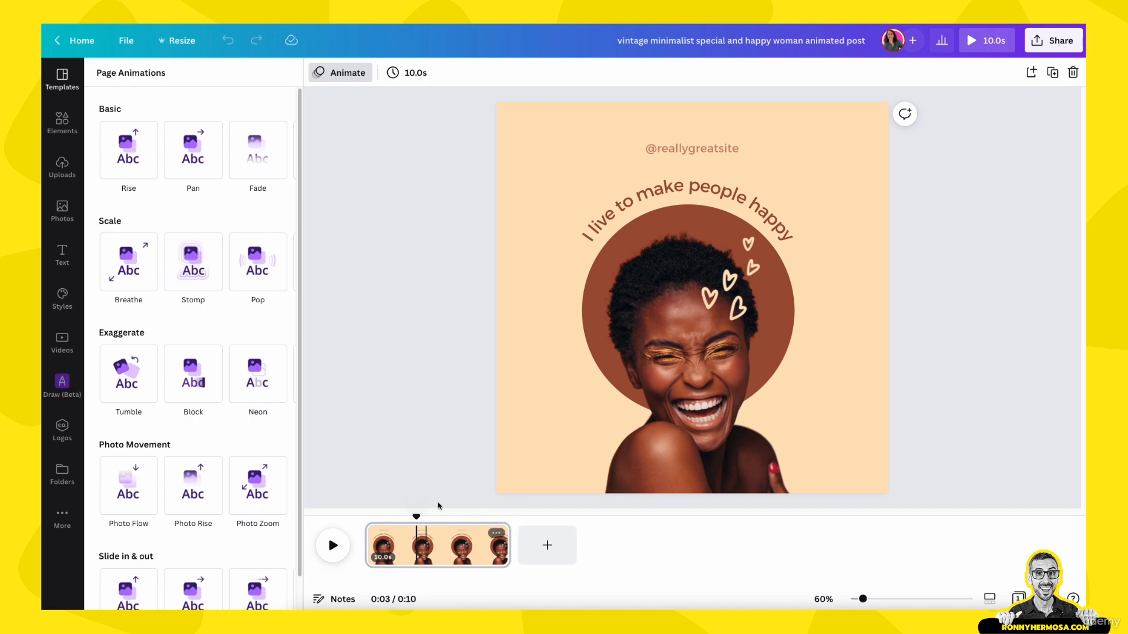
pyautogui.click(654, 152)
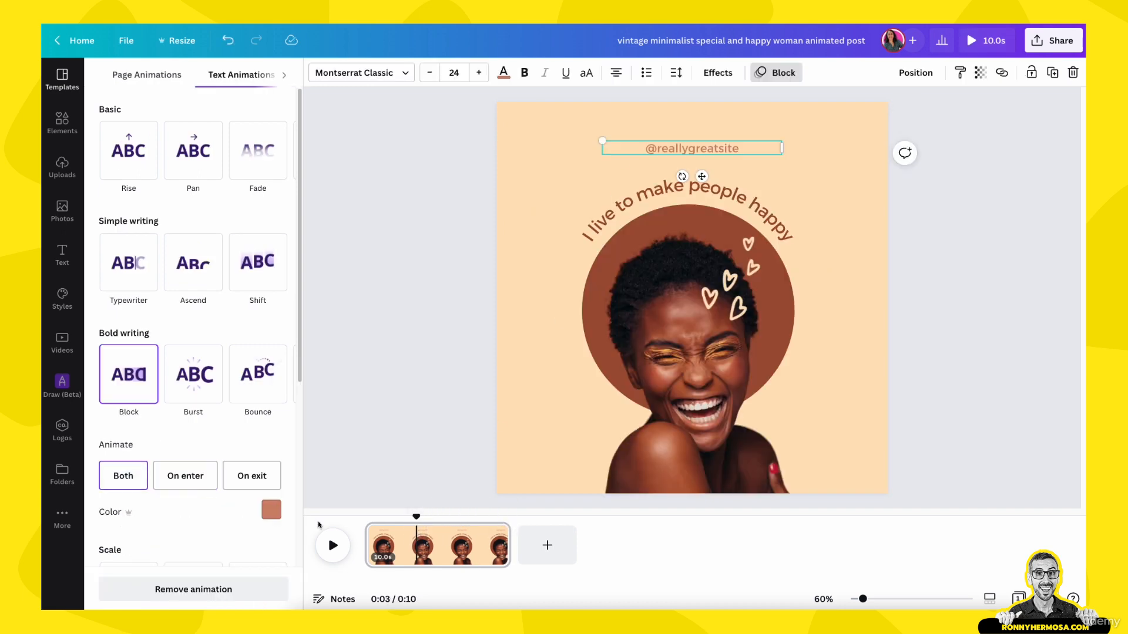
pyautogui.moveTo(424, 520); pyautogui.dragTo(487, 525)
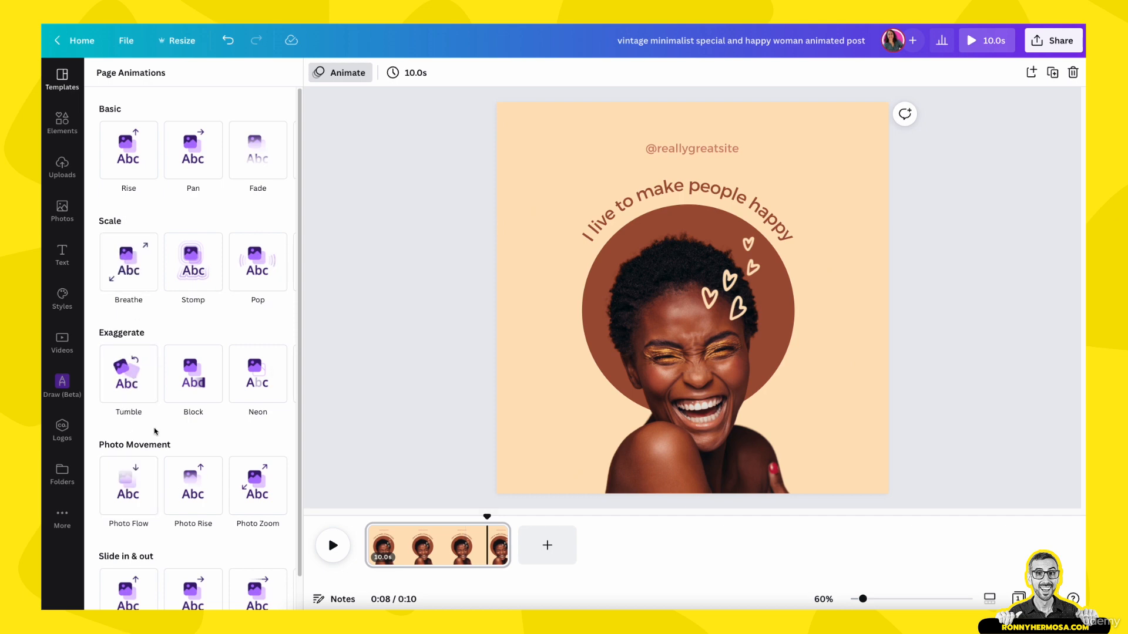
pyautogui.scroll(-1, 156, 450)
pyautogui.scroll(1, 132, 423)
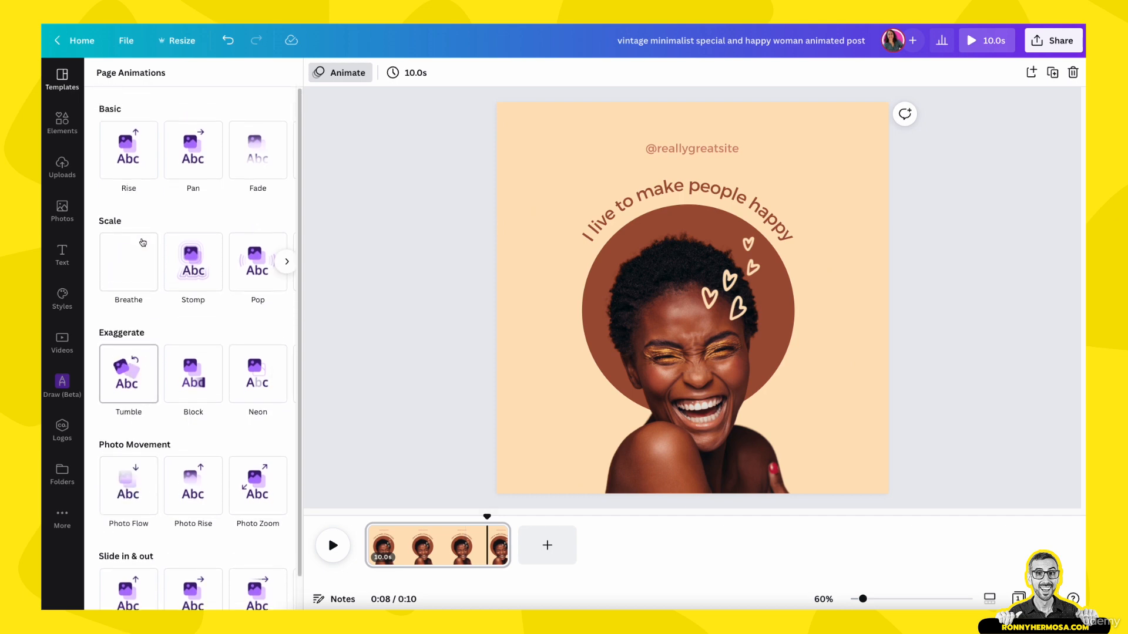
pyautogui.scroll(-1, 259, 153)
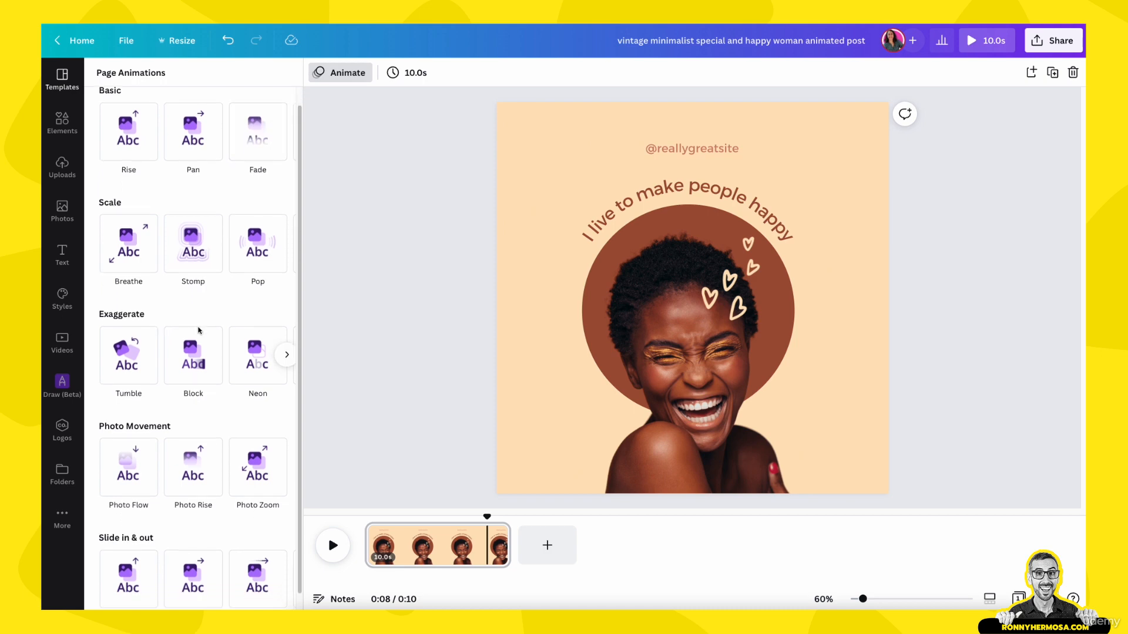
pyautogui.click(657, 148)
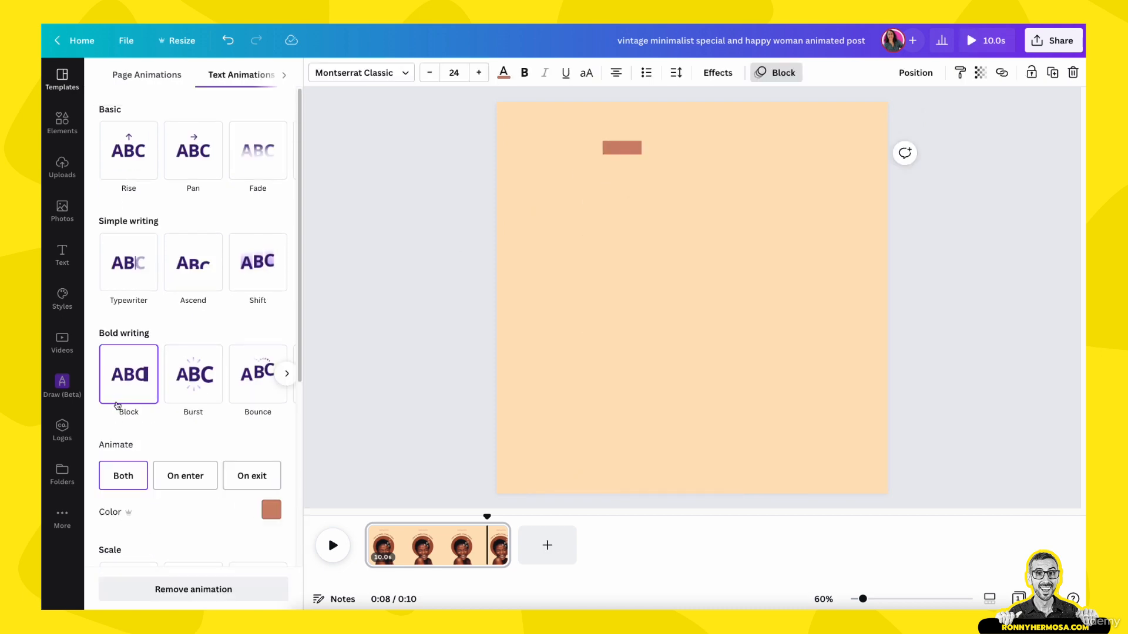
pyautogui.click(185, 476)
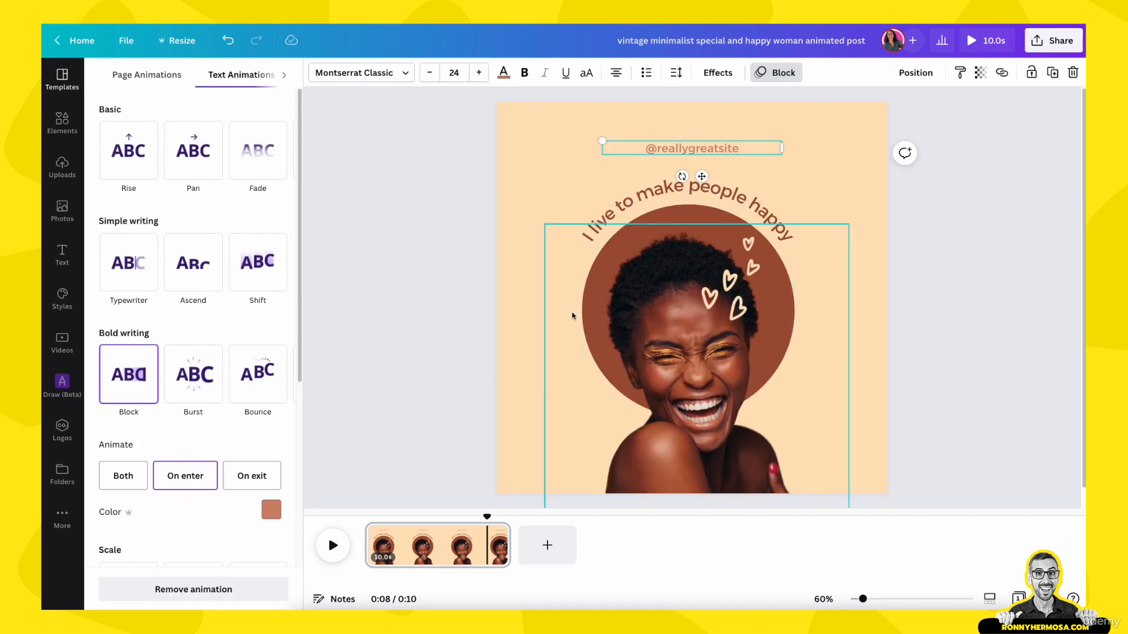
pyautogui.click(454, 353)
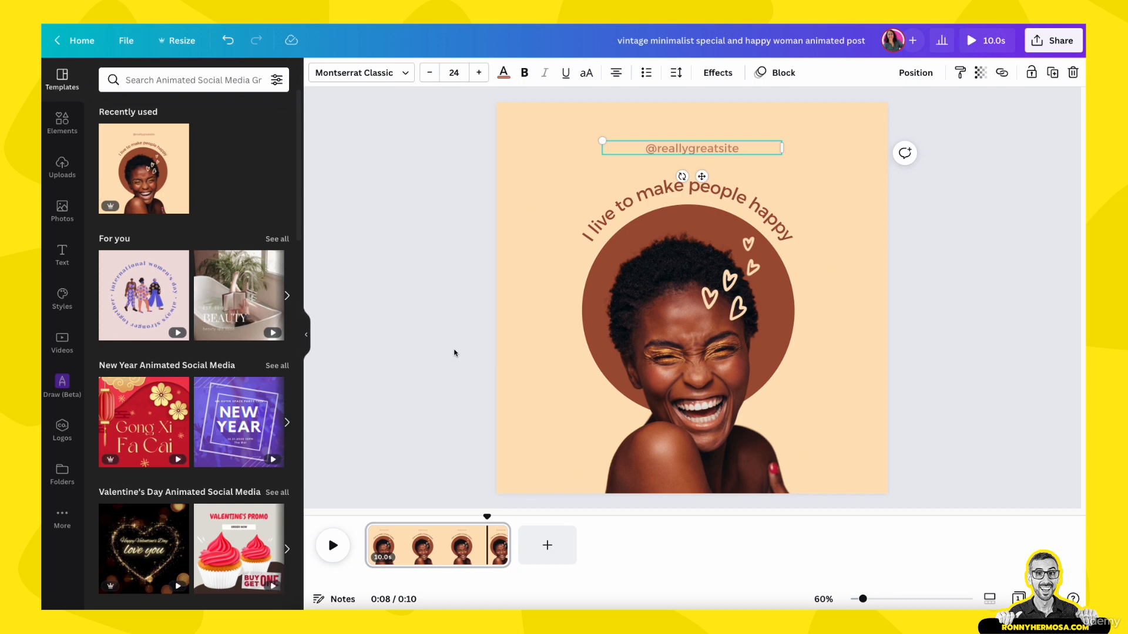
pyautogui.click(959, 333)
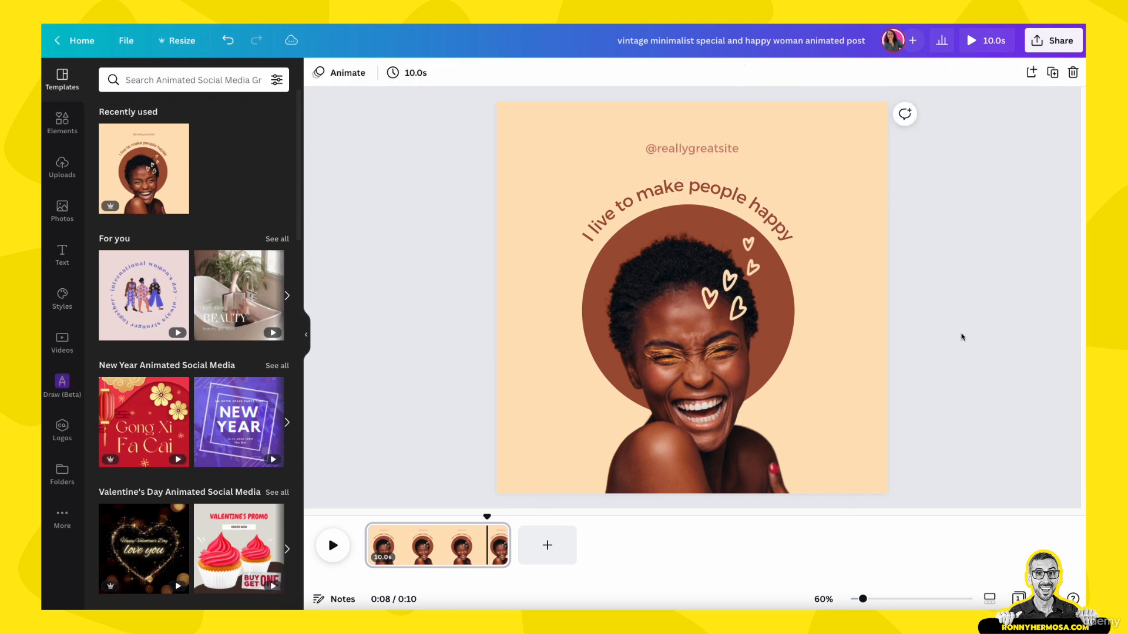
# - Check the curved headline's Ascend animation with the On enter option and return the playhead to the start of the page
pyautogui.click(675, 231)
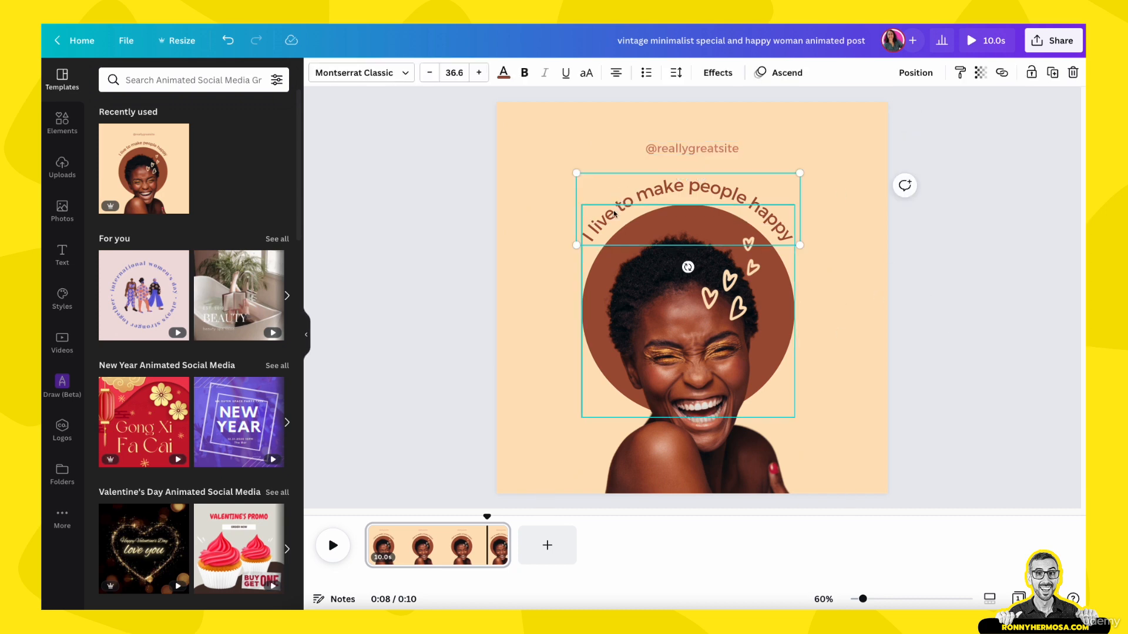
pyautogui.click(773, 79)
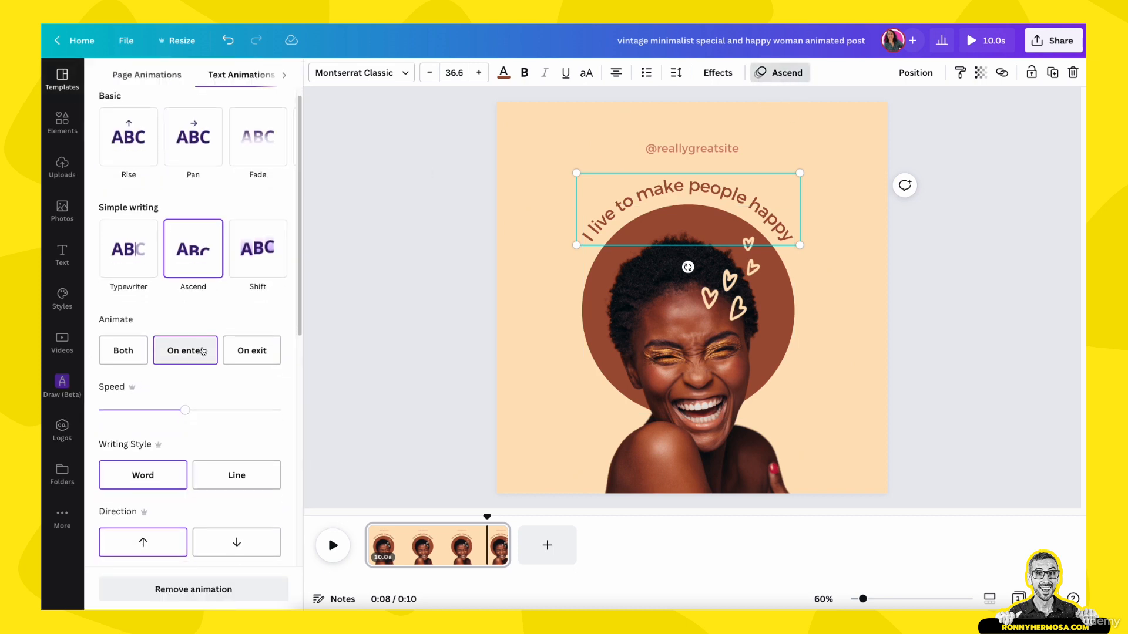
pyautogui.click(167, 351)
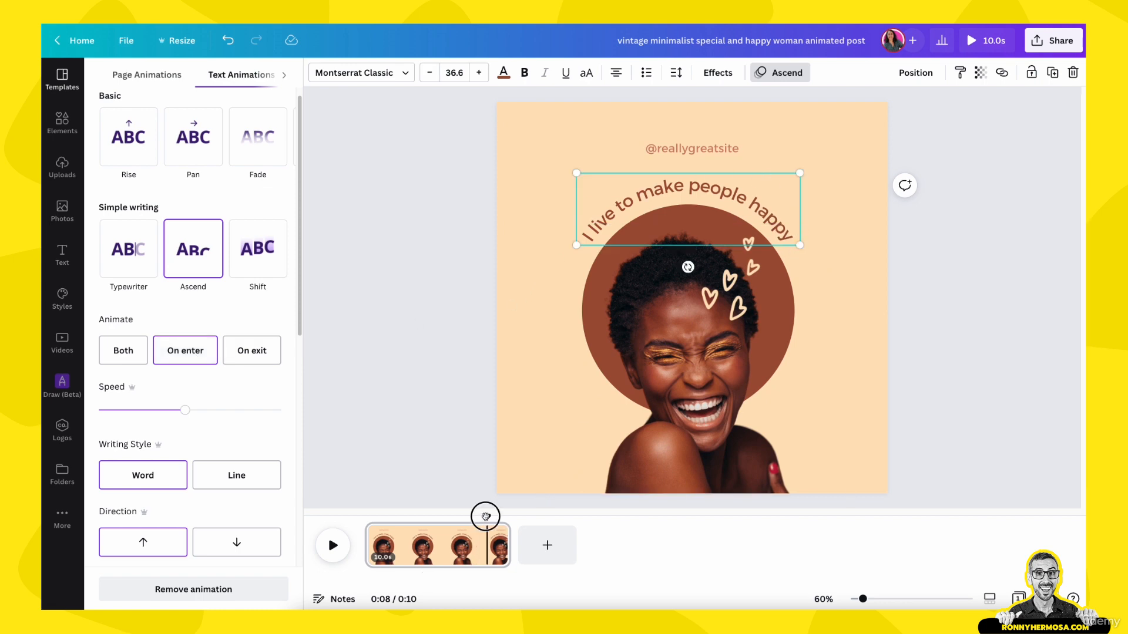
pyautogui.moveTo(486, 516); pyautogui.dragTo(359, 536)
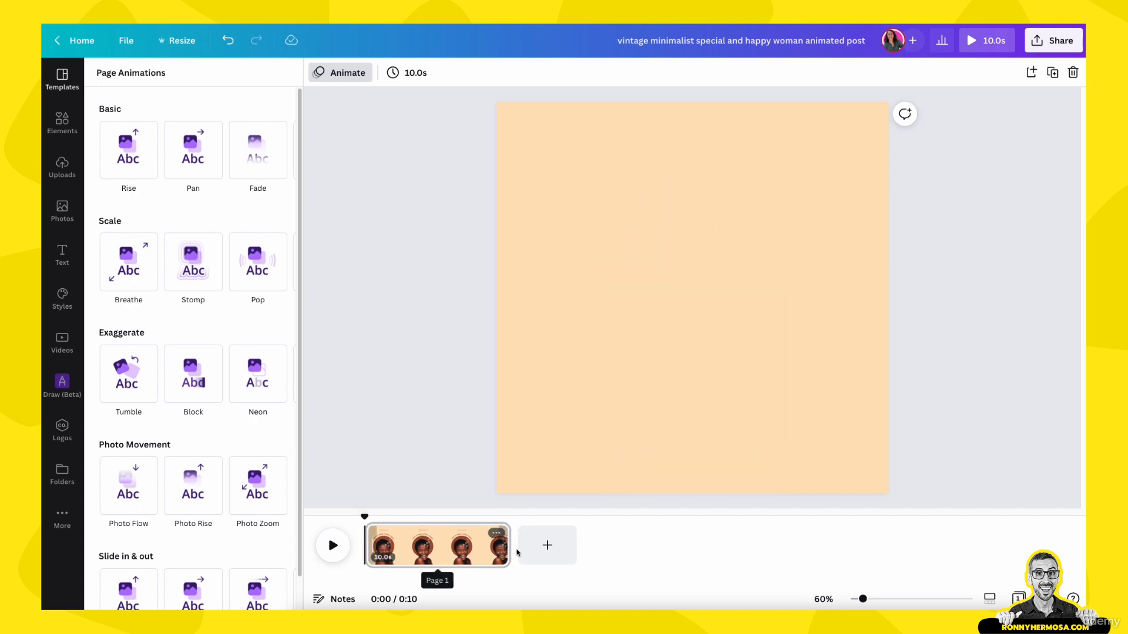
# - Add two blank pages after the first page and show the uploaded images
pyautogui.click(548, 546)
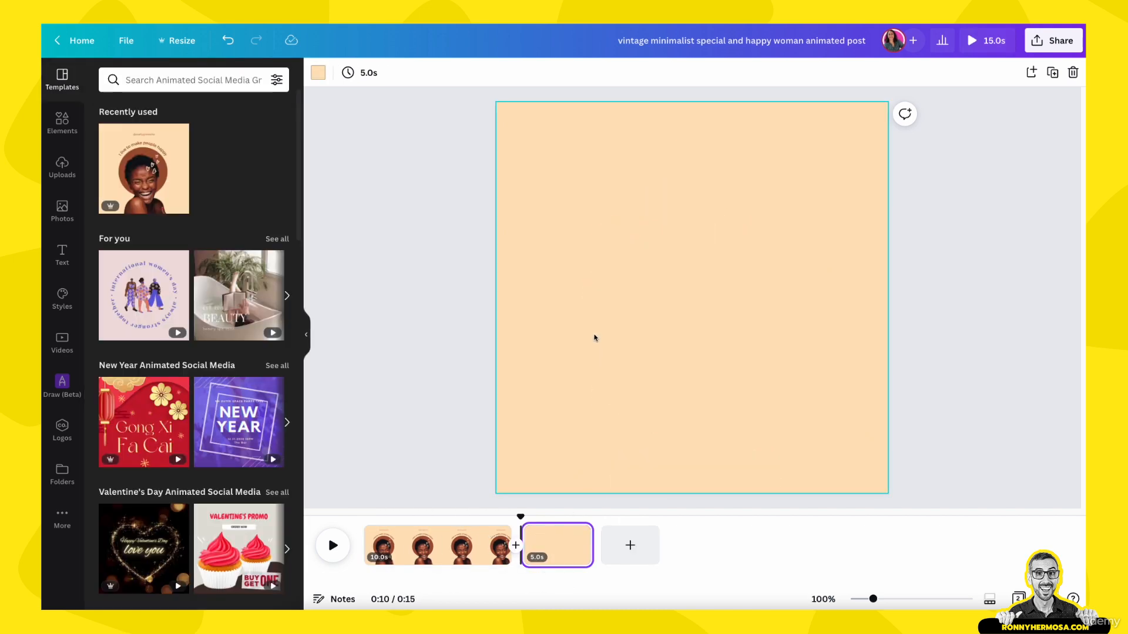
pyautogui.click(582, 366)
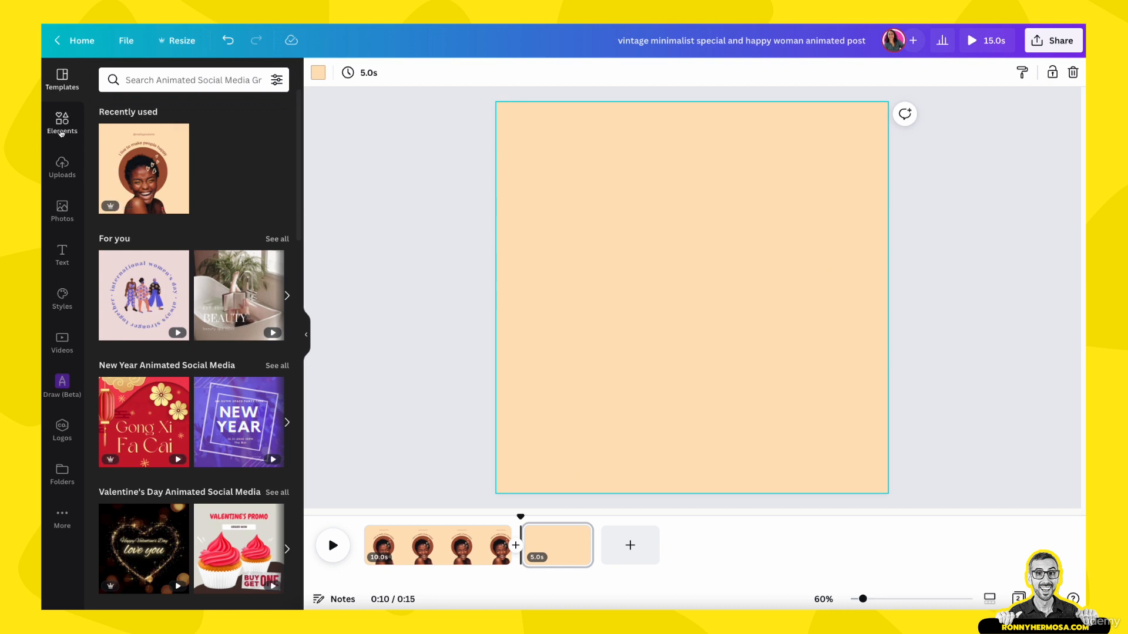
pyautogui.click(53, 172)
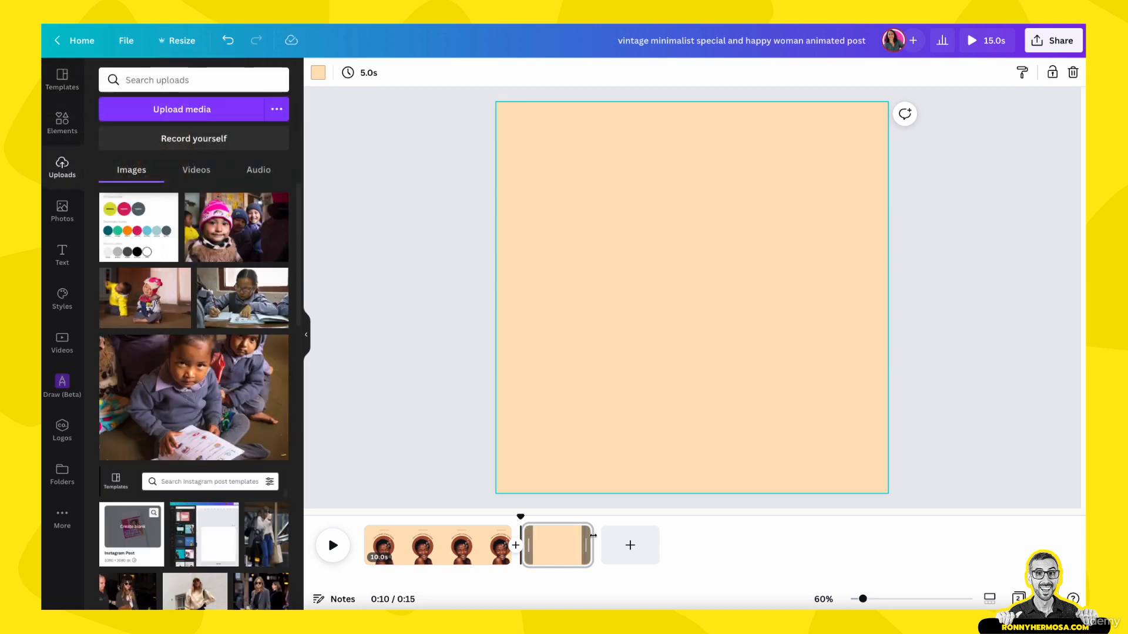
pyautogui.click(629, 545)
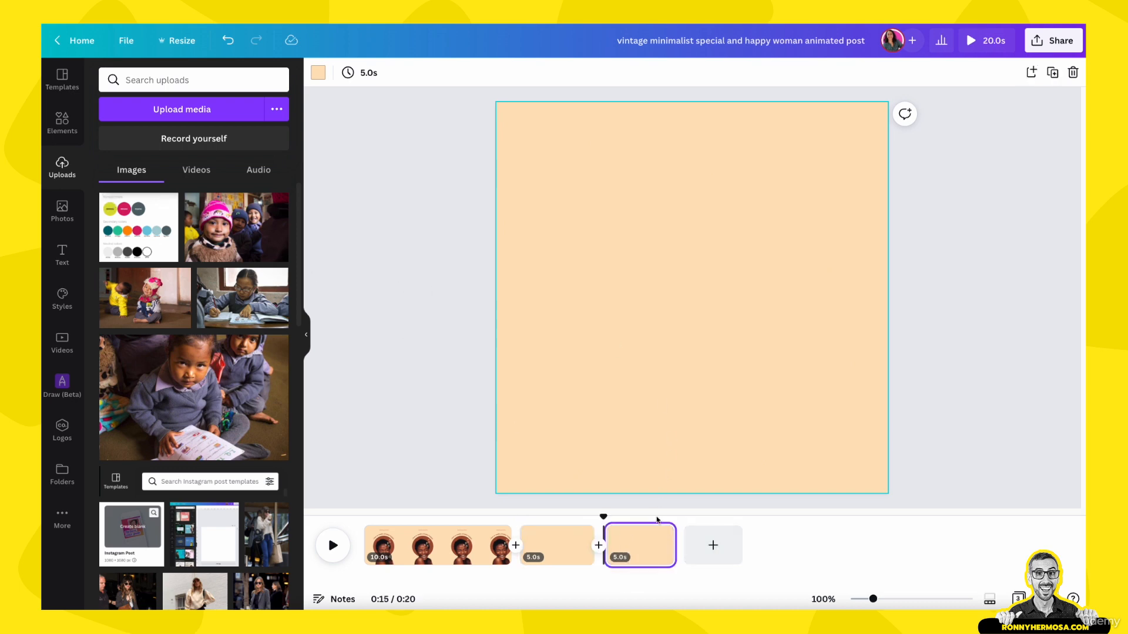
# - Place the uploaded color palette image on the third page, enlarge it to about 936 × 820, and center it
pyautogui.click(672, 360)
pyautogui.click(141, 195)
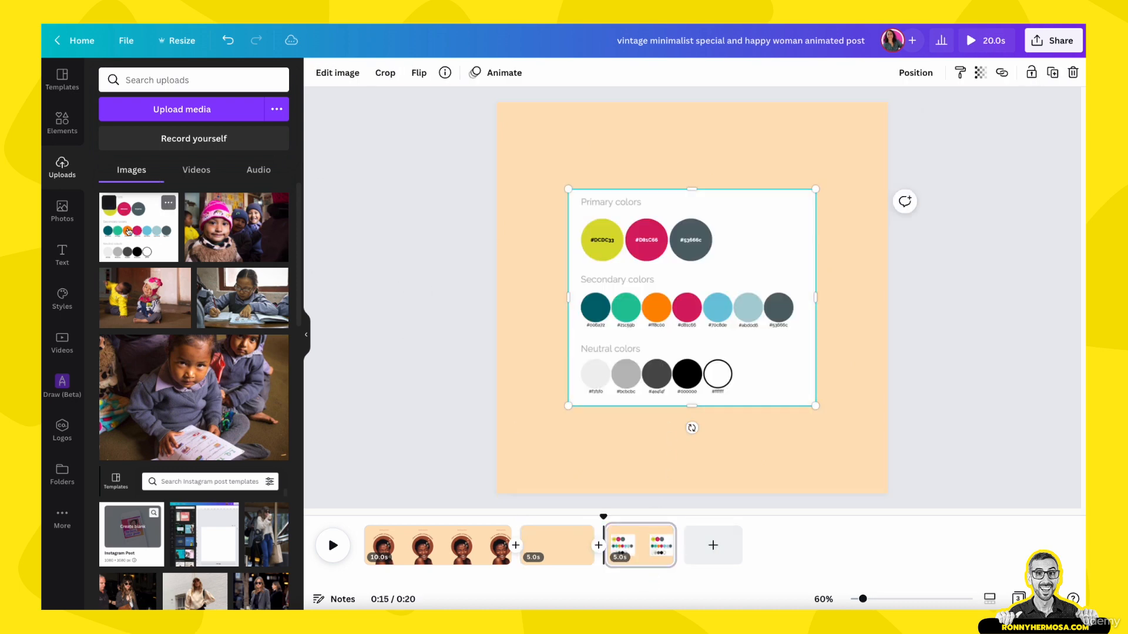
pyautogui.moveTo(568, 189); pyautogui.dragTo(520, 148)
pyautogui.moveTo(820, 414); pyautogui.dragTo(851, 448)
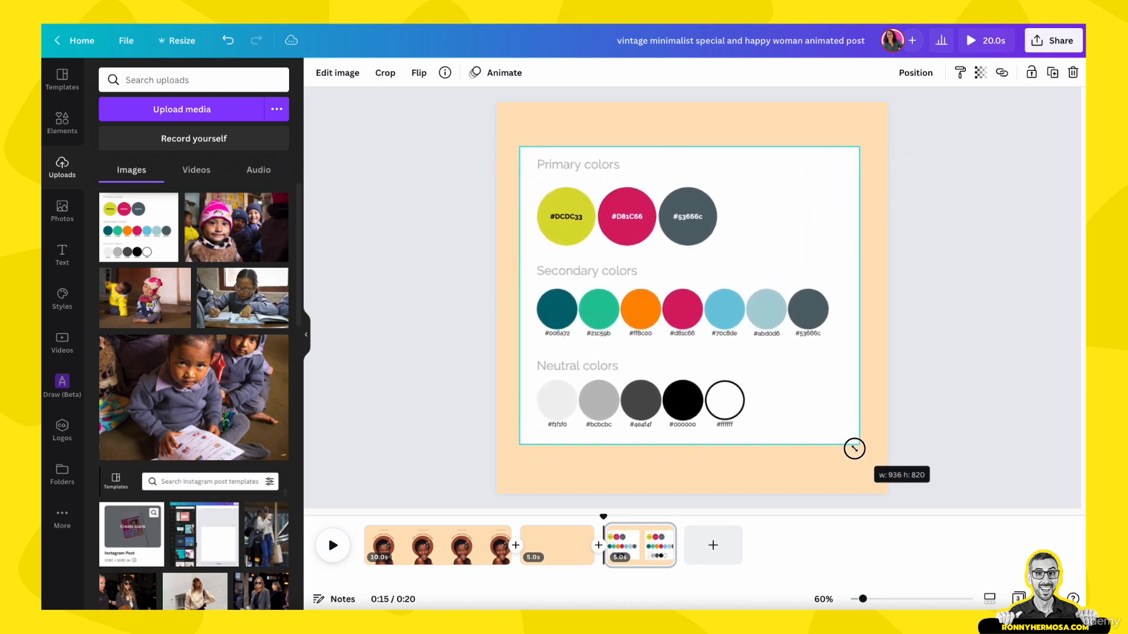
pyautogui.moveTo(705, 333); pyautogui.dragTo(708, 336)
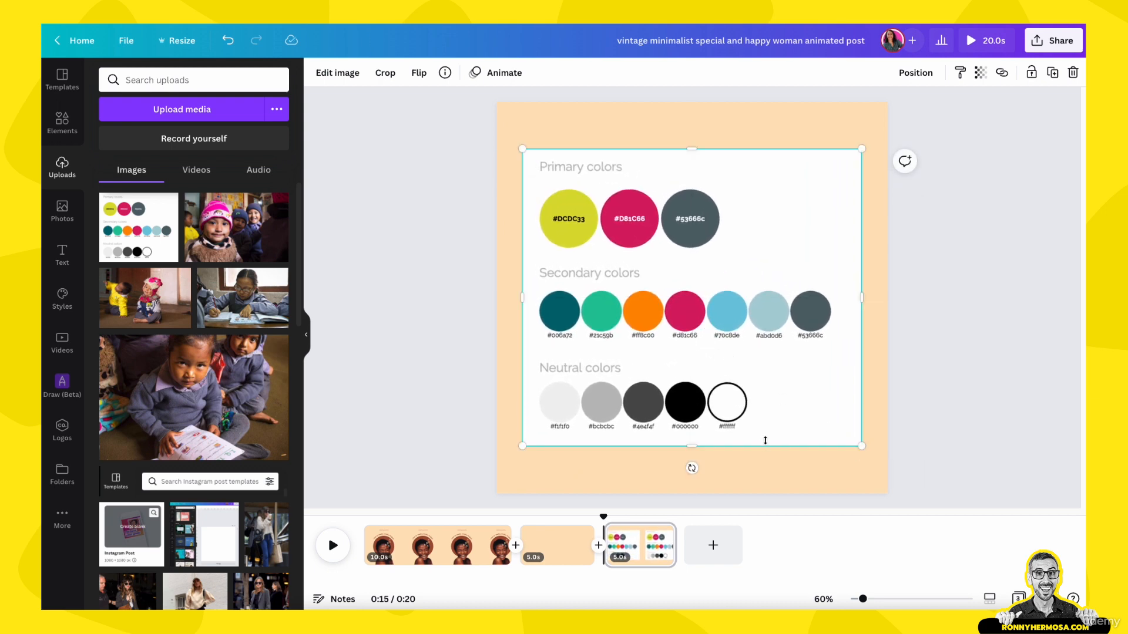
# - Place the uploaded photo of two children on the second page and crop it to the child in the pink hat, about 402 × 542
pyautogui.click(549, 550)
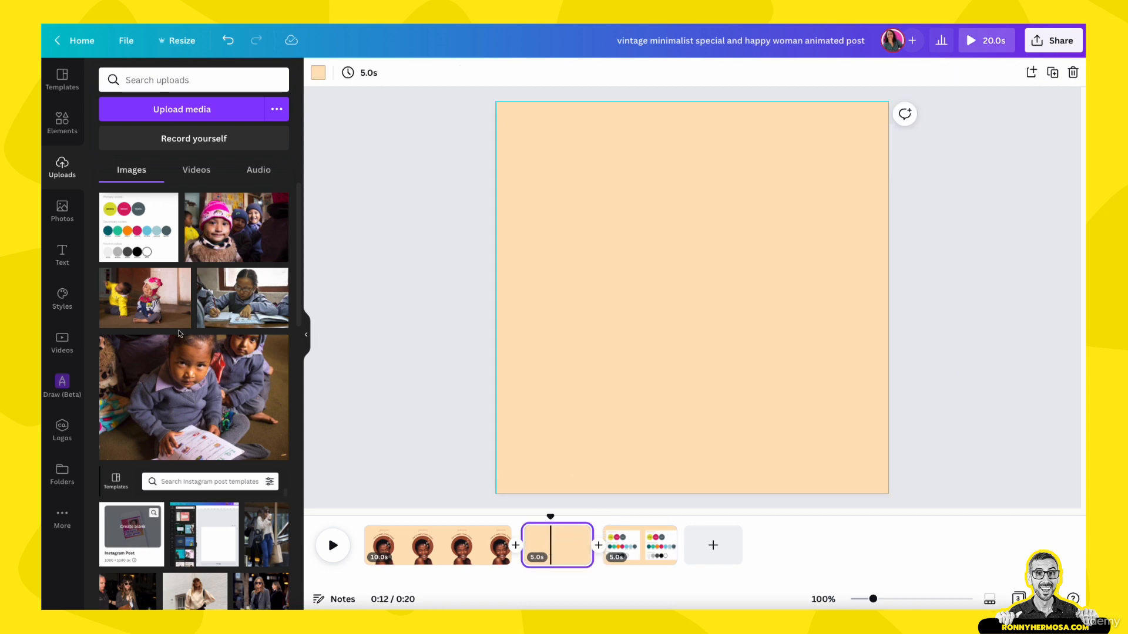
pyautogui.click(154, 307)
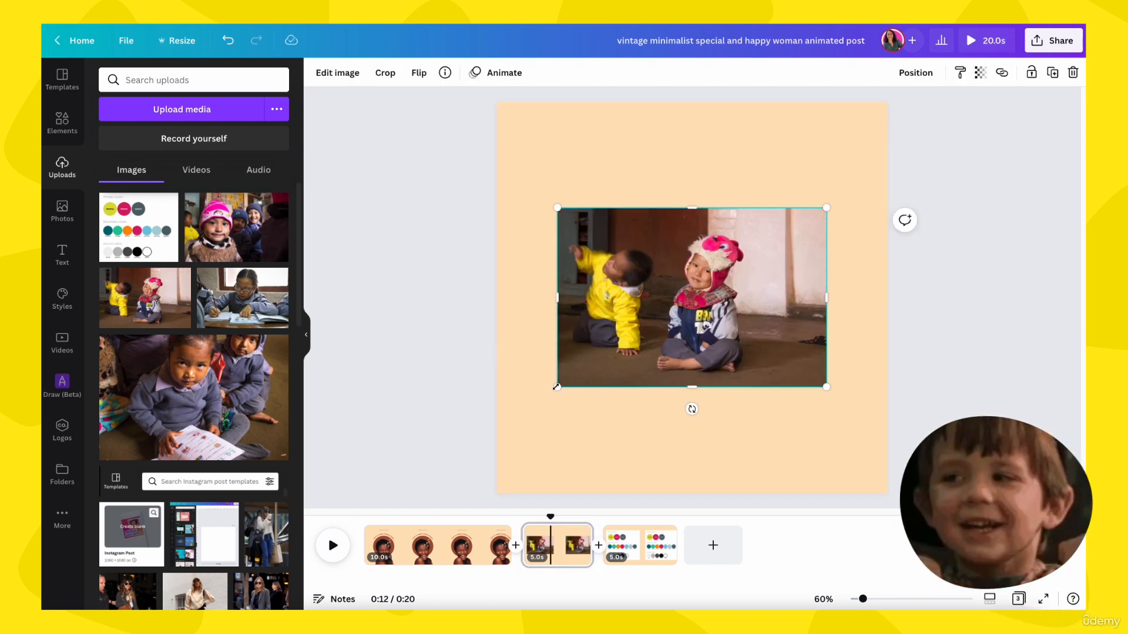
pyautogui.moveTo(558, 387); pyautogui.dragTo(535, 453)
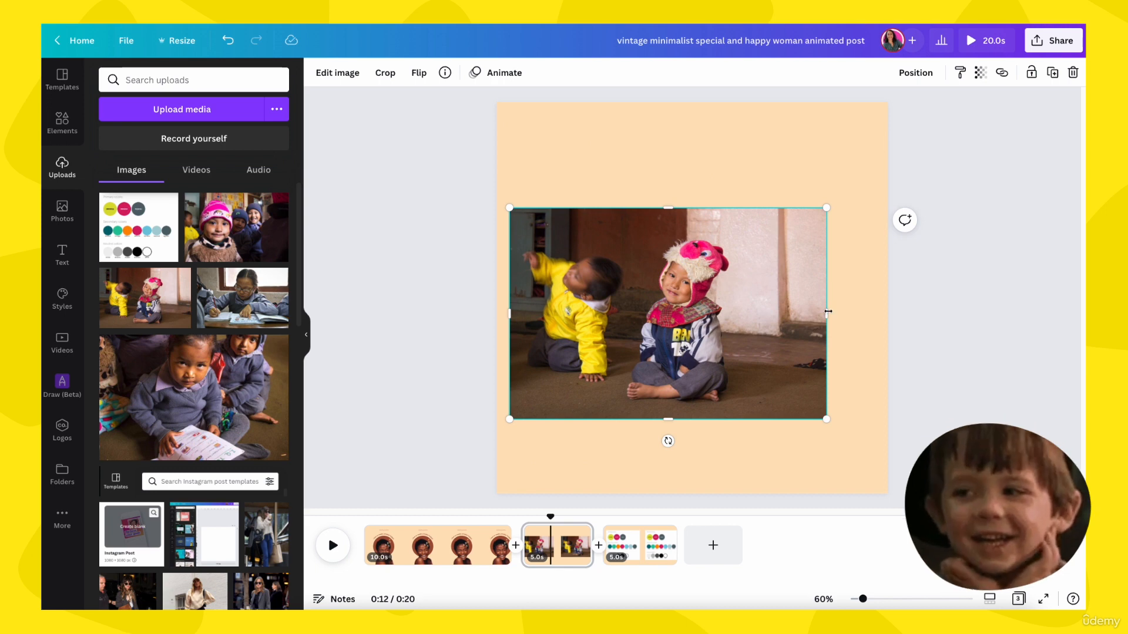
pyautogui.moveTo(511, 323); pyautogui.dragTo(615, 327)
pyautogui.moveTo(695, 216); pyautogui.dragTo(697, 244)
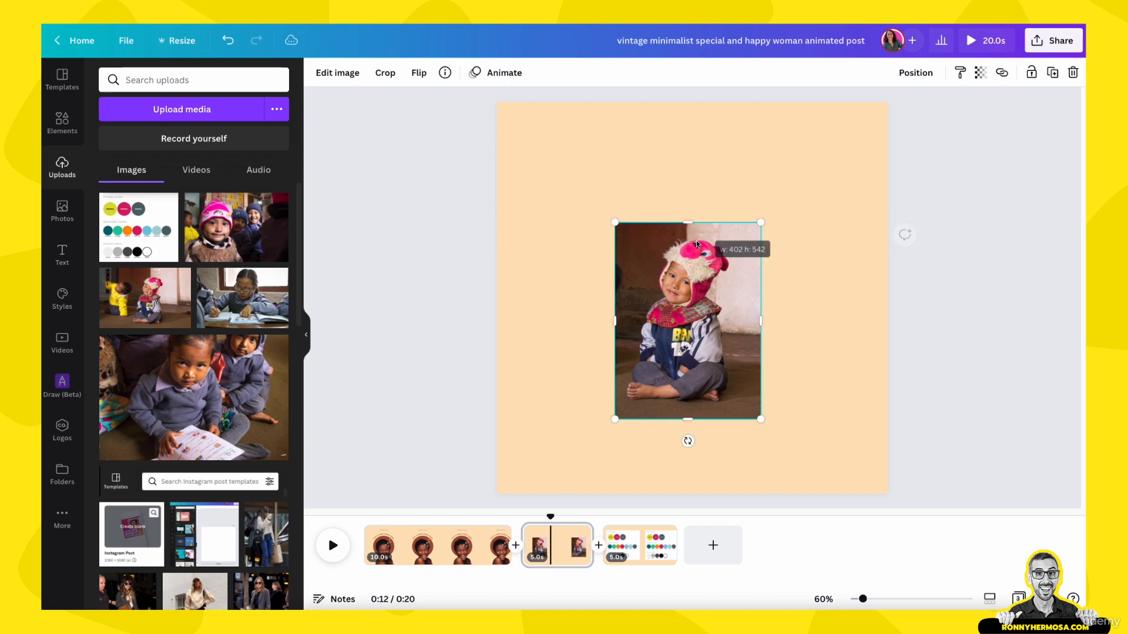
# - Enlarge the cropped photo of the child and center it horizontally on the page
pyautogui.moveTo(702, 318); pyautogui.dragTo(706, 324)
pyautogui.moveTo(765, 230); pyautogui.dragTo(852, 132)
pyautogui.moveTo(739, 284); pyautogui.dragTo(703, 312)
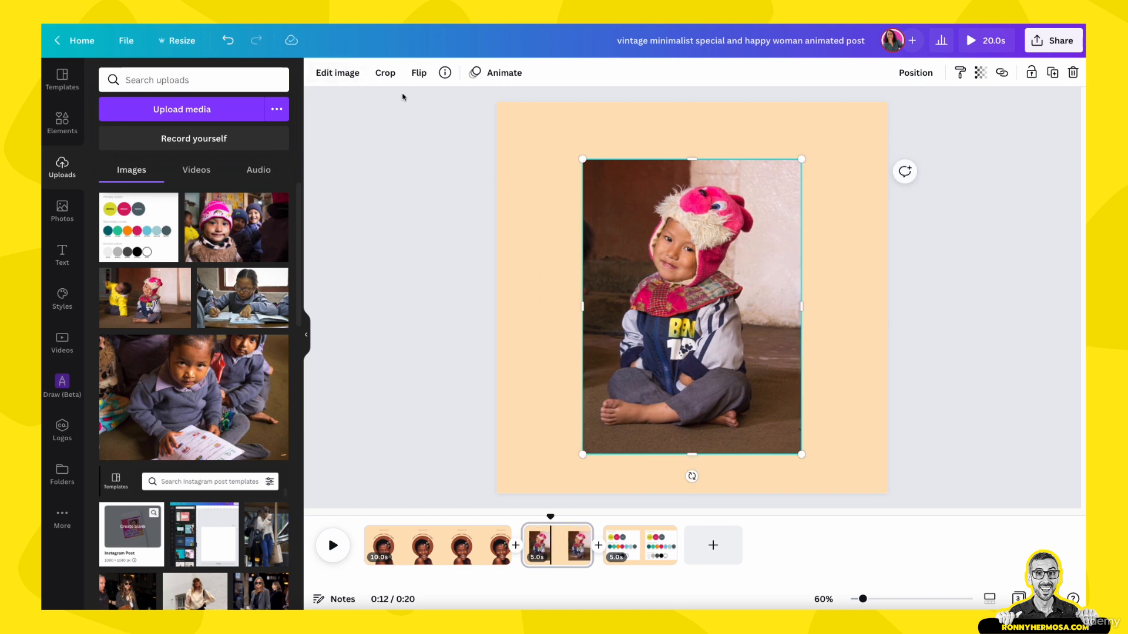
# - Remove the photo's background and crop all four sides closer to the child
pyautogui.click(326, 77)
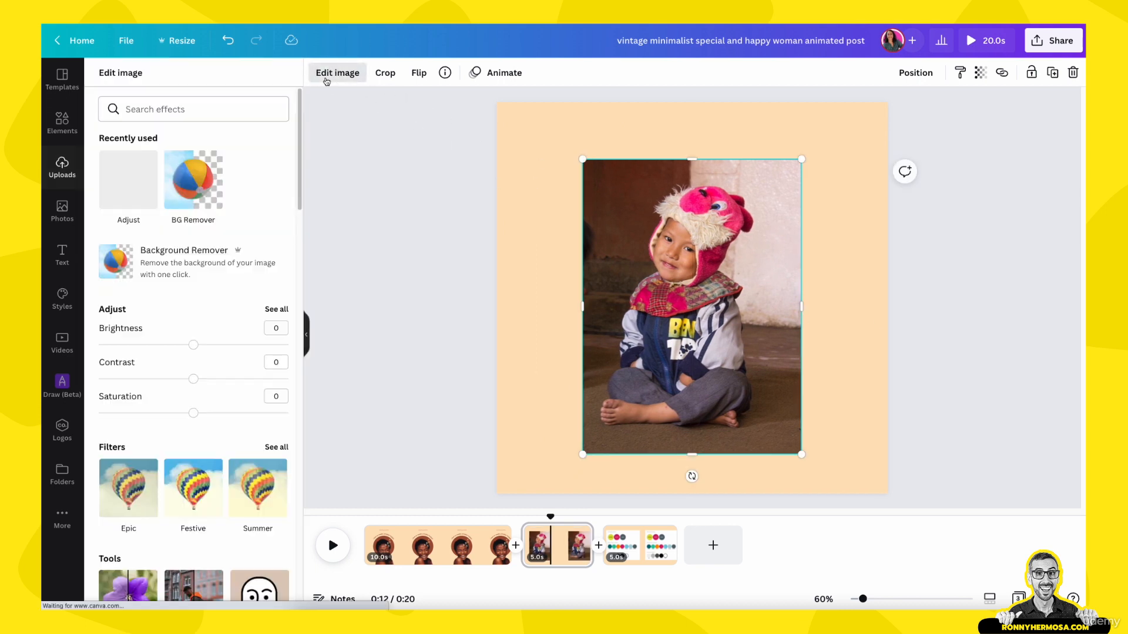
pyautogui.click(190, 178)
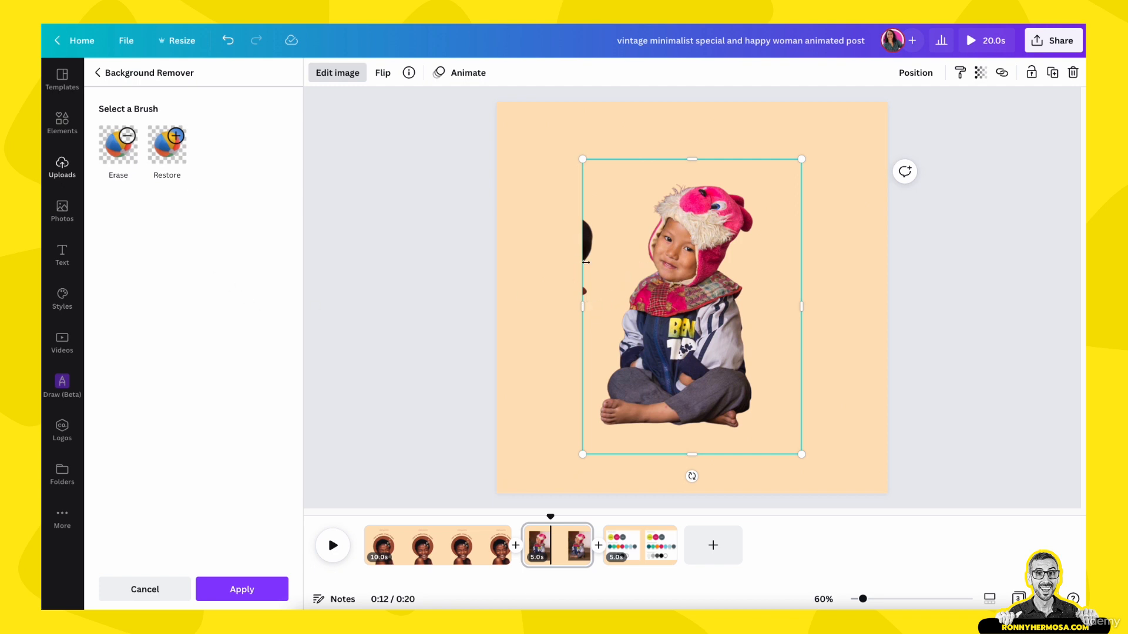
pyautogui.moveTo(586, 306); pyautogui.dragTo(600, 308)
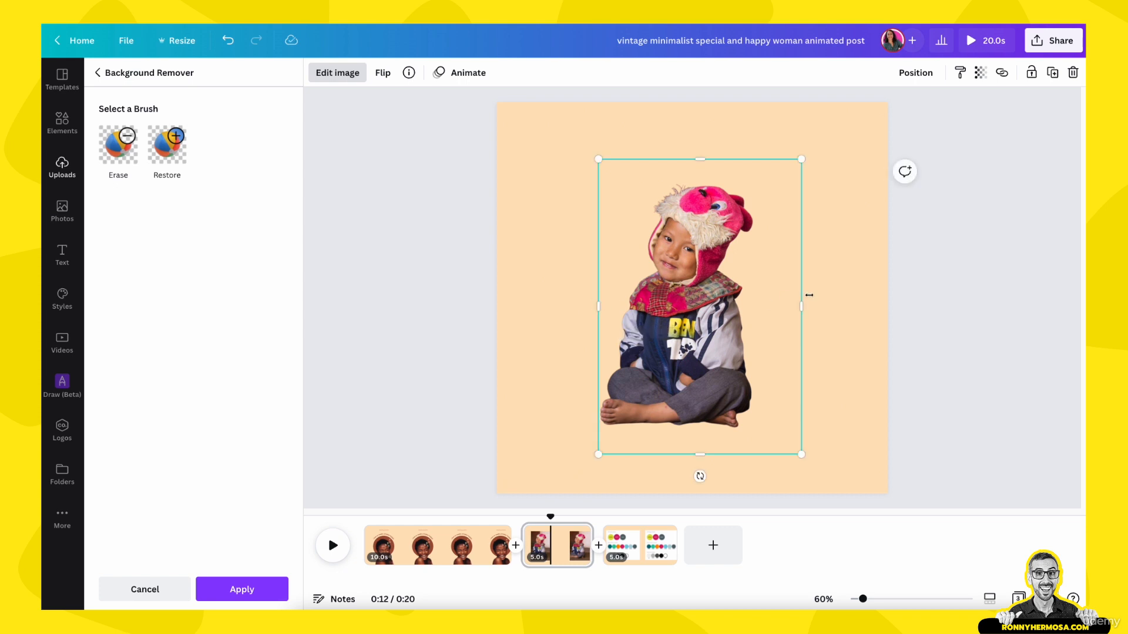
pyautogui.moveTo(800, 306); pyautogui.dragTo(761, 306)
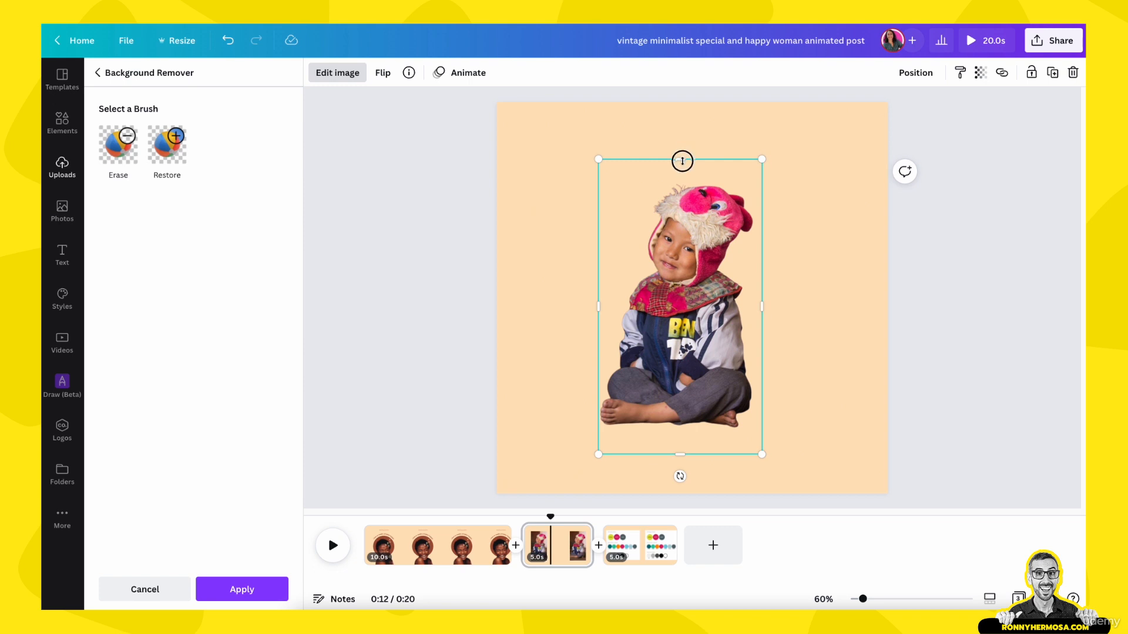
pyautogui.moveTo(682, 161); pyautogui.dragTo(687, 176)
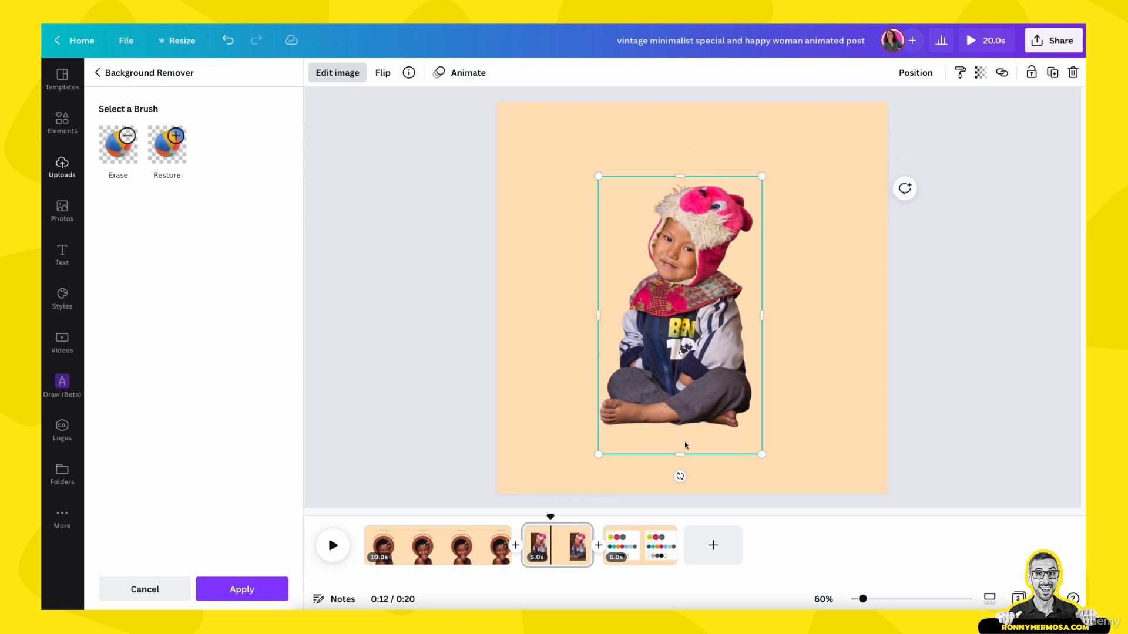
pyautogui.moveTo(685, 452); pyautogui.dragTo(684, 435)
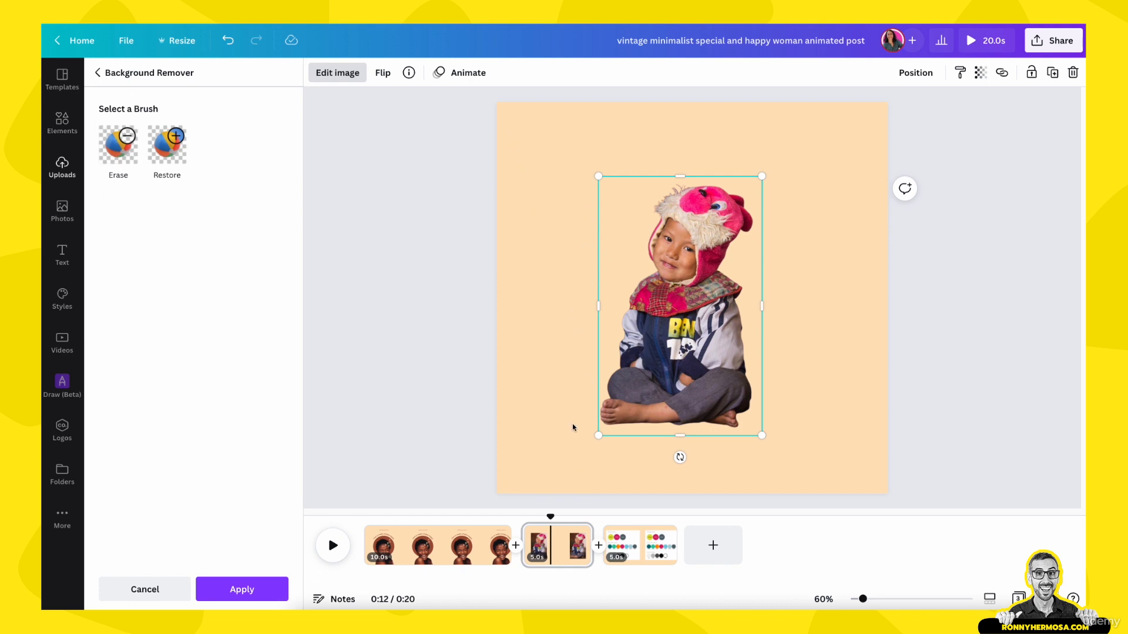
pyautogui.click(242, 589)
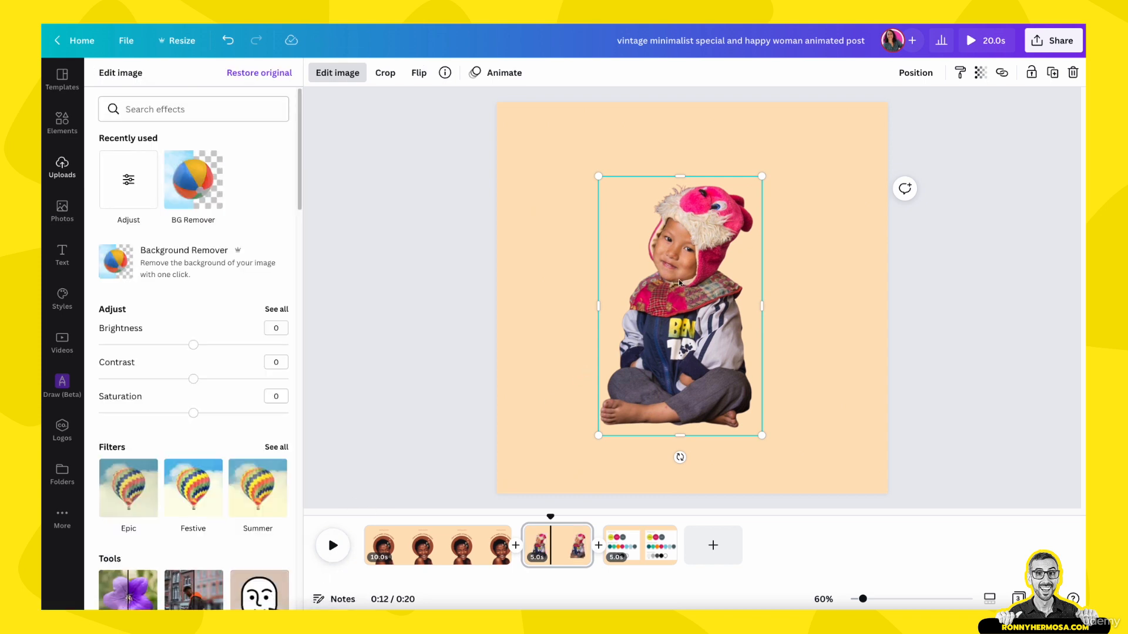
# - Resize the child cutout and position it horizontally centered in the lower part of the second page
pyautogui.moveTo(679, 283); pyautogui.dragTo(692, 310)
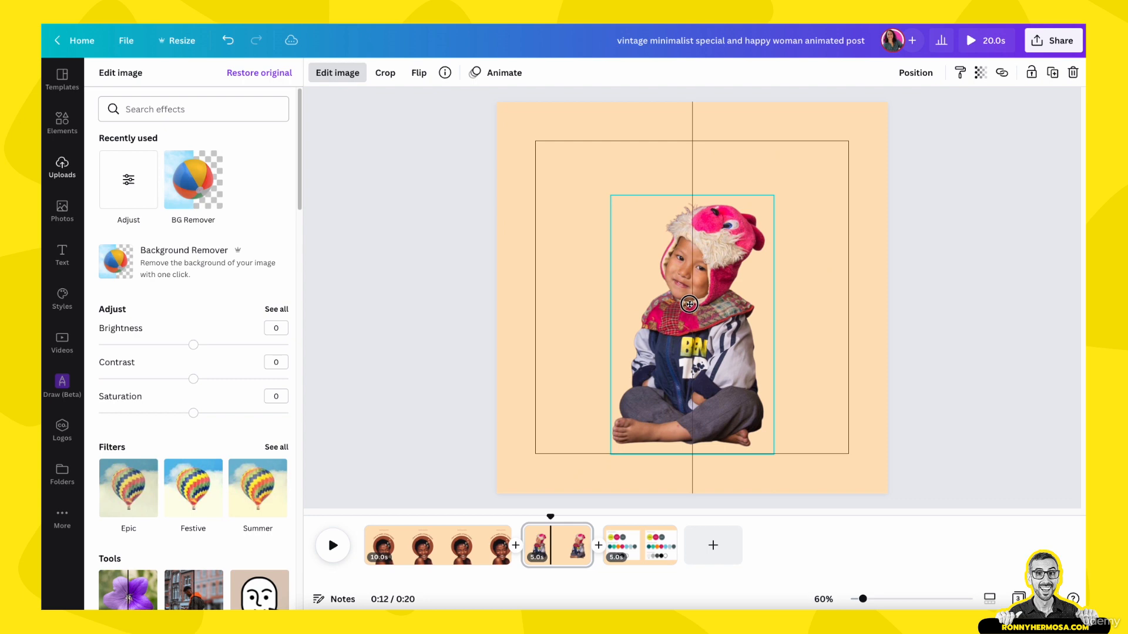
pyautogui.moveTo(689, 304); pyautogui.dragTo(689, 304)
pyautogui.moveTo(774, 192); pyautogui.dragTo(787, 171)
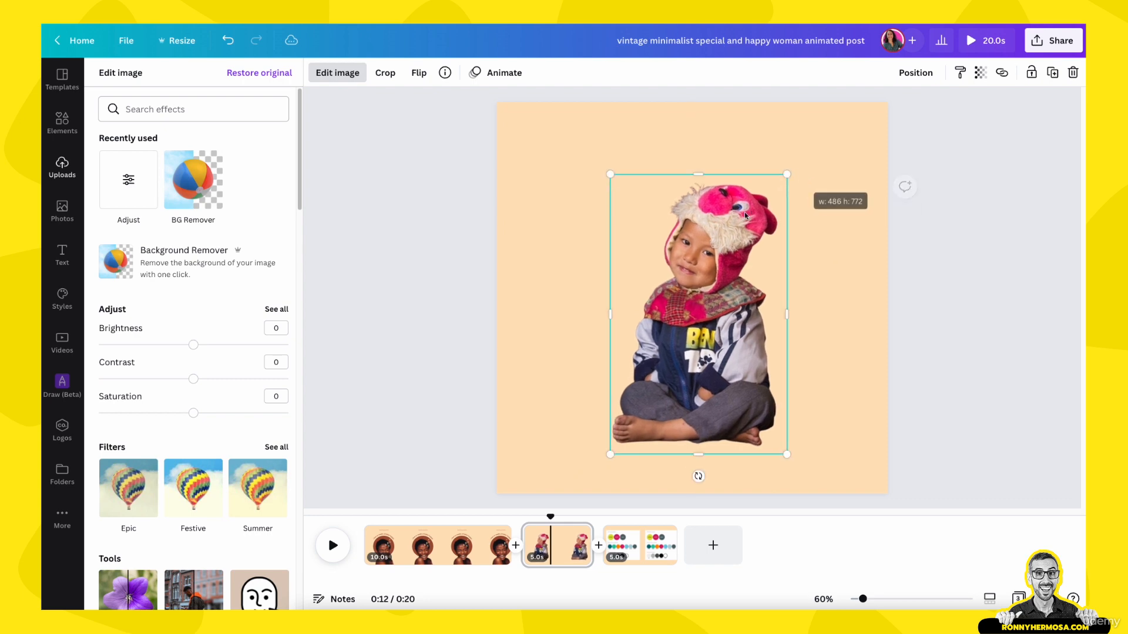
pyautogui.moveTo(706, 291); pyautogui.dragTo(703, 321)
pyautogui.moveTo(780, 199); pyautogui.dragTo(768, 220)
pyautogui.moveTo(683, 353); pyautogui.dragTo(690, 354)
pyautogui.click(821, 355)
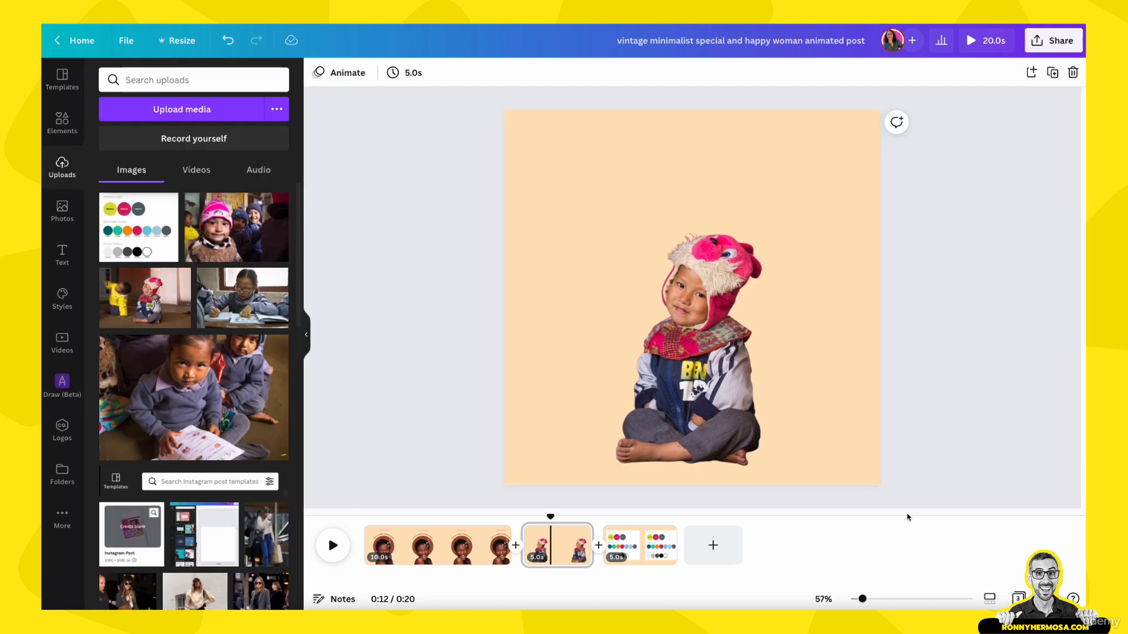
# - Sharpen the child cutout on the second page by setting its blur adjustment to -12
pyautogui.moveTo(864, 599); pyautogui.dragTo(890, 599)
pyautogui.click(787, 379)
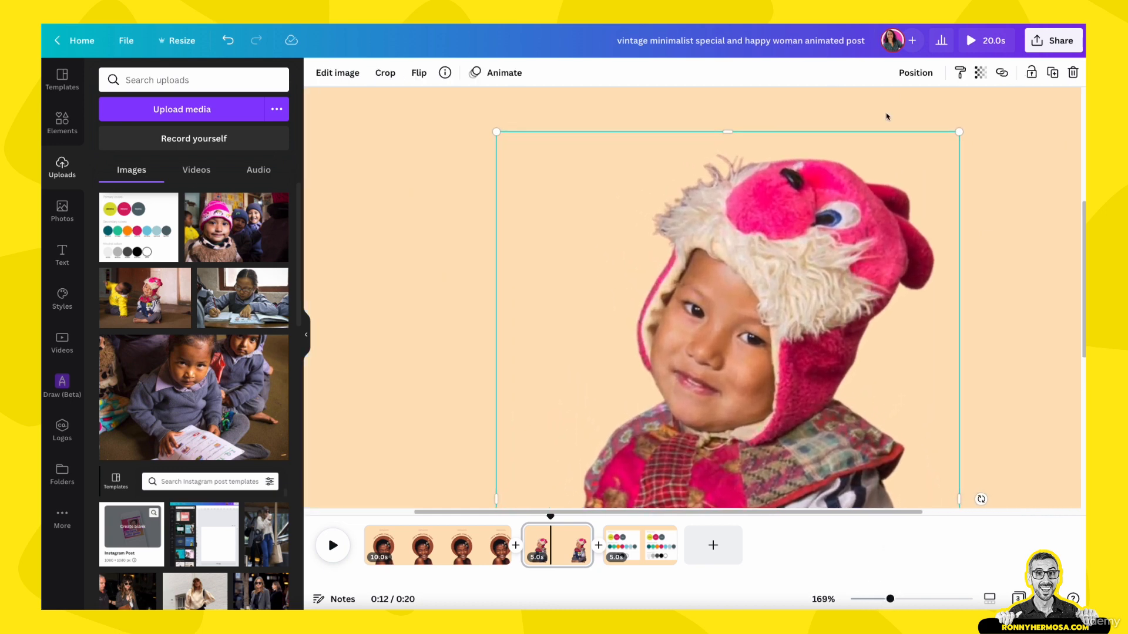
pyautogui.scroll(-2, 1011, 246)
pyautogui.scroll(1, 1014, 253)
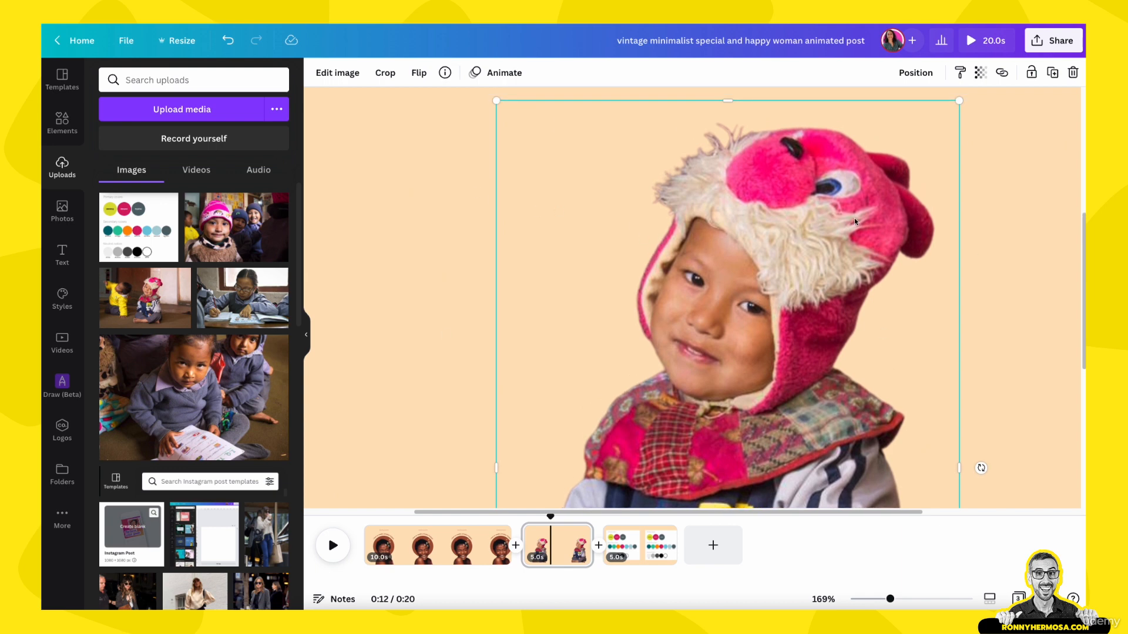
pyautogui.click(336, 73)
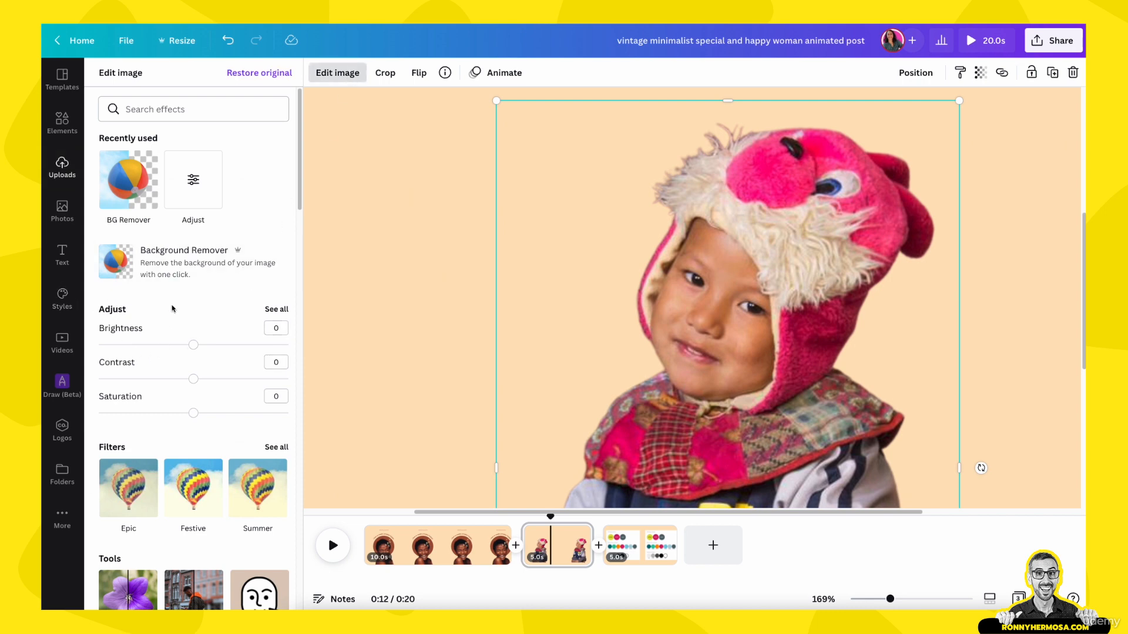
pyautogui.click(277, 309)
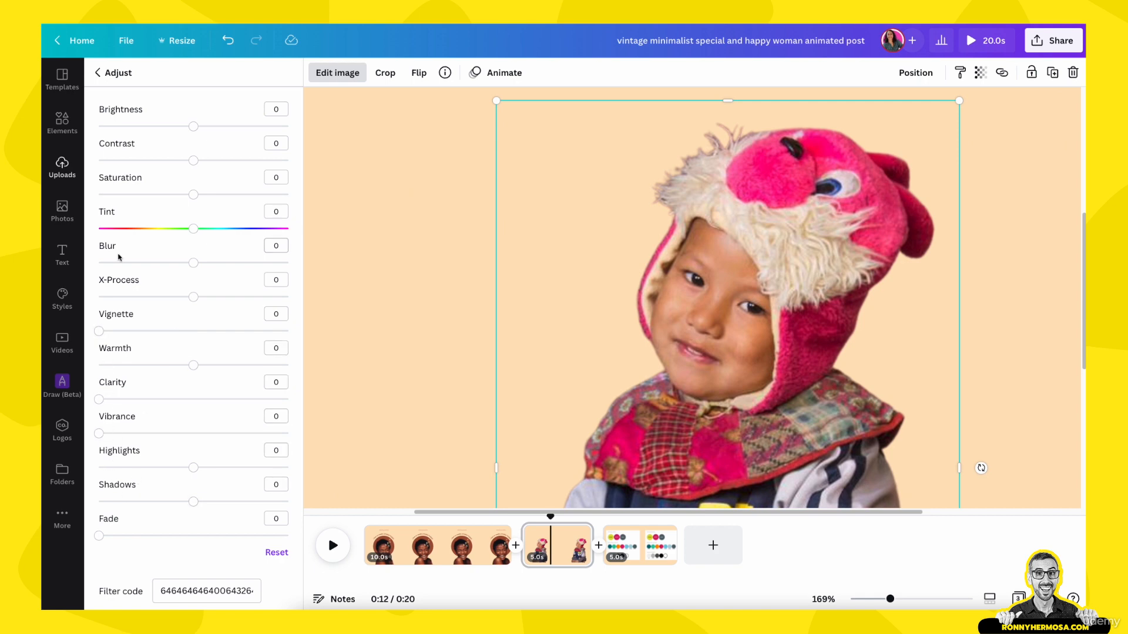
pyautogui.click(194, 262)
pyautogui.moveTo(193, 263); pyautogui.dragTo(184, 262)
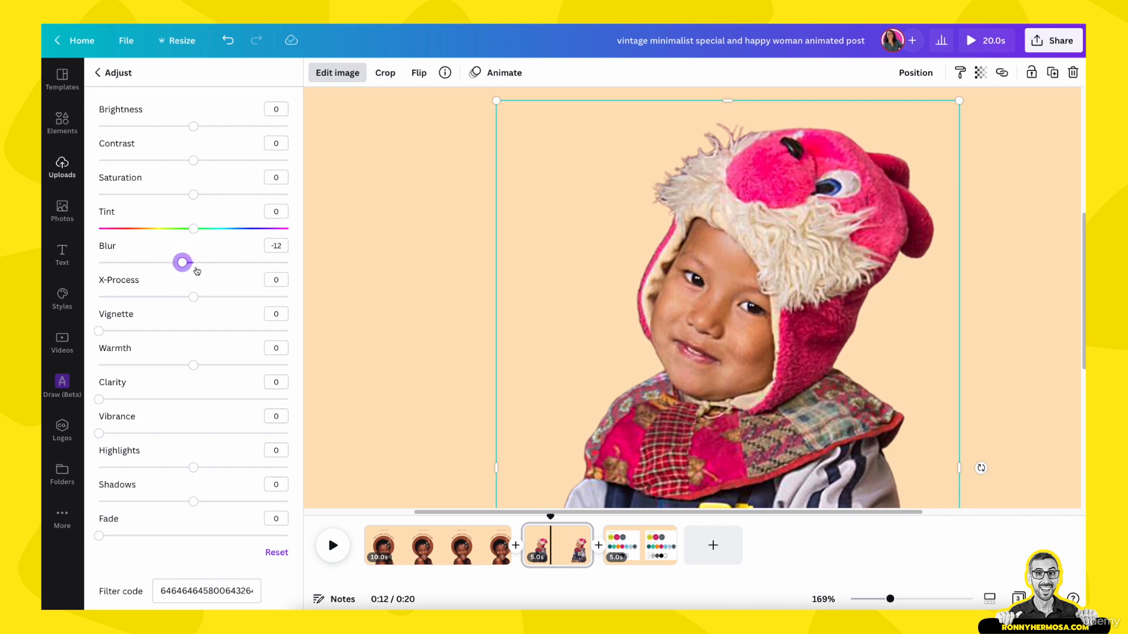
pyautogui.click(403, 370)
pyautogui.moveTo(890, 599); pyautogui.dragTo(861, 605)
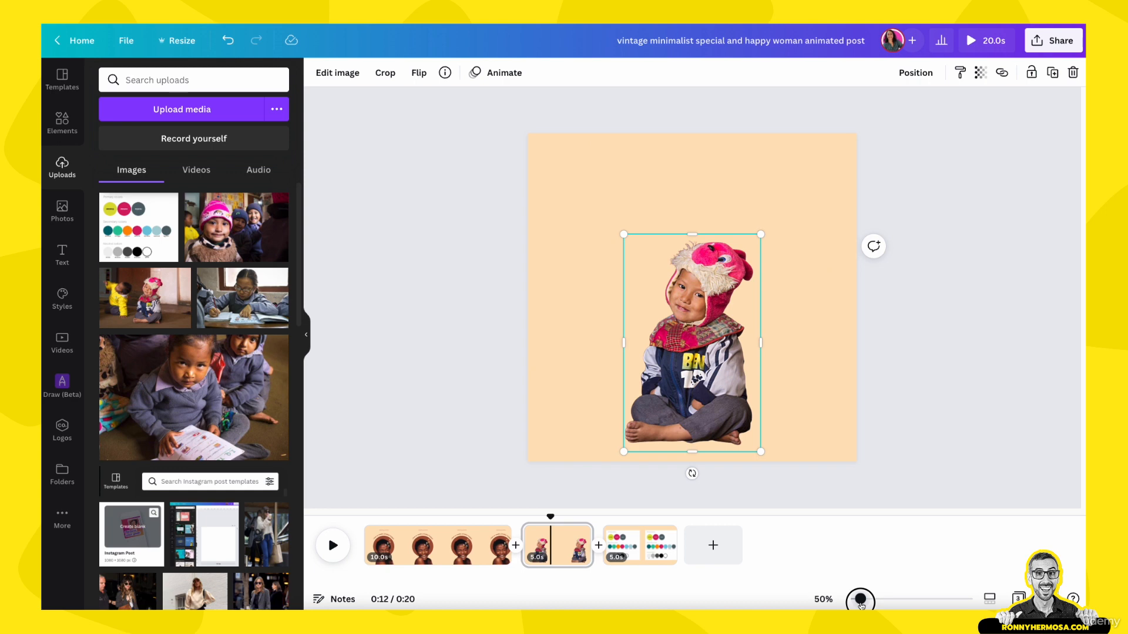
pyautogui.click(946, 415)
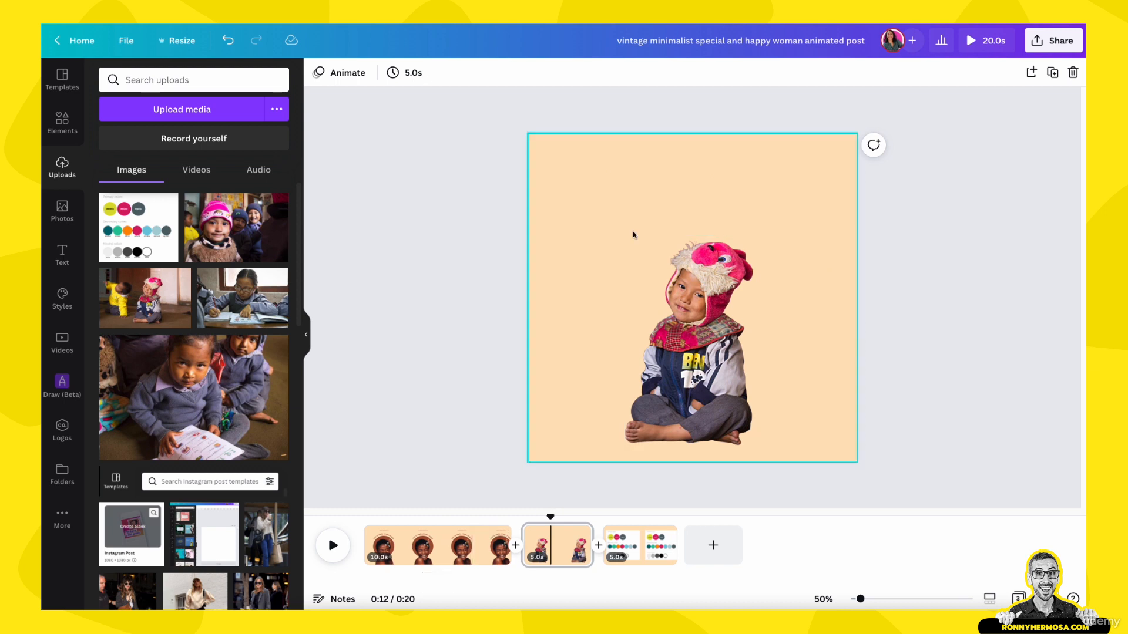
pyautogui.click(464, 545)
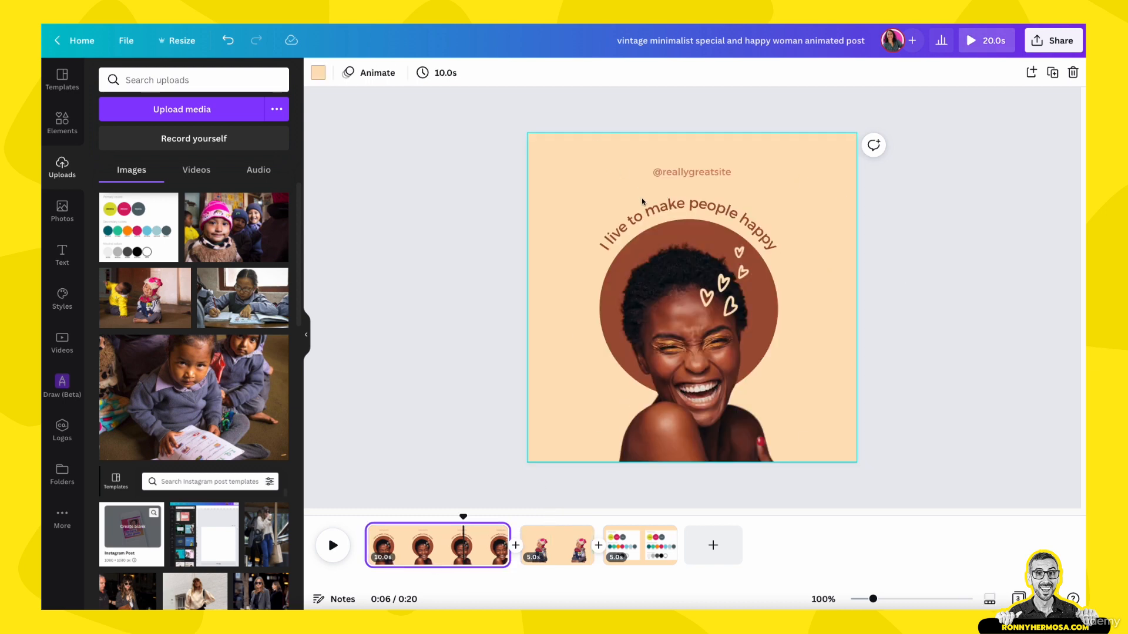
pyautogui.click(649, 233)
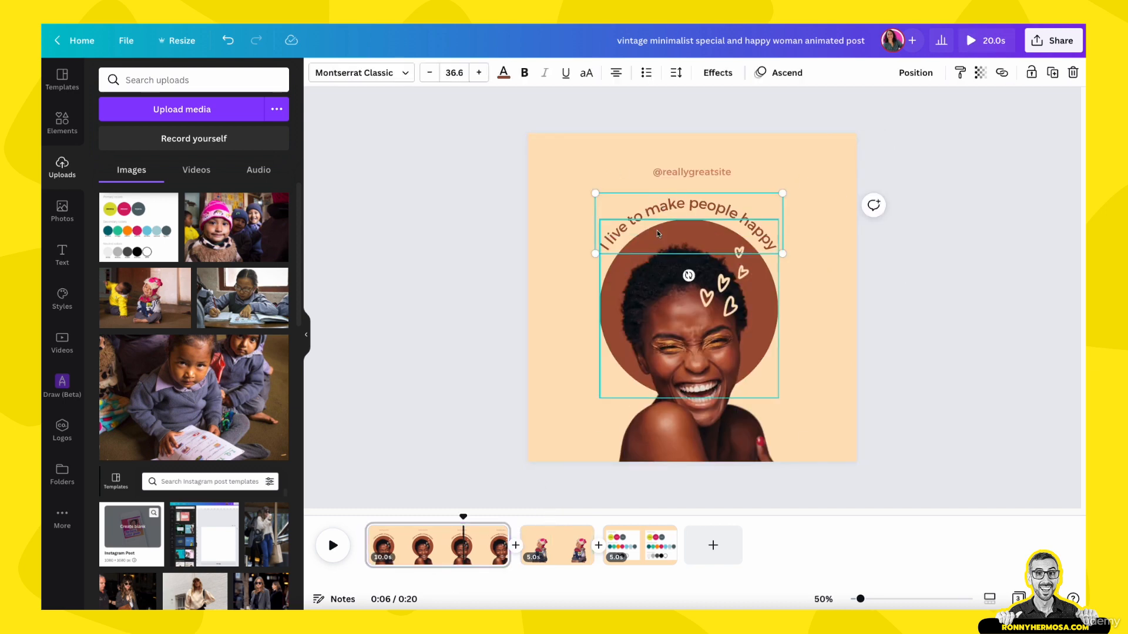
pyautogui.moveTo(699, 109); pyautogui.dragTo(709, 227)
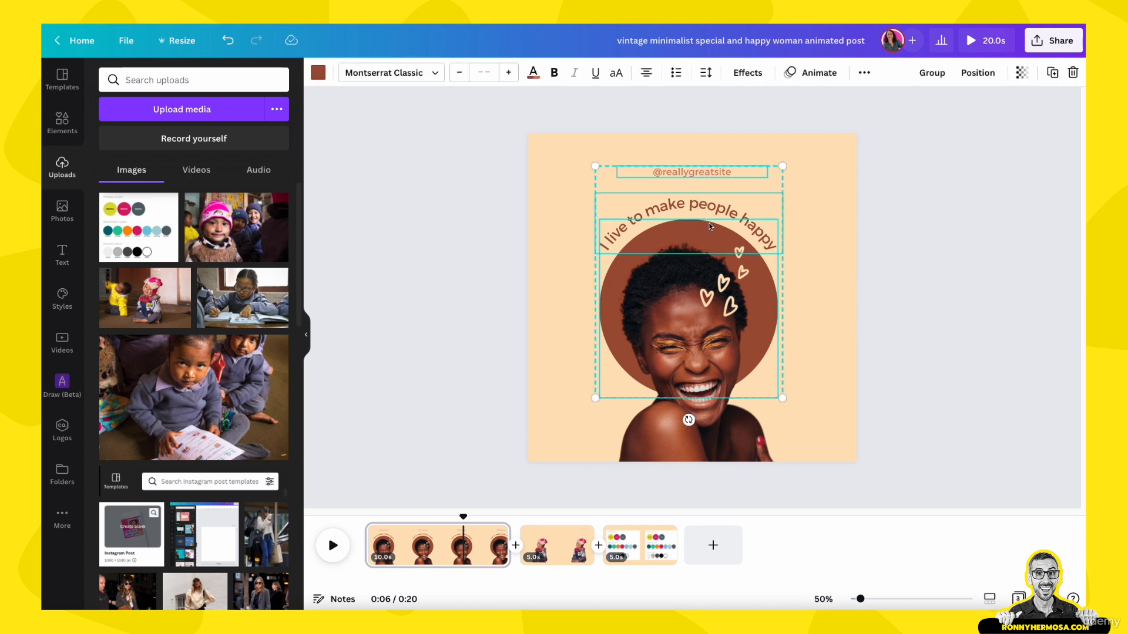
pyautogui.click(714, 105)
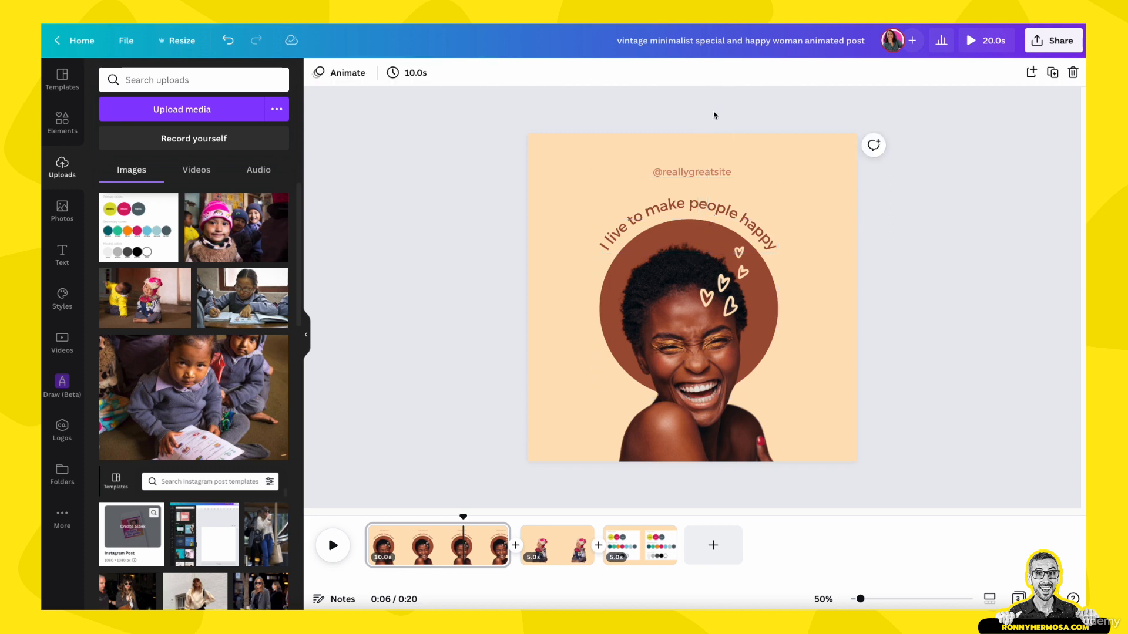
pyautogui.click(685, 176)
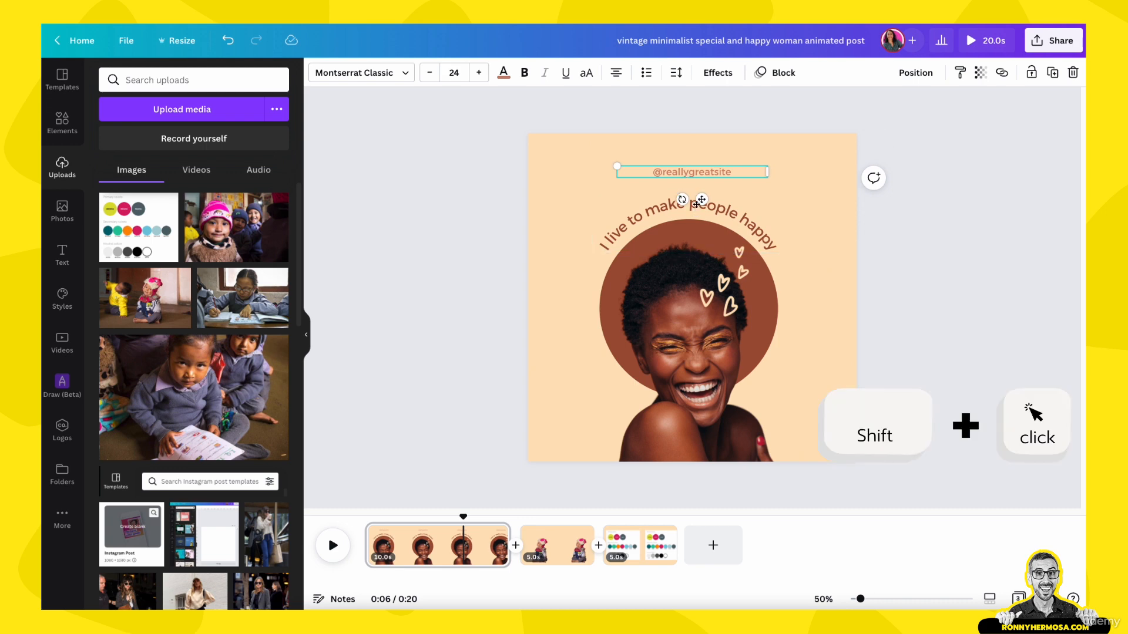
pyautogui.keyDown('shift'); pyautogui.click(744, 216); pyautogui.keyUp('shift')
pyautogui.keyDown('shift'); pyautogui.click(728, 231); pyautogui.keyUp('shift')
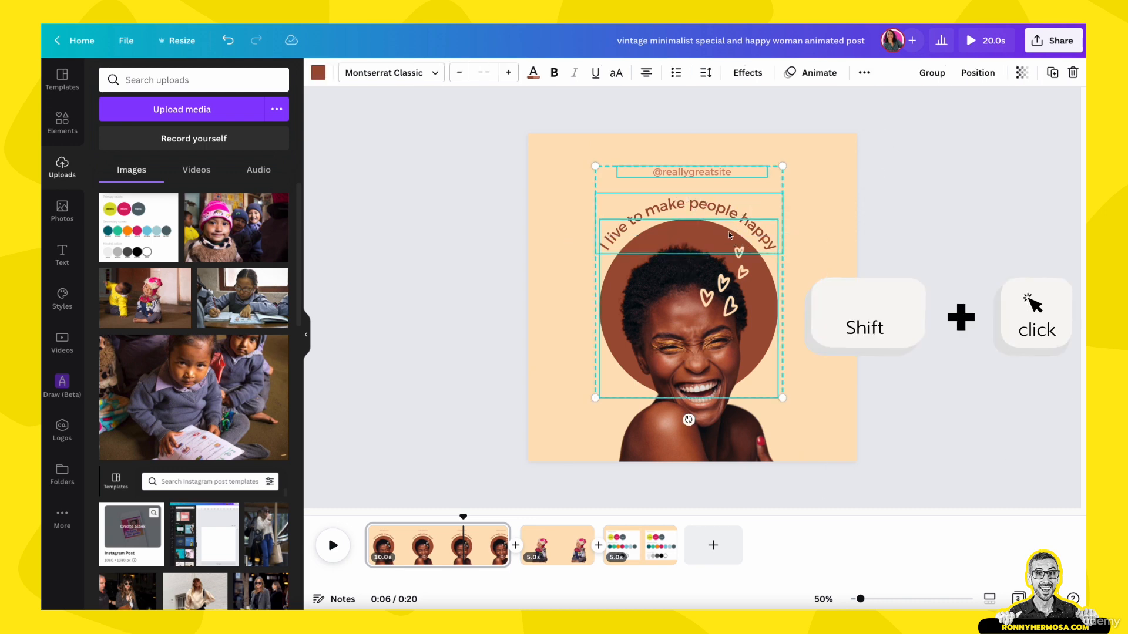
pyautogui.click(812, 147)
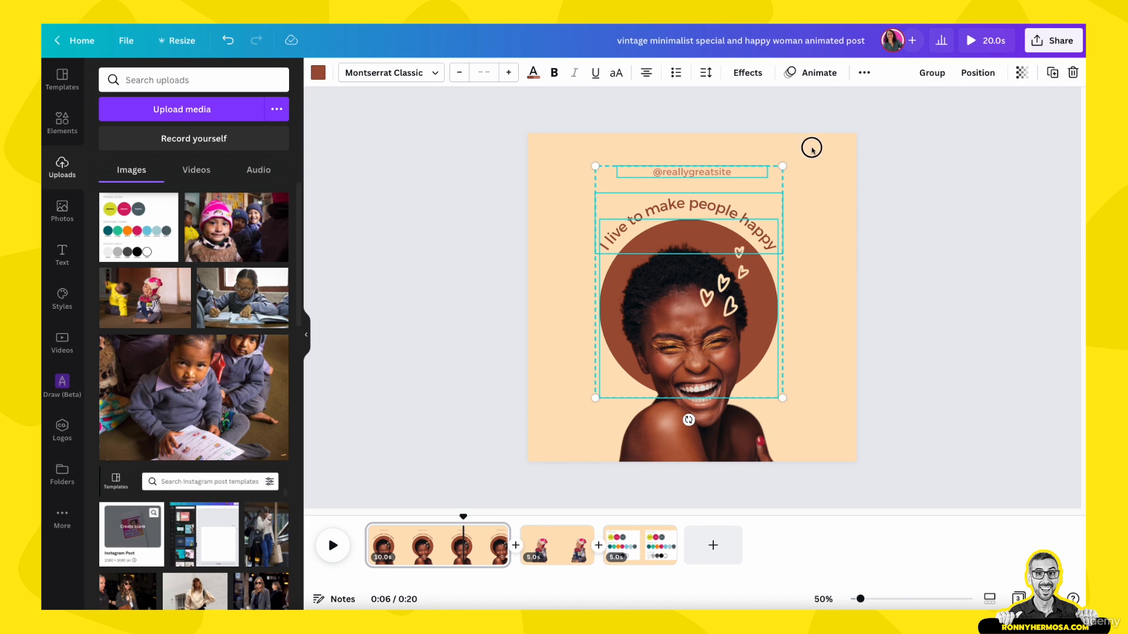
pyautogui.moveTo(693, 105); pyautogui.dragTo(707, 229)
pyautogui.press('super+c')
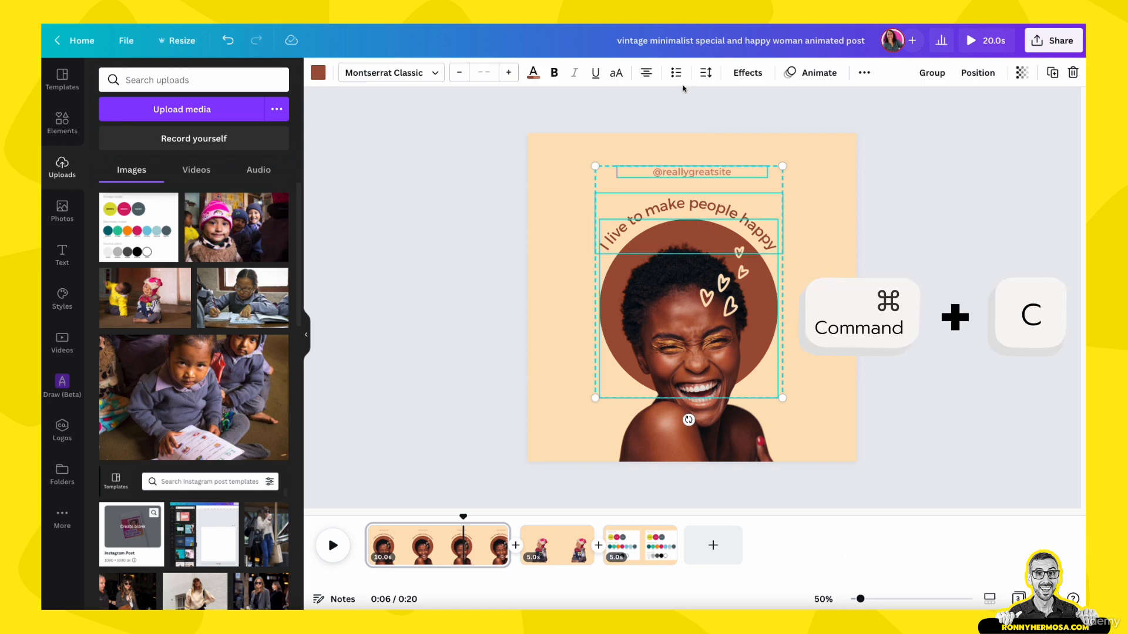
pyautogui.click(559, 557)
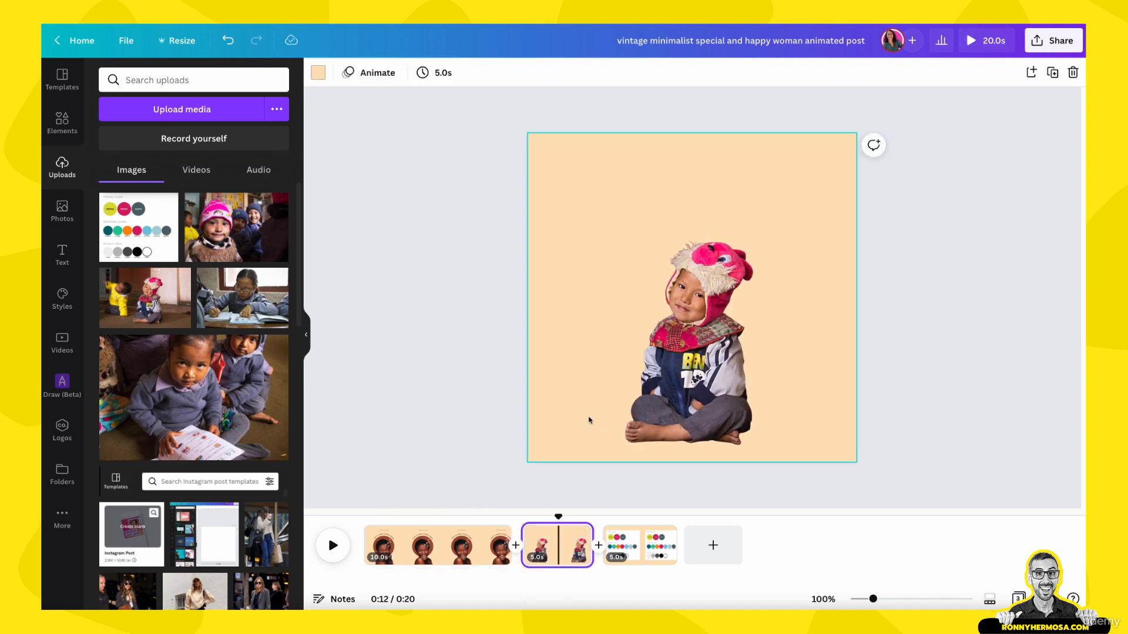
pyautogui.press('super+v')
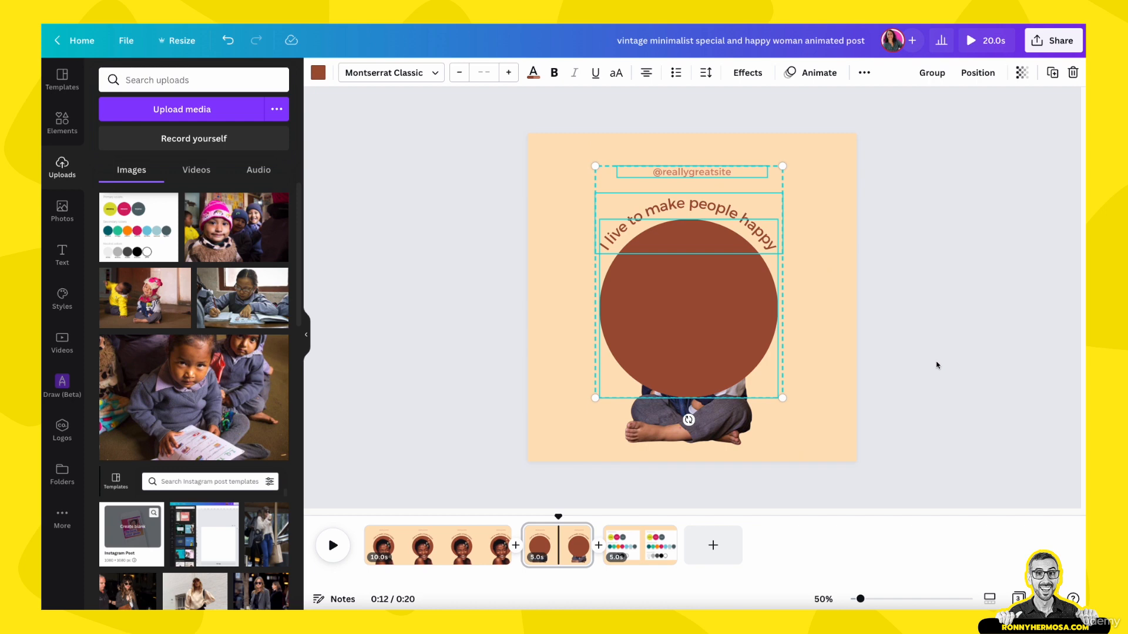
# - Recolor the pasted circle to the brand pink #D81E66, sampled from the palette image on the third page
pyautogui.click(318, 73)
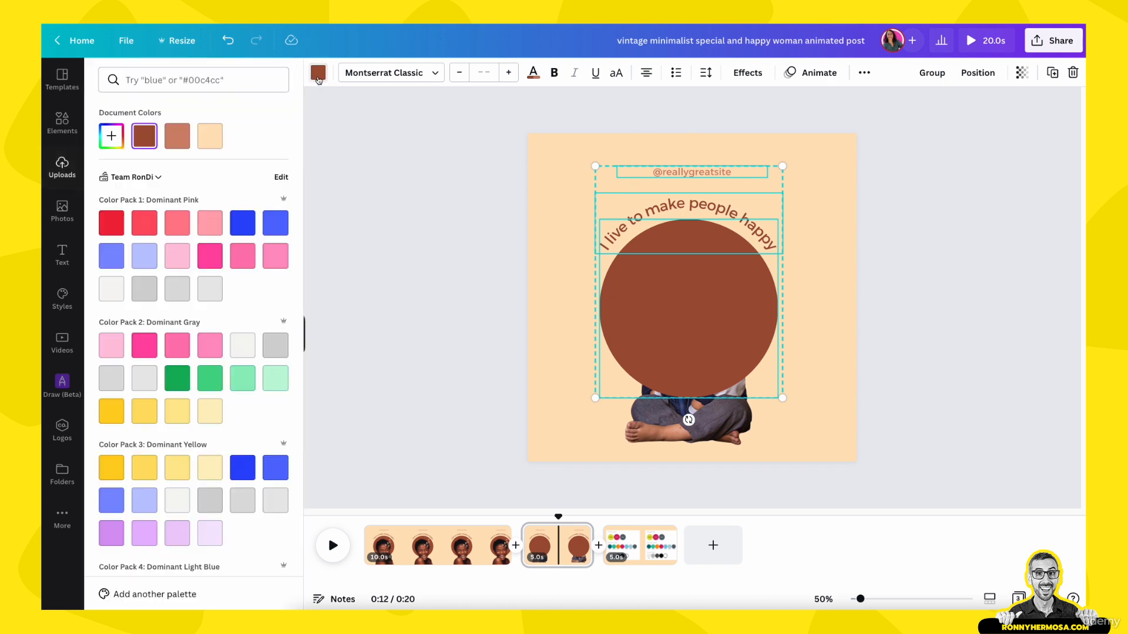
pyautogui.click(112, 138)
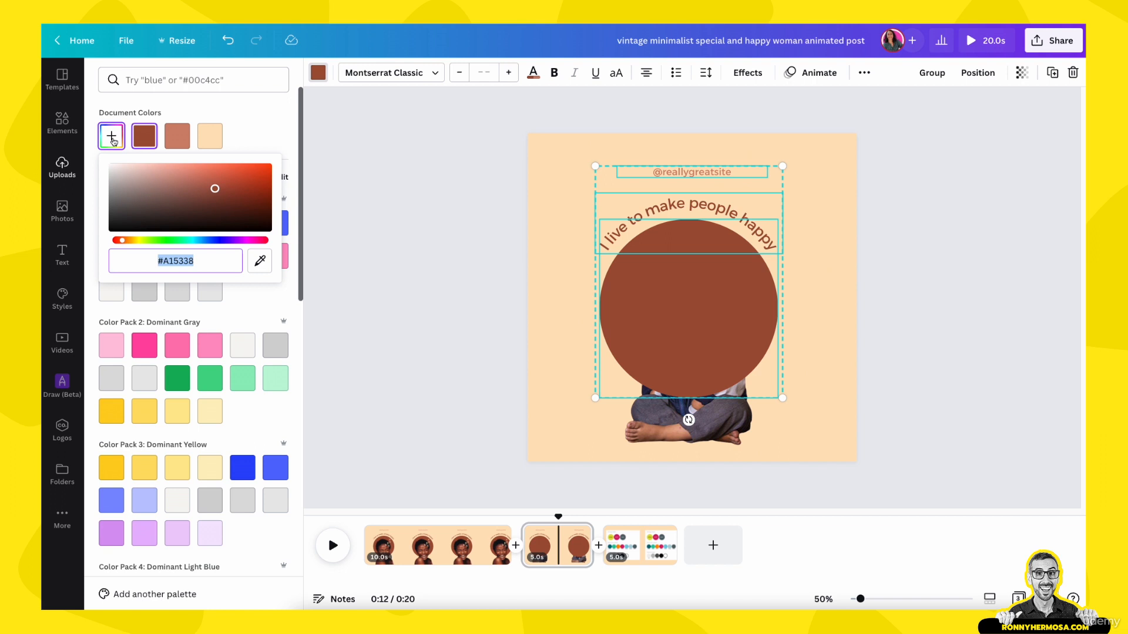
pyautogui.click(259, 260)
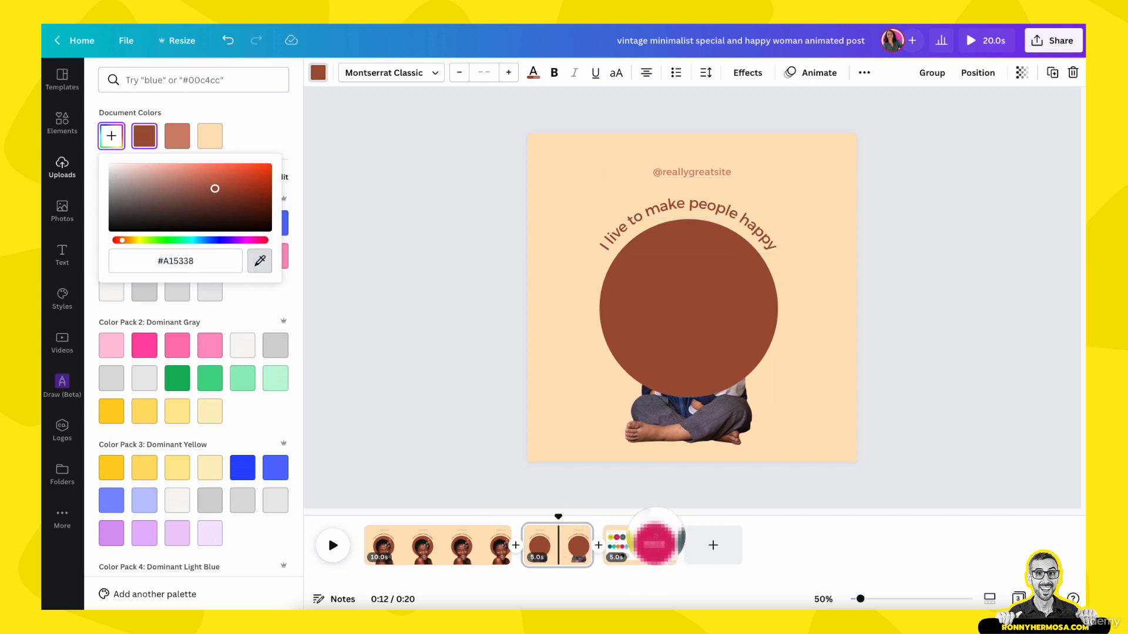
pyautogui.click(655, 537)
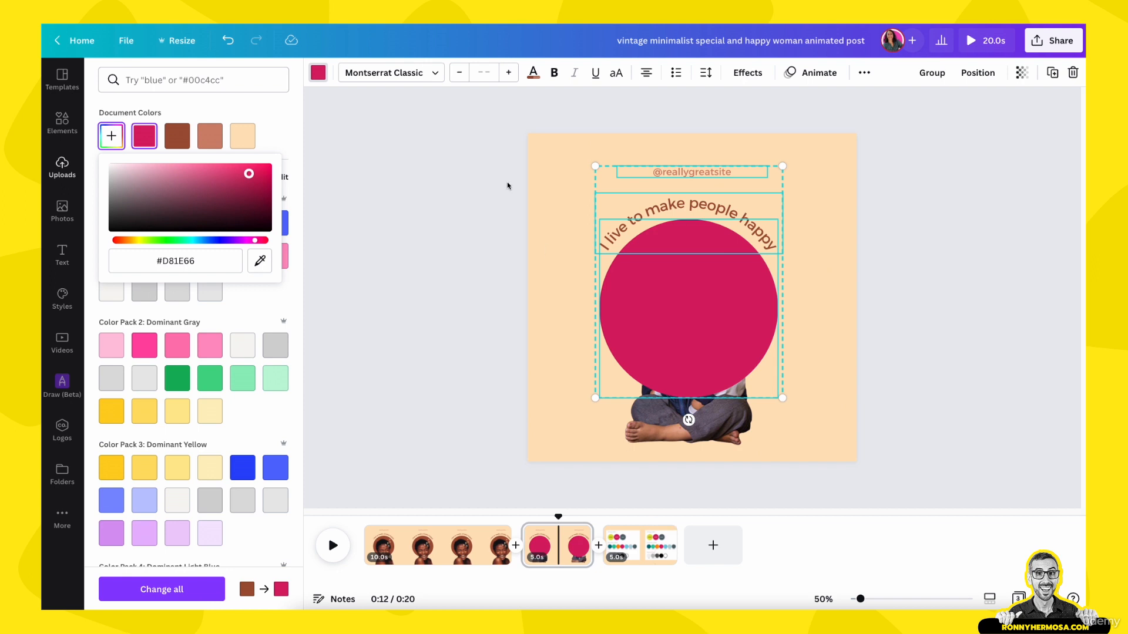
pyautogui.click(513, 237)
pyautogui.click(675, 282)
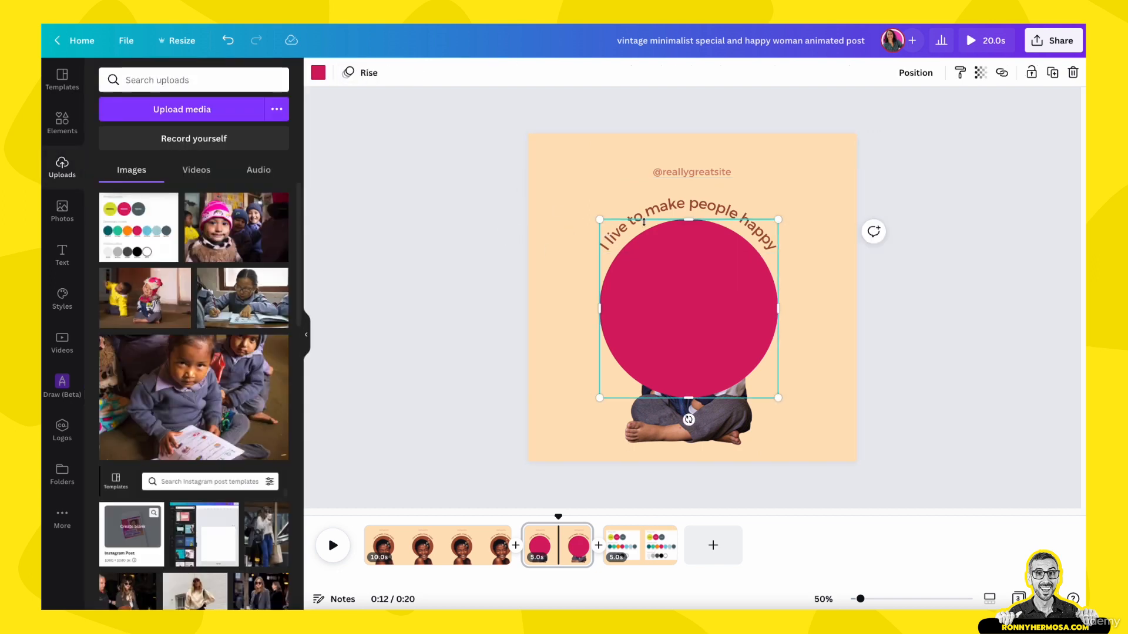
pyautogui.click(752, 219)
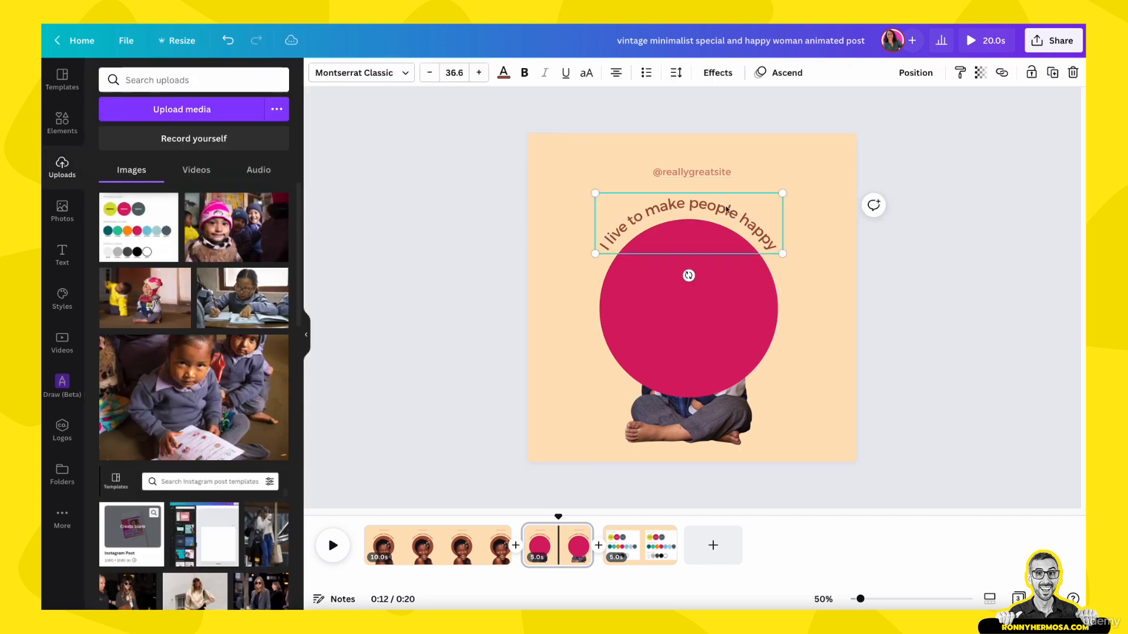
pyautogui.click(506, 75)
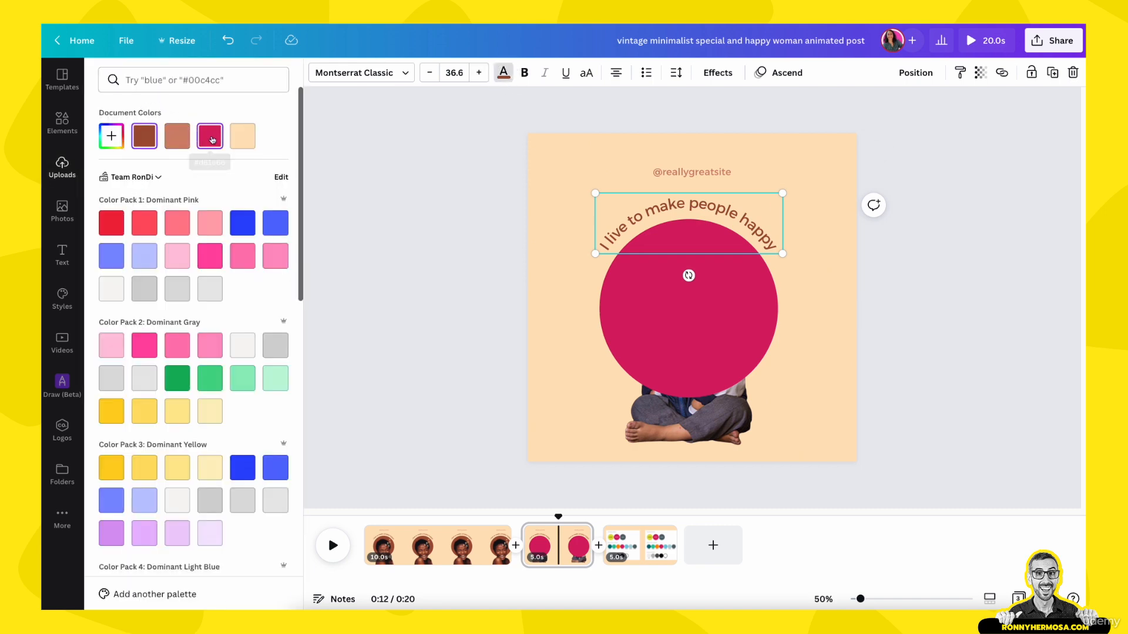
pyautogui.click(209, 135)
pyautogui.click(709, 173)
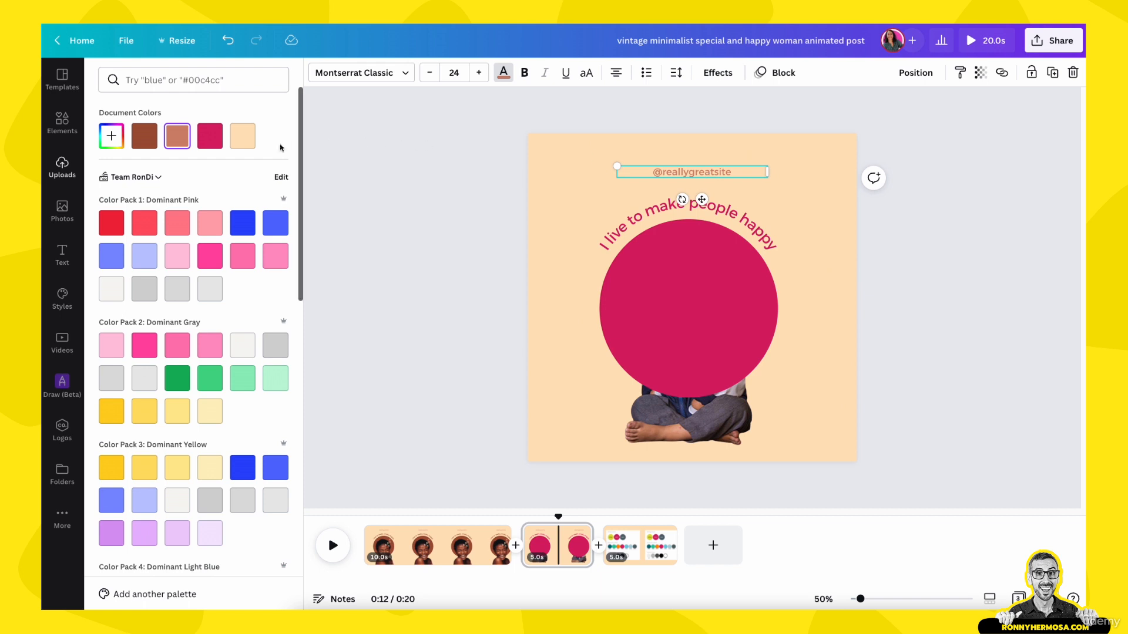
pyautogui.click(209, 139)
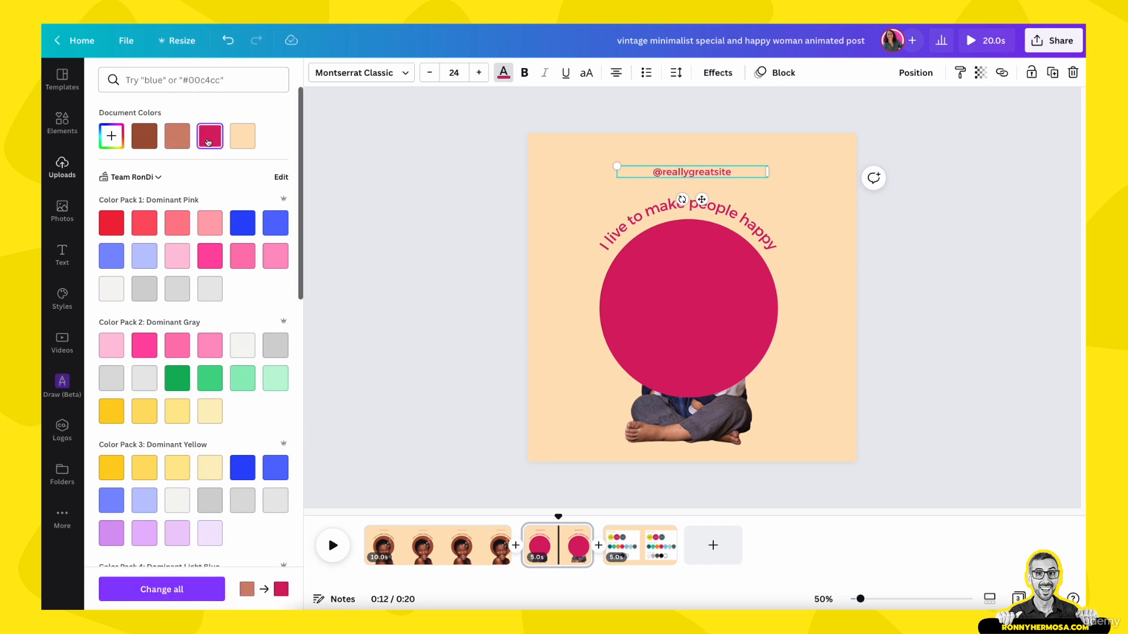
pyautogui.click(415, 196)
pyautogui.moveTo(464, 224); pyautogui.dragTo(661, 233)
pyautogui.click(919, 388)
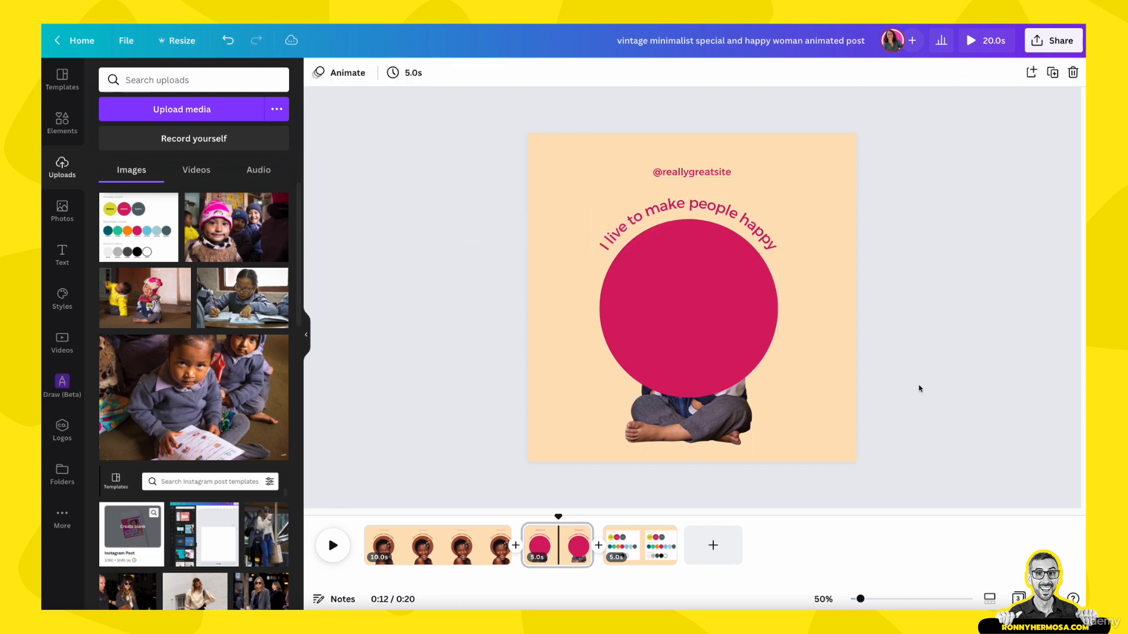
# - Bring the child cutout forward in front of the pink circle and nudge it slightly down
pyautogui.click(690, 433)
pyautogui.click(915, 73)
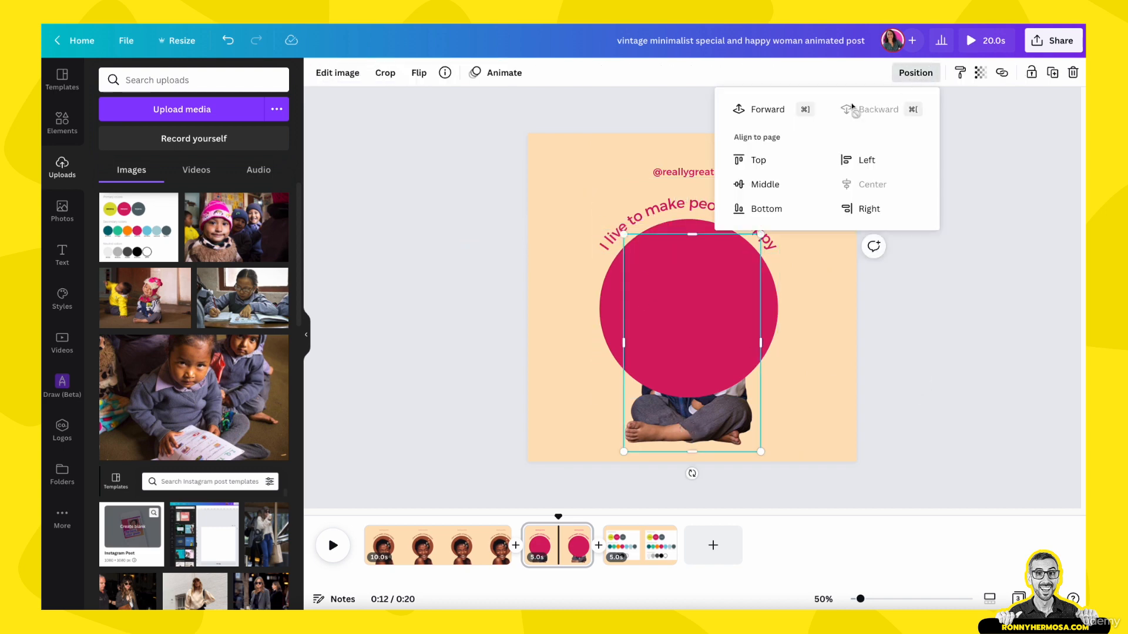
pyautogui.click(762, 109)
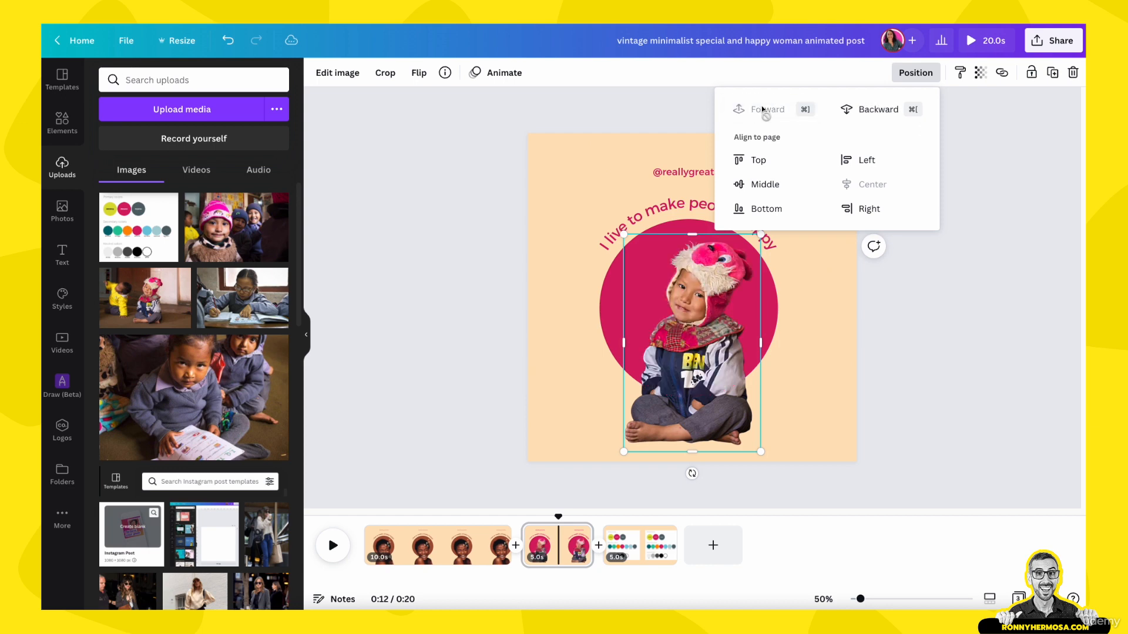
pyautogui.click(974, 395)
pyautogui.click(973, 396)
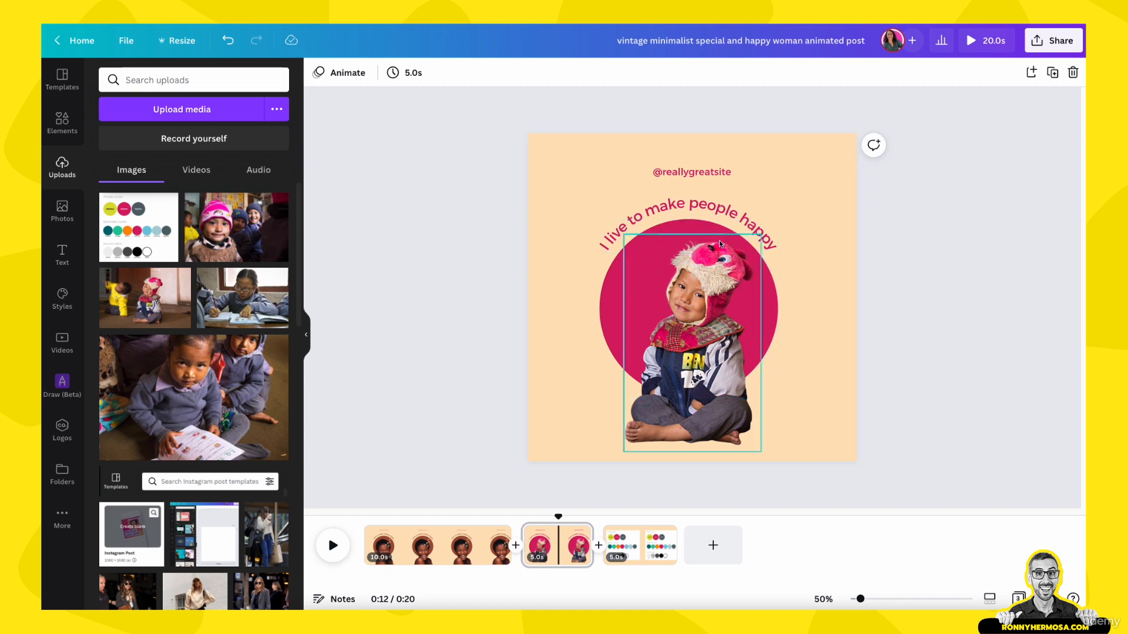
pyautogui.moveTo(709, 348); pyautogui.dragTo(707, 349)
pyautogui.click(940, 280)
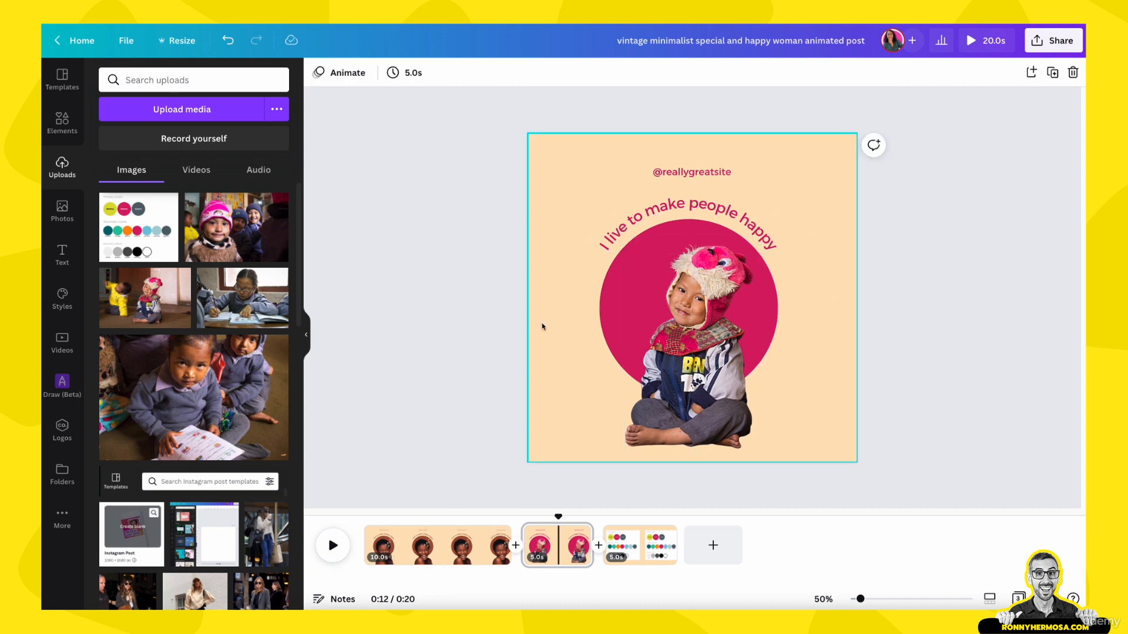
# - Try deleting the first page with the original template, undo the deletion and reopen that page
pyautogui.click(392, 532)
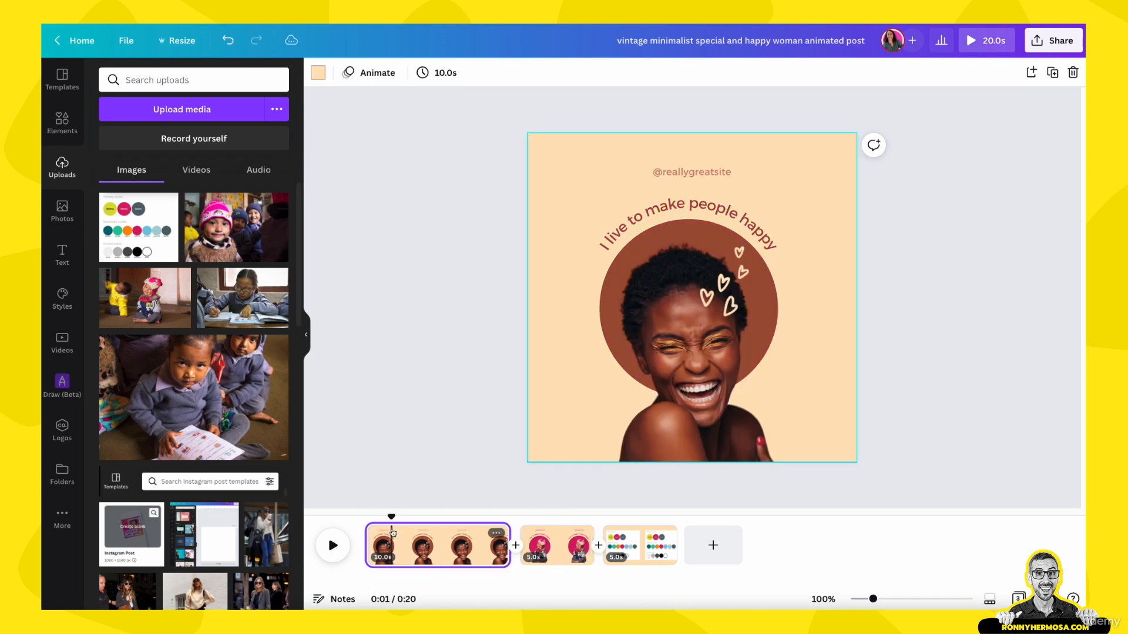
pyautogui.press('Delete')
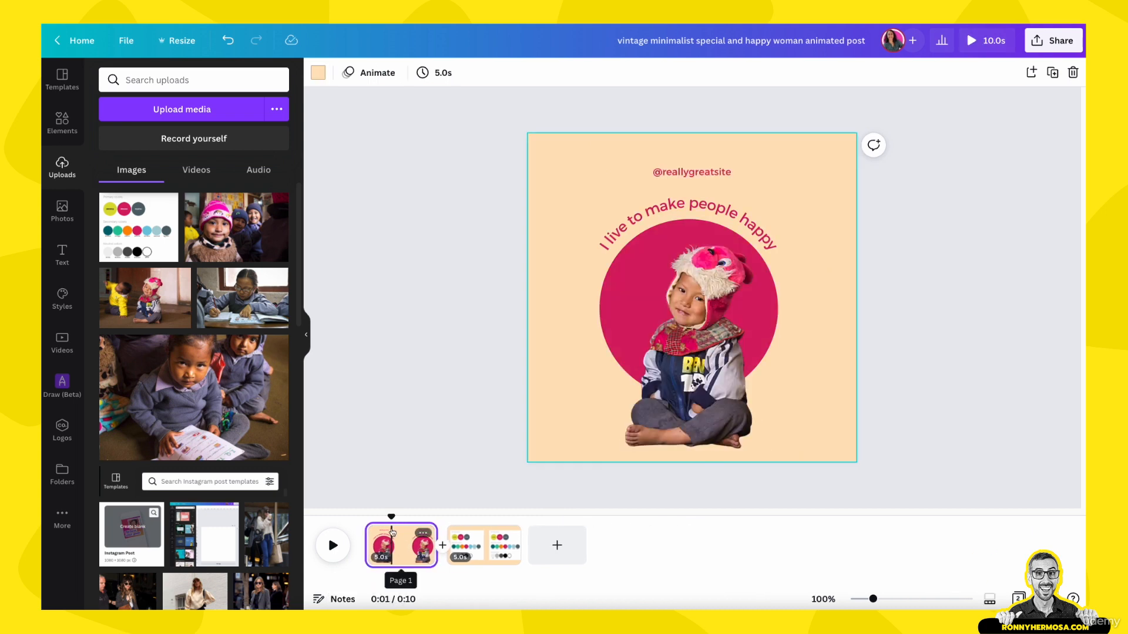
pyautogui.hotkey('ctrl', 'z')
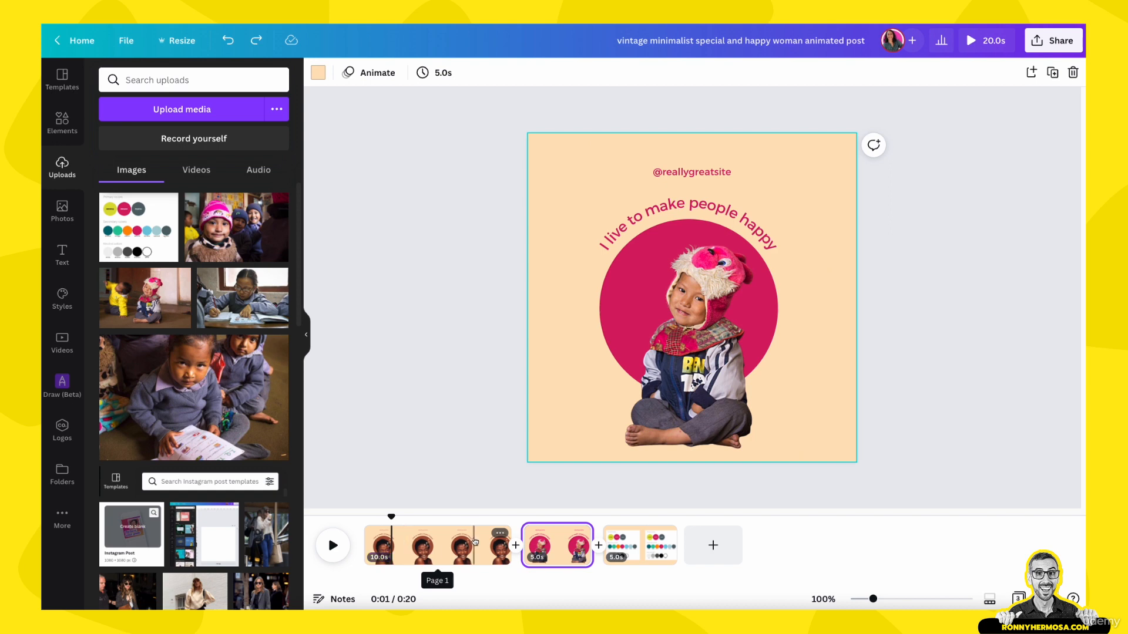
pyautogui.click(413, 529)
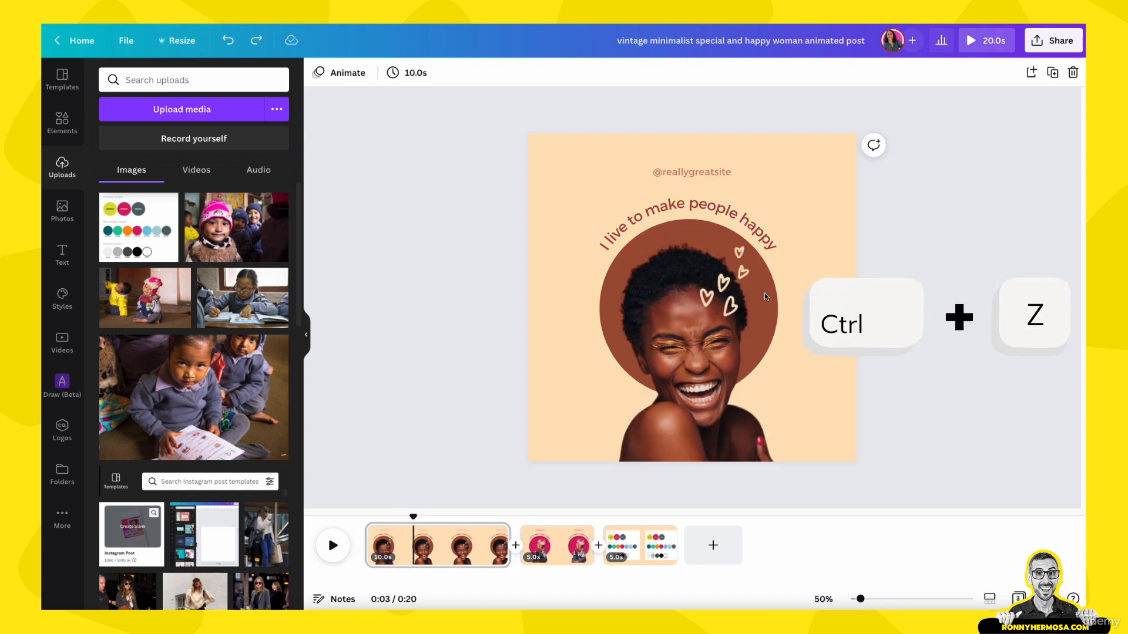
# - Copy the hearts drawing from the first page onto the second page and place it beside the child's face, opposite the hat
pyautogui.click(713, 301)
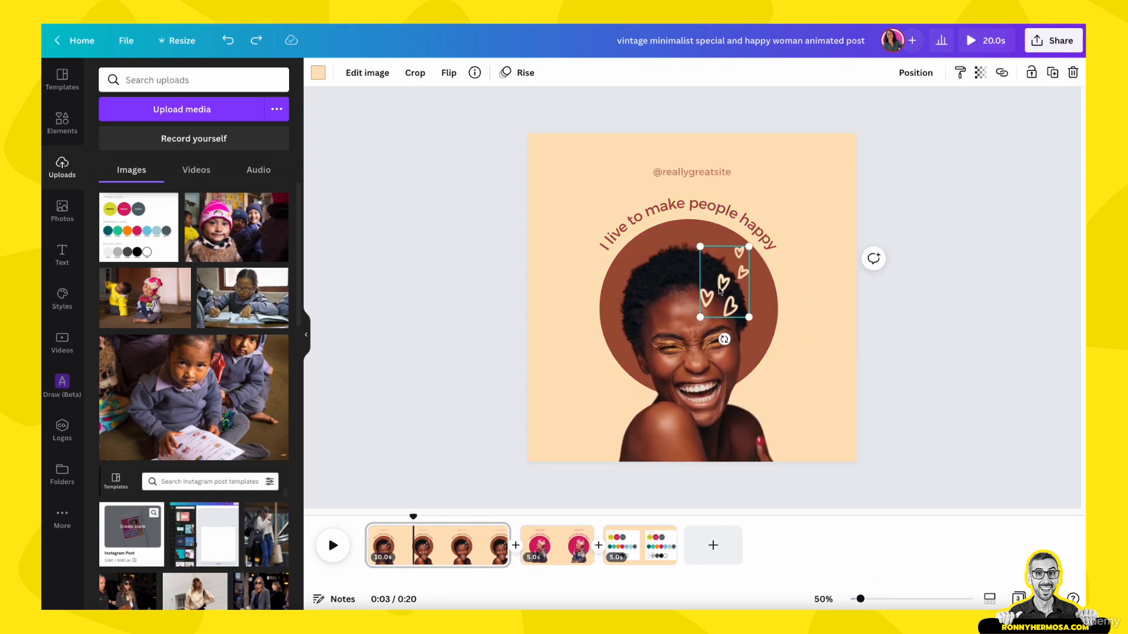
pyautogui.click(556, 546)
pyautogui.click(624, 307)
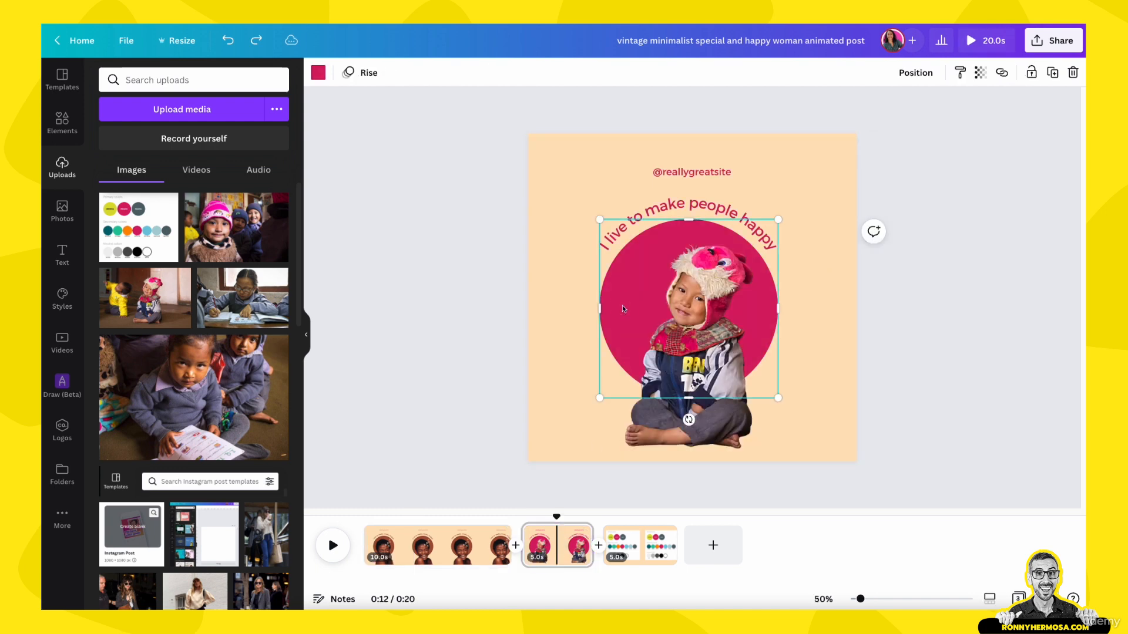
pyautogui.hotkey('ctrl', 'v')
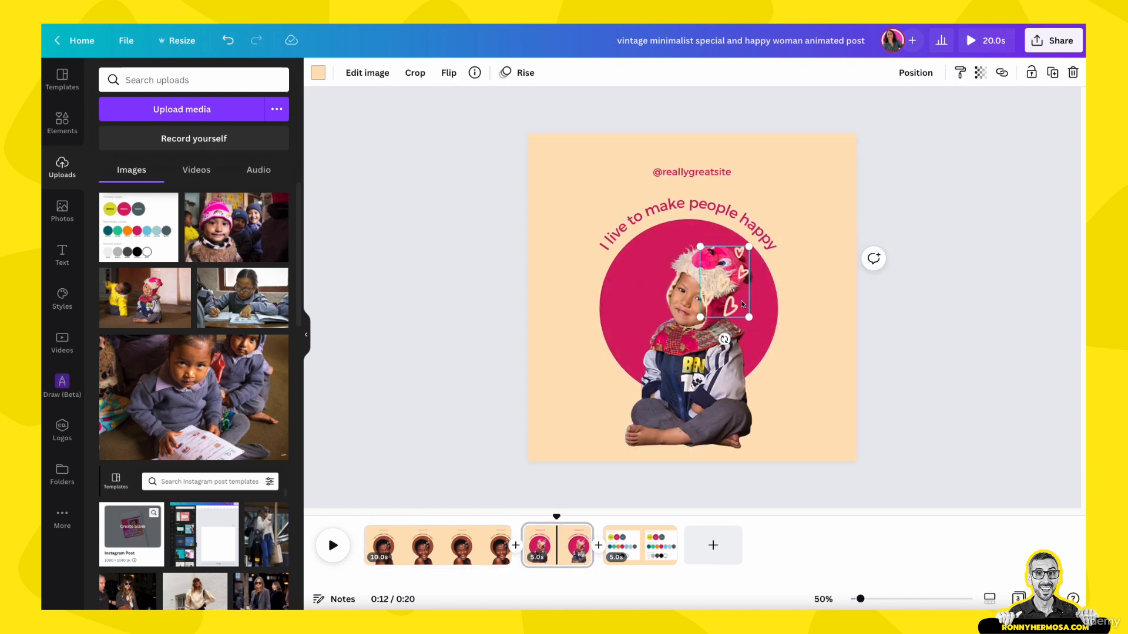
pyautogui.moveTo(741, 301); pyautogui.dragTo(668, 298)
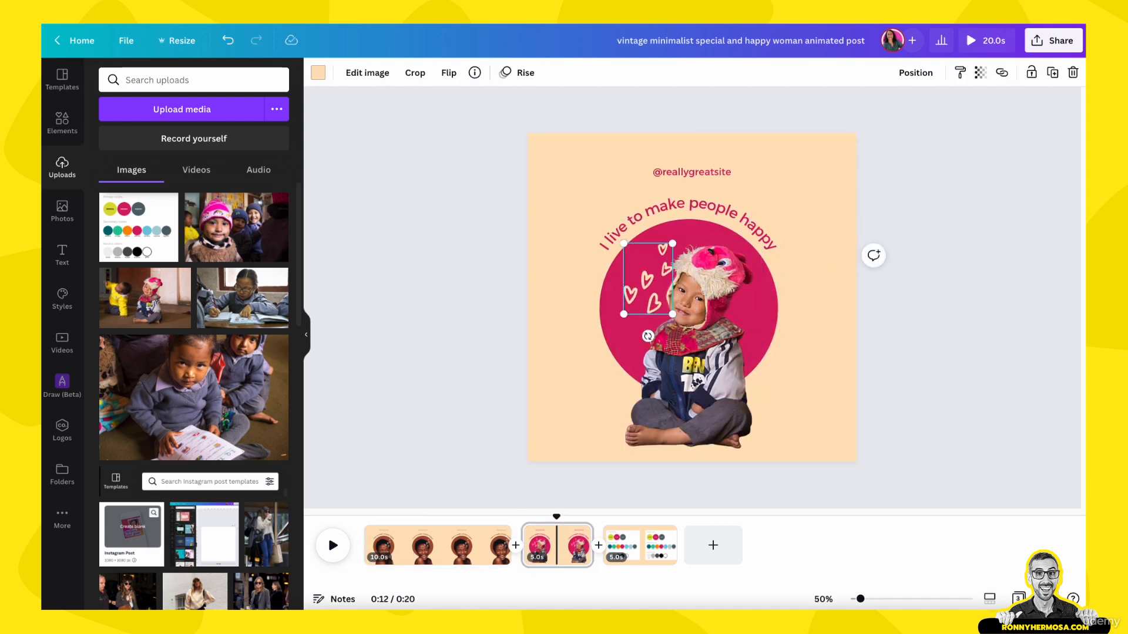
# - Flip the hearts horizontally, then make them slightly smaller and tilt them a little counterclockwise inside the pink circle
pyautogui.click(447, 74)
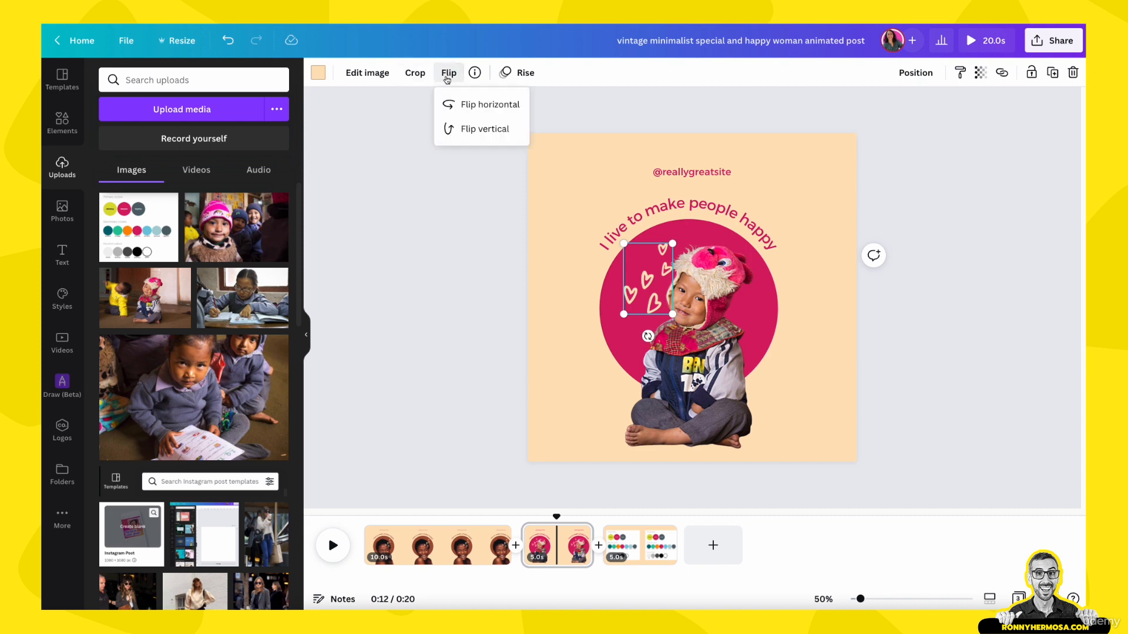
pyautogui.click(464, 105)
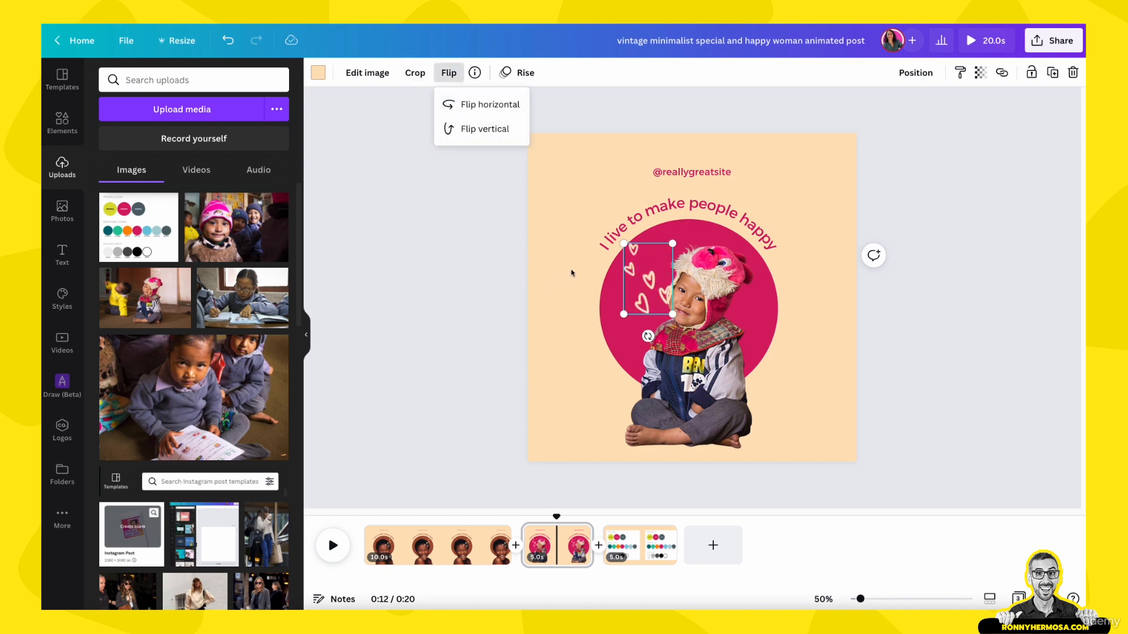
pyautogui.moveTo(624, 244); pyautogui.dragTo(628, 286)
pyautogui.moveTo(637, 336); pyautogui.dragTo(643, 336)
# - Nudge the hearts slightly right and down so they sit closer to the child's face
pyautogui.press('Right')
pyautogui.press('Right')
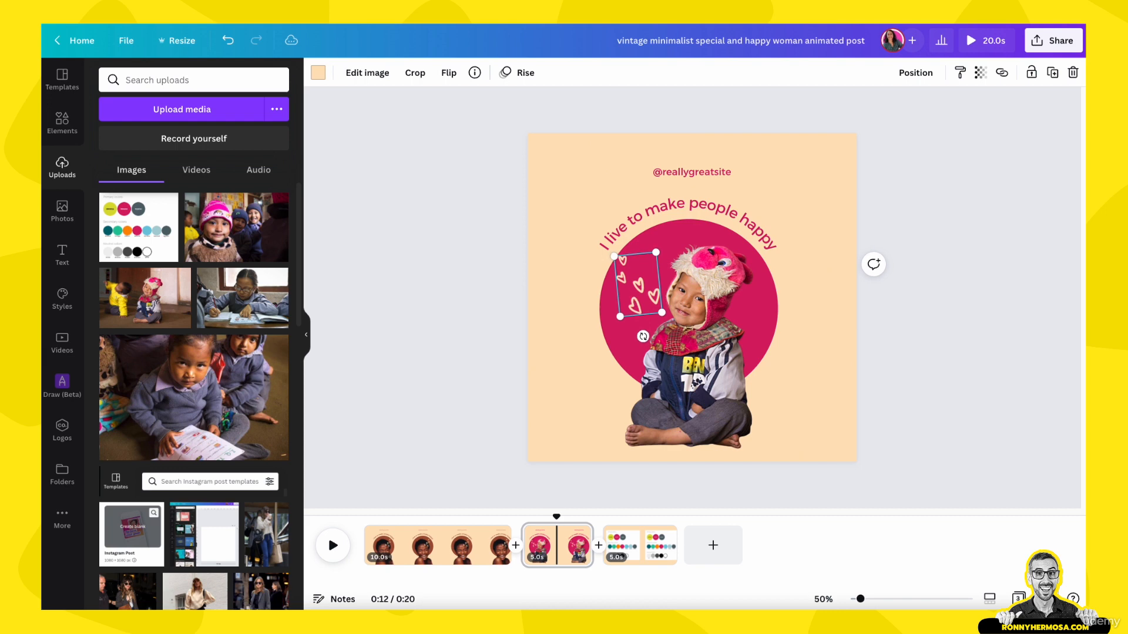
pyautogui.press('Down')
pyautogui.press('Down')
pyautogui.press('Down')
pyautogui.press('Down')
pyautogui.press('Down')
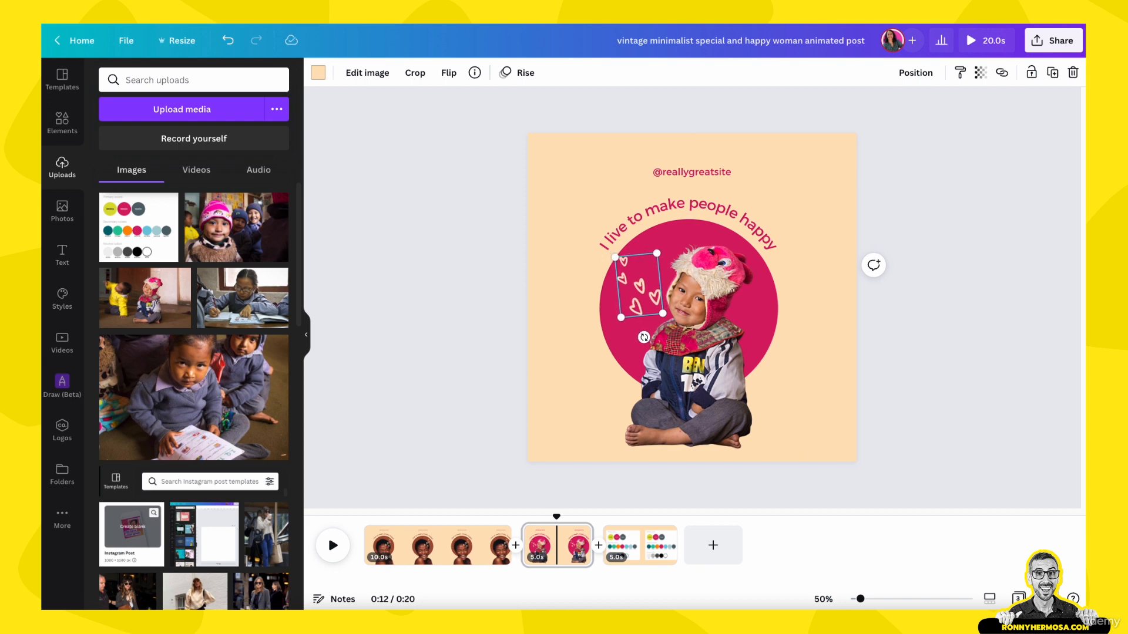
pyautogui.click(966, 348)
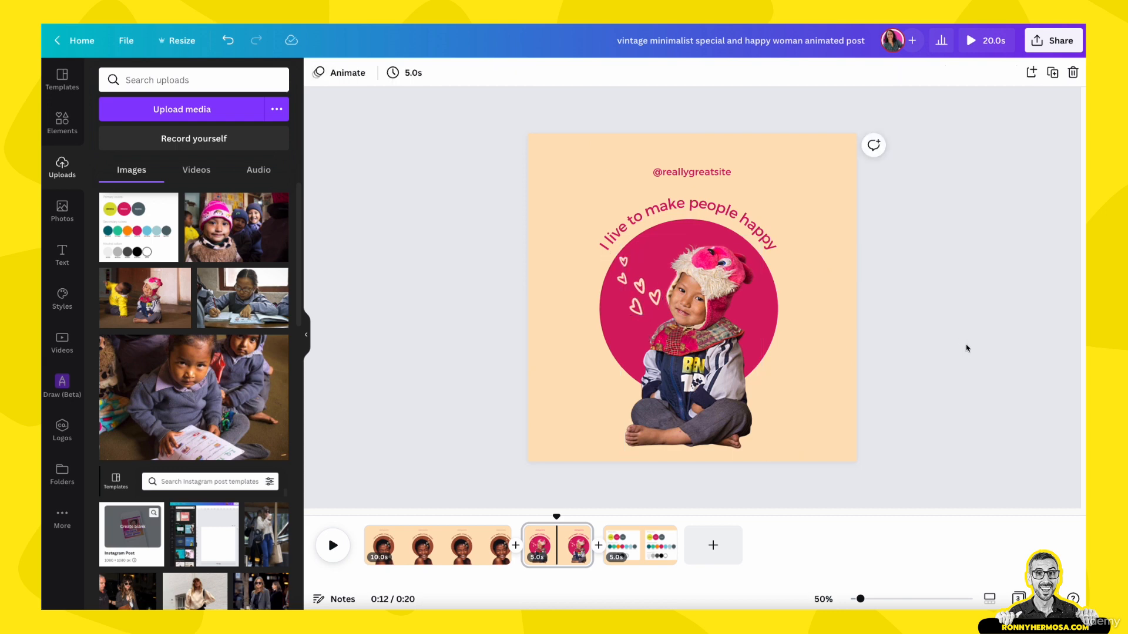
# - Change the second page's background to #FFE2EE, a light tint of the brand pink
pyautogui.click(631, 287)
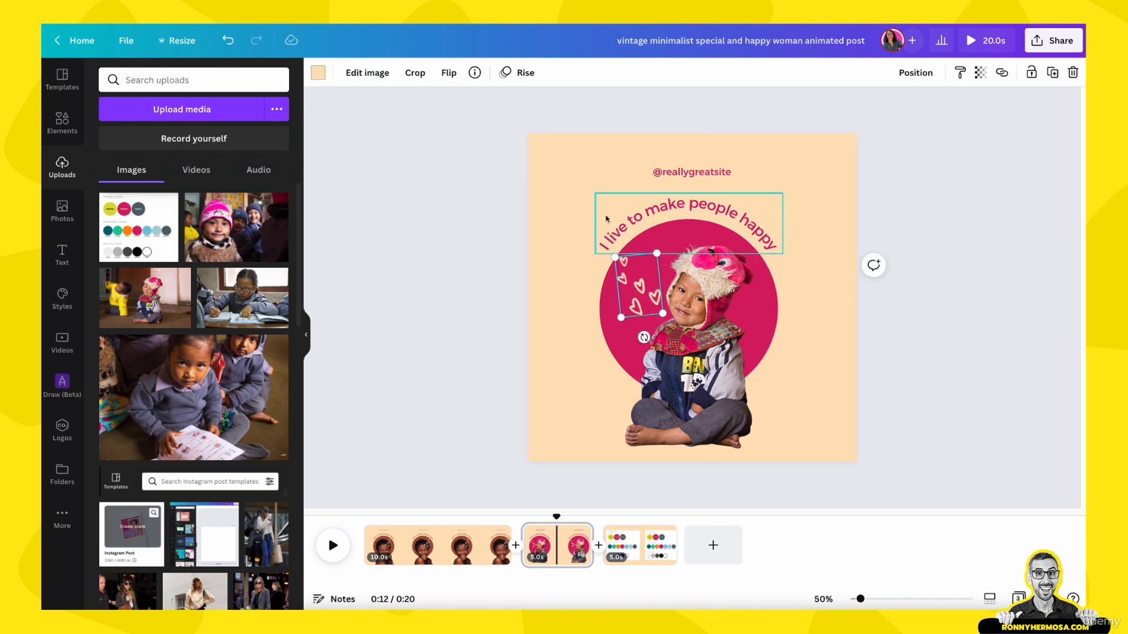
pyautogui.click(558, 184)
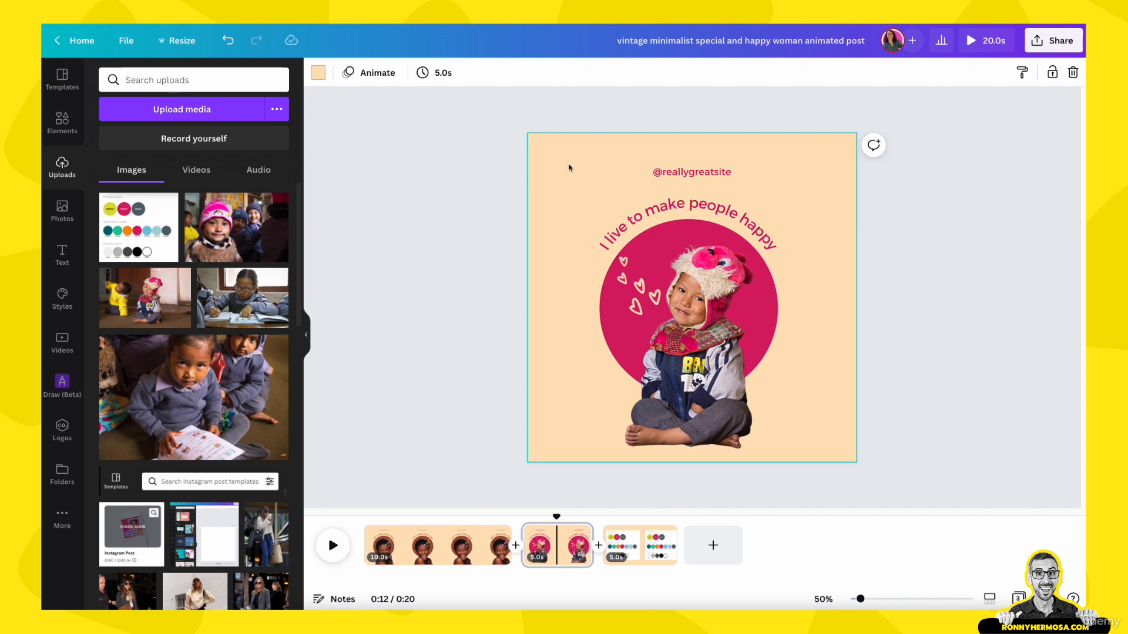
pyautogui.click(318, 73)
pyautogui.click(205, 143)
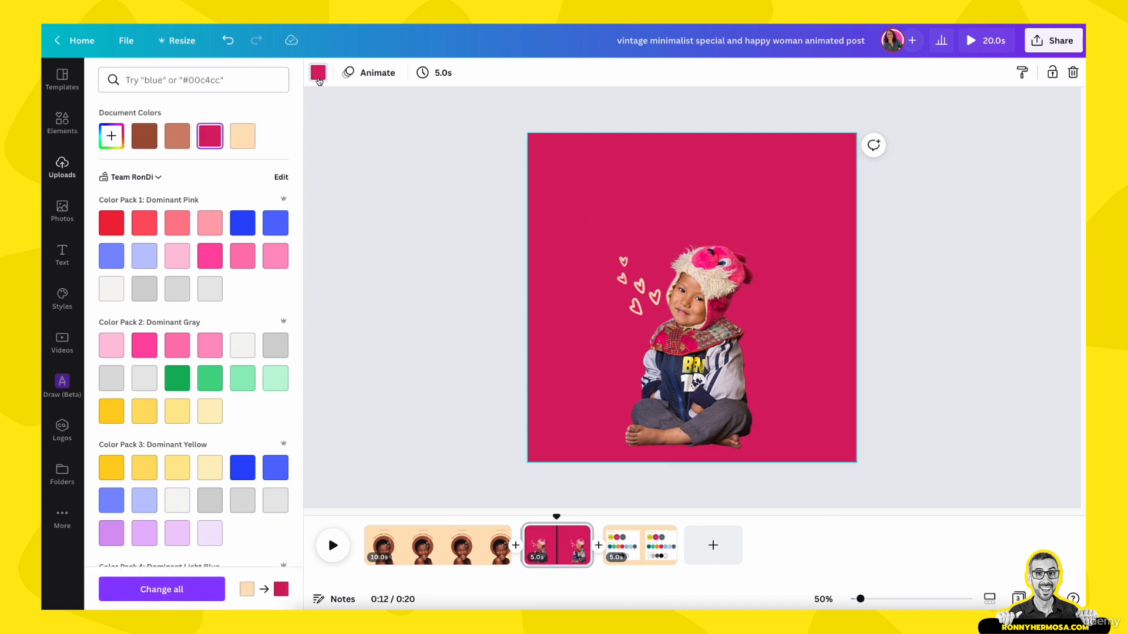
pyautogui.click(111, 139)
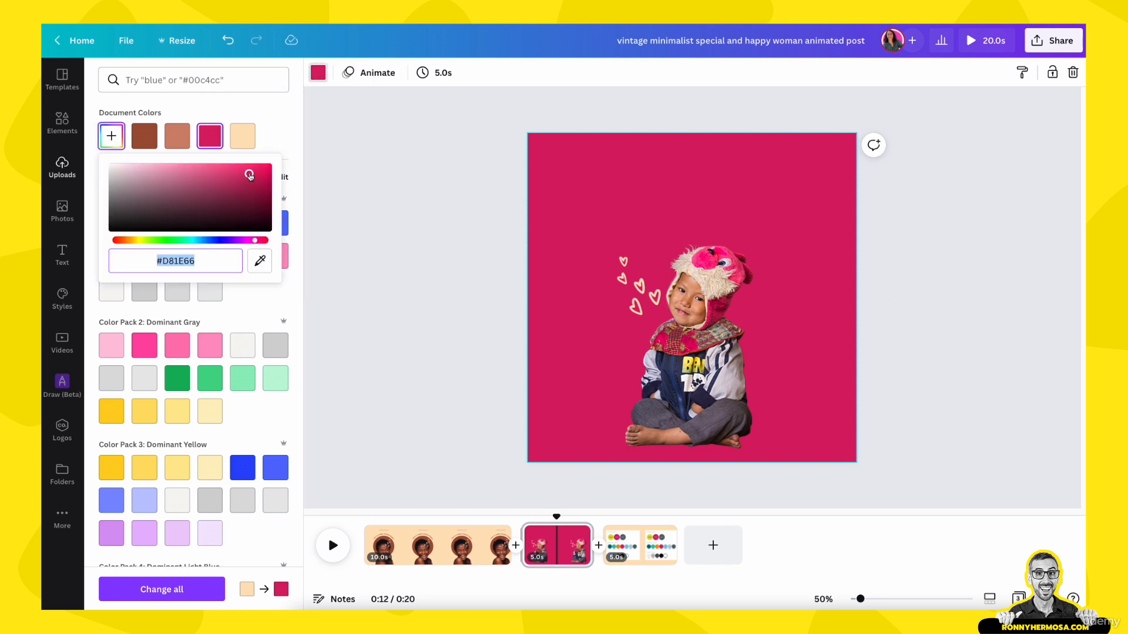
pyautogui.moveTo(249, 174); pyautogui.dragTo(127, 146)
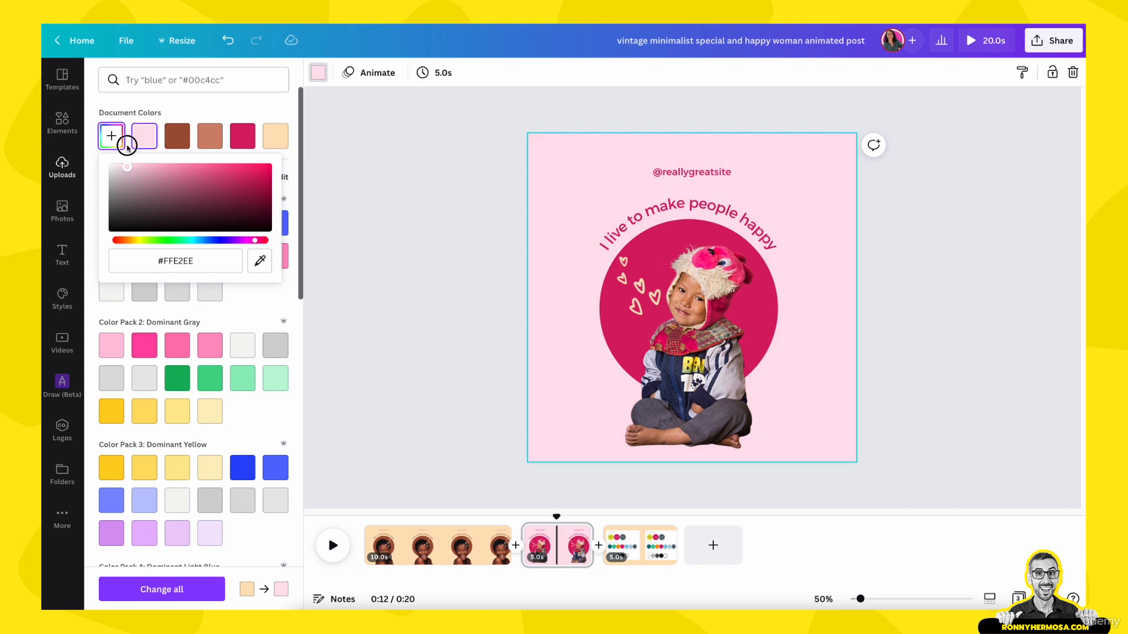
pyautogui.click(404, 234)
# - Recolor the hearts with the same light pink as the page background
pyautogui.click(652, 302)
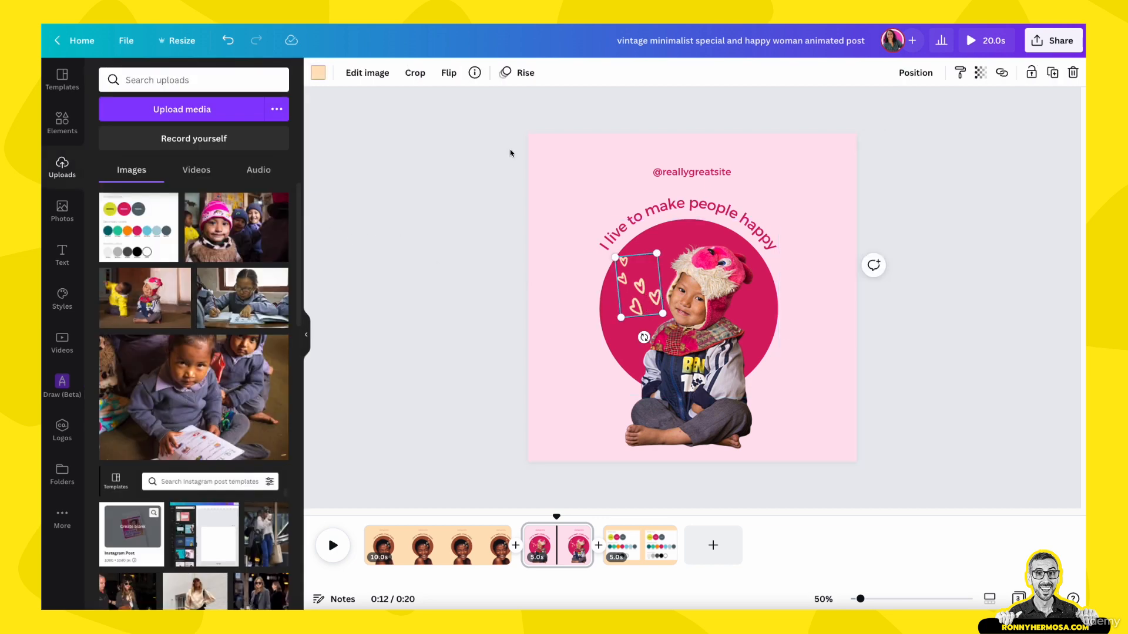
pyautogui.click(318, 72)
pyautogui.click(243, 136)
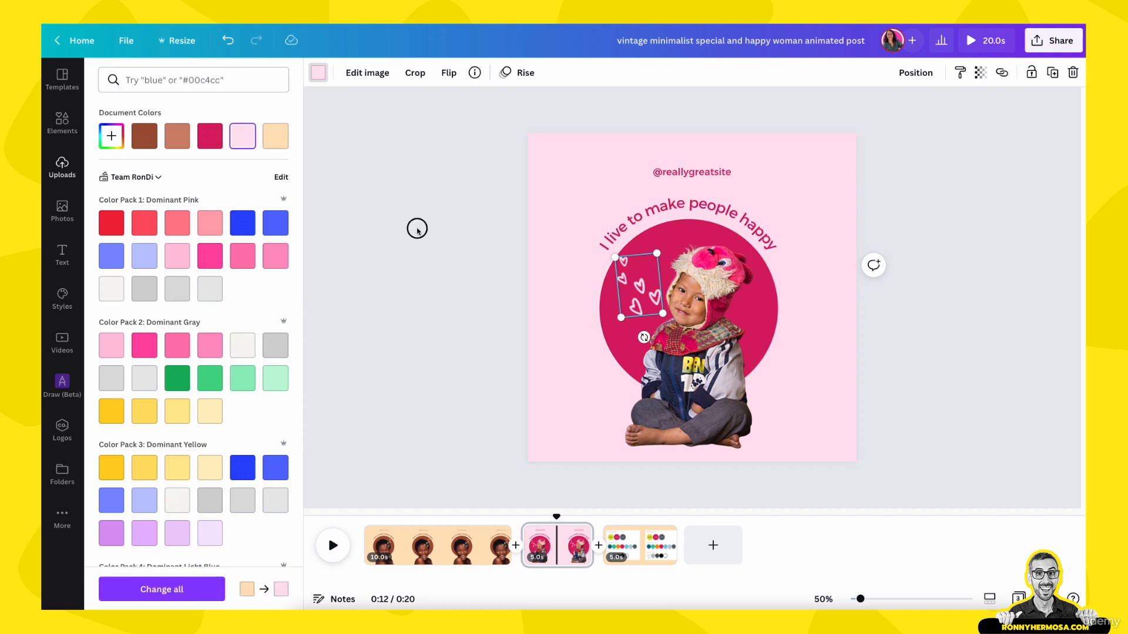
pyautogui.click(417, 229)
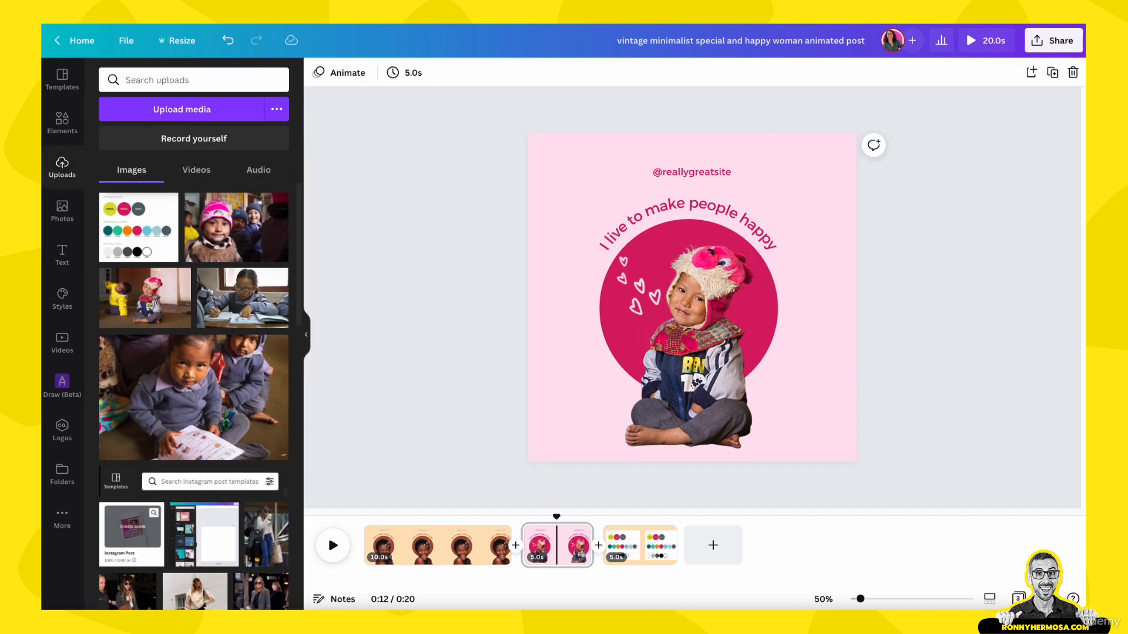
# - Delete the first page with the original woman template and open the remaining color palette page
pyautogui.click(453, 546)
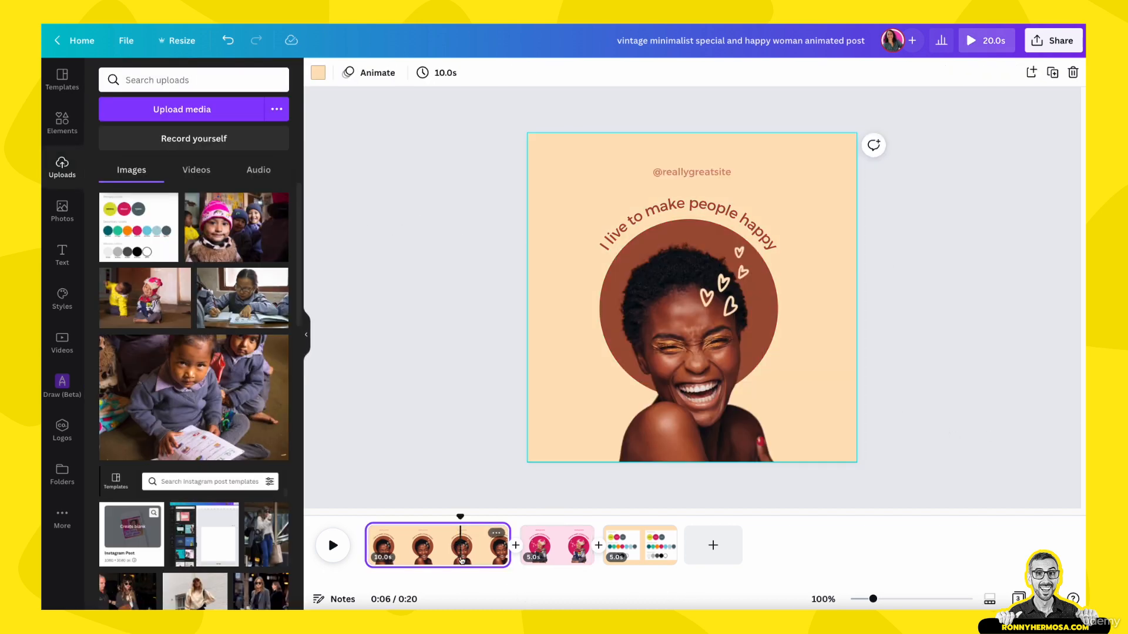
pyautogui.press('Delete')
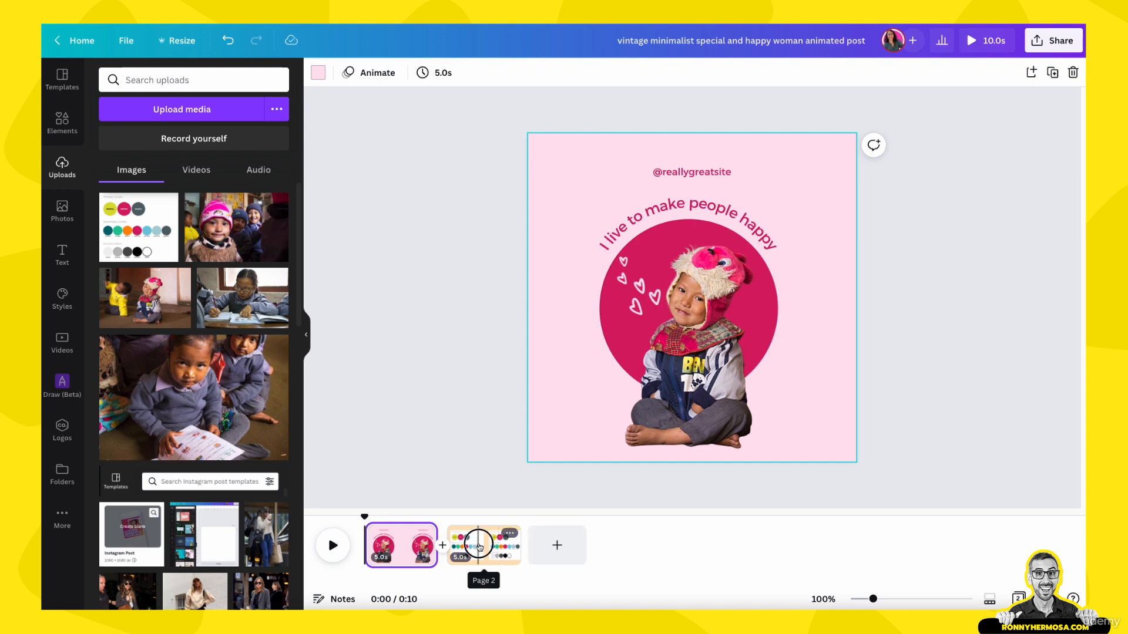
pyautogui.click(479, 548)
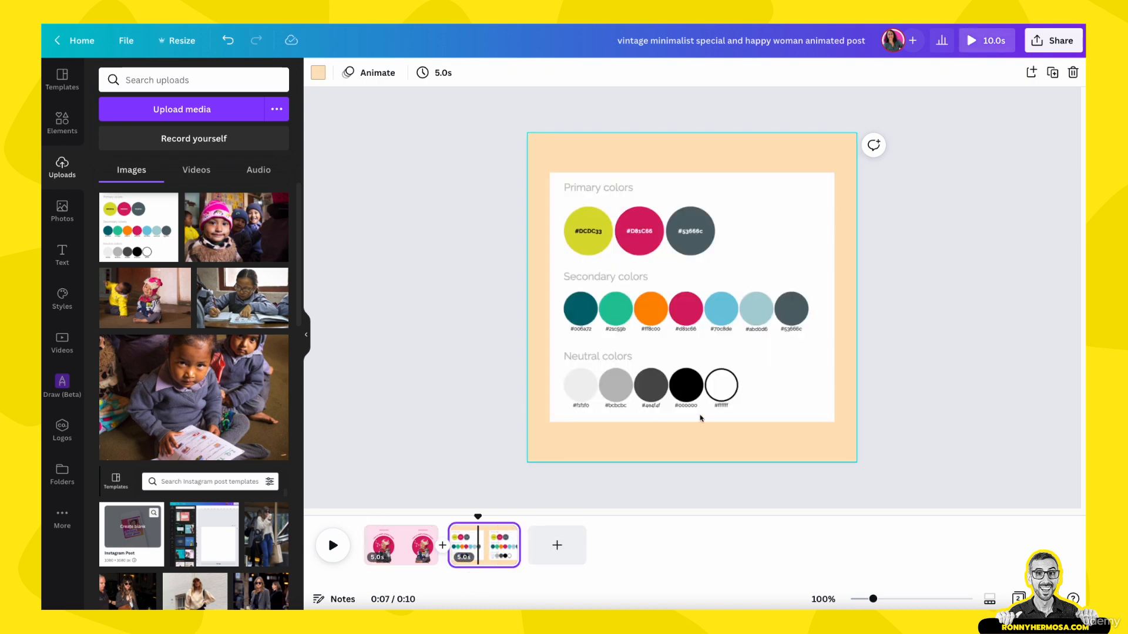
# - Play the child page from its start several times to check how the circle, hearts and curved text animate
pyautogui.click(404, 544)
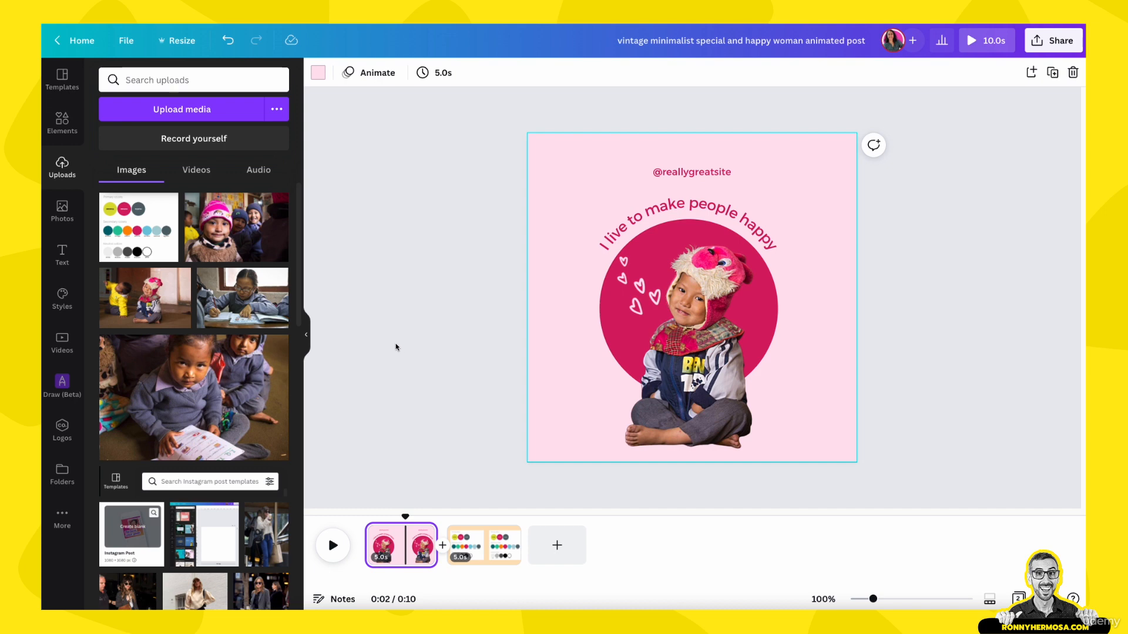
pyautogui.moveTo(405, 517); pyautogui.dragTo(365, 517)
pyautogui.press('space')
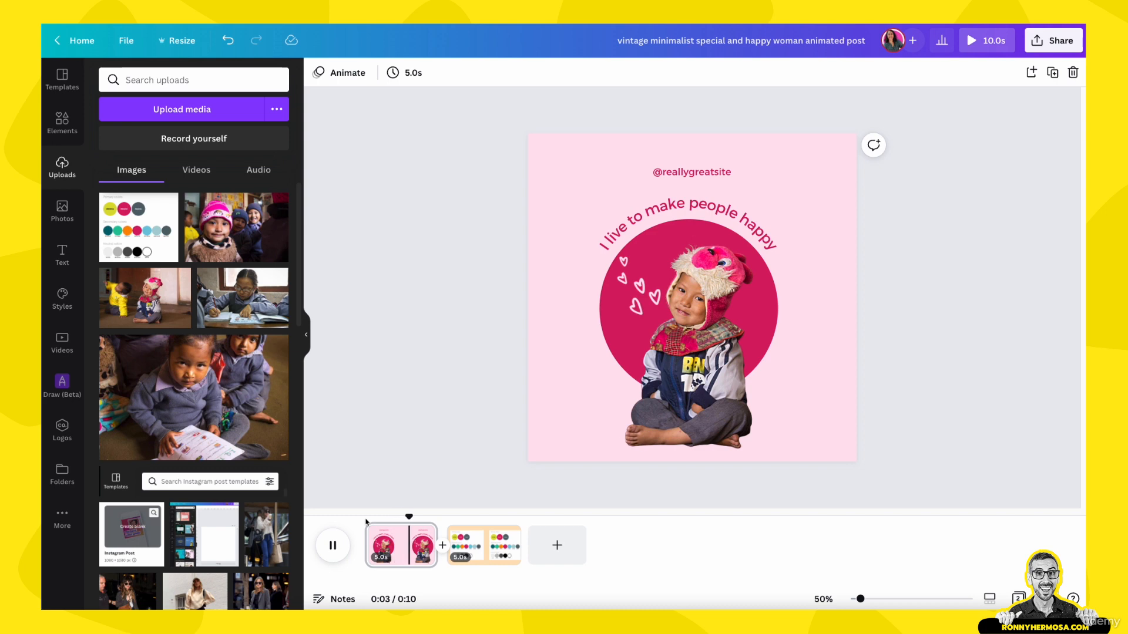
pyautogui.moveTo(415, 517); pyautogui.dragTo(365, 517)
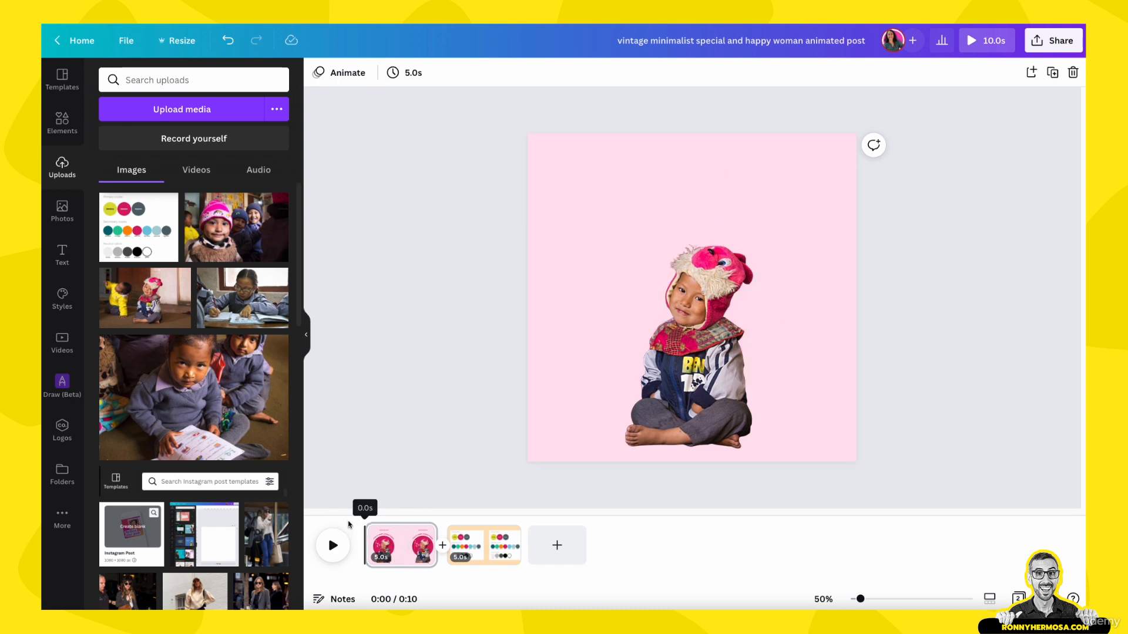
pyautogui.press('space')
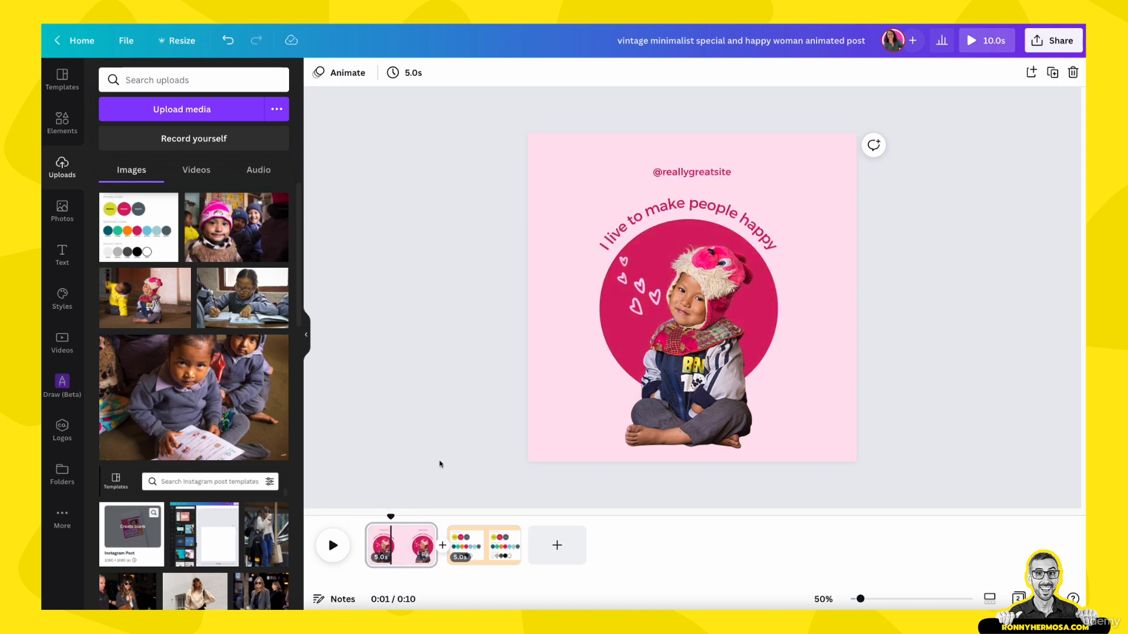
pyautogui.click(612, 354)
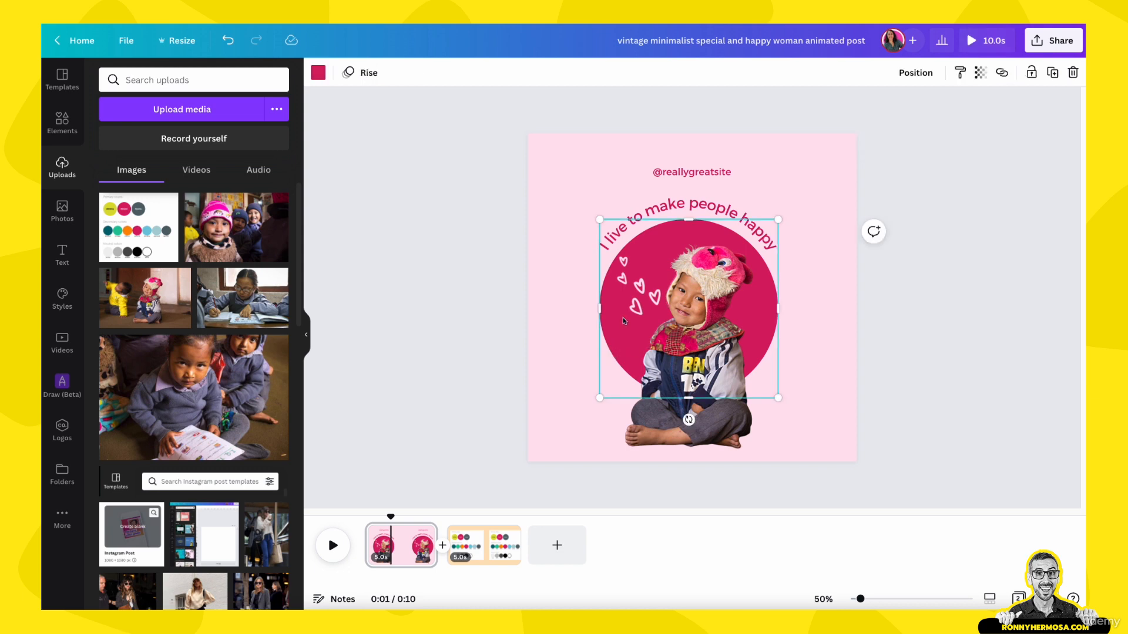
pyautogui.click(634, 286)
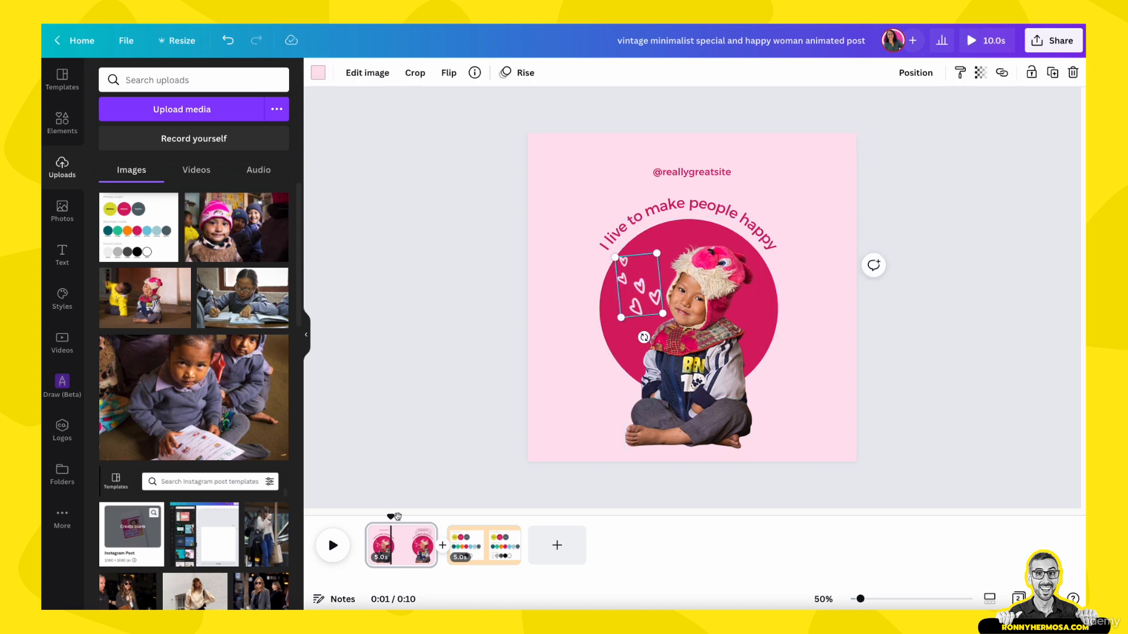
pyautogui.moveTo(391, 518); pyautogui.dragTo(343, 524)
pyautogui.press('space')
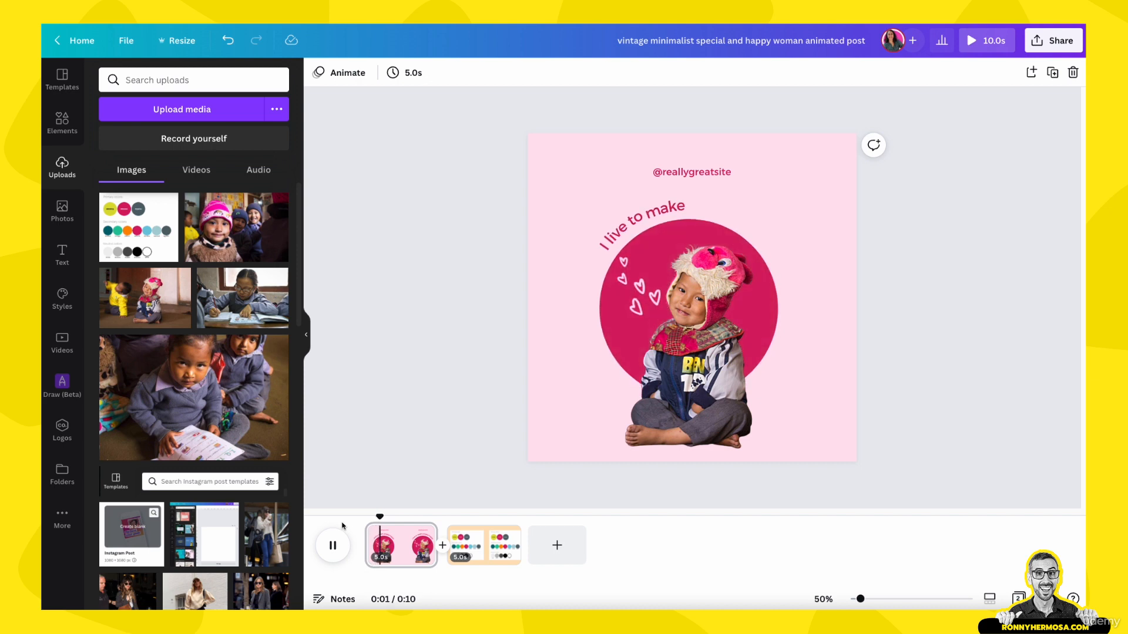
pyautogui.press('space')
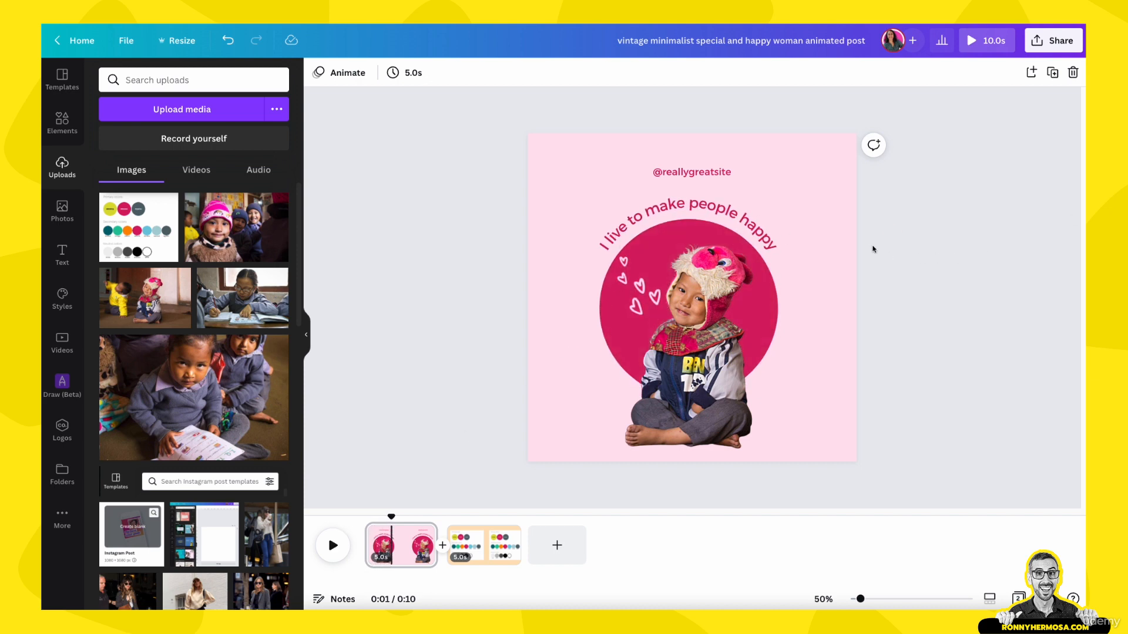
# - Replace the curved text above the circle with "Fair Trade provides better education"
pyautogui.click(741, 209)
pyautogui.click(740, 208)
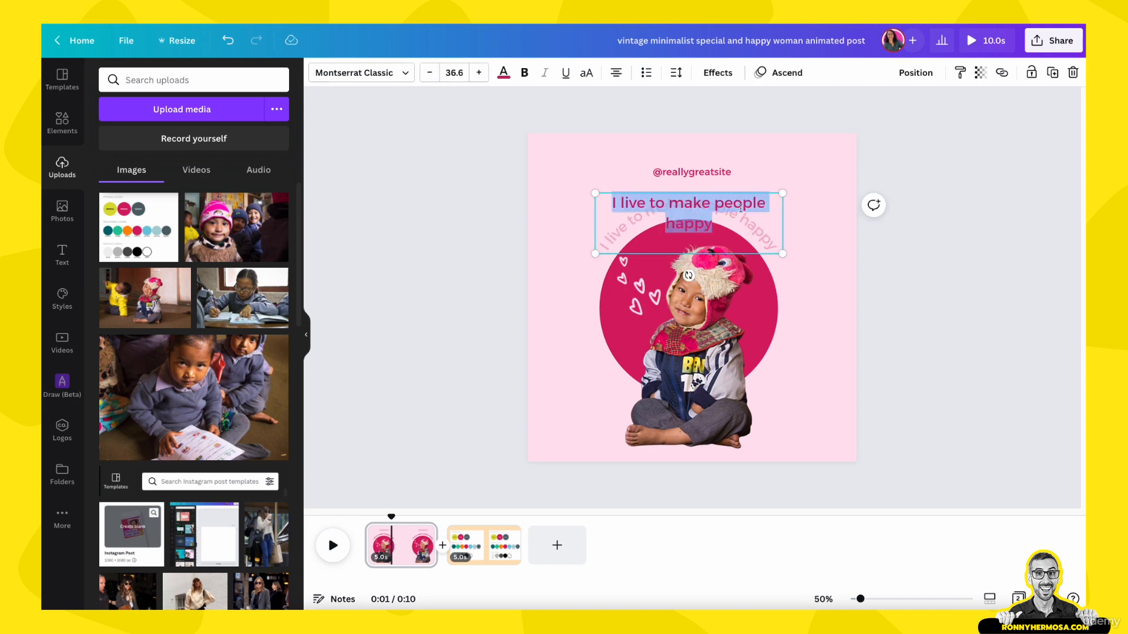
pyautogui.write('Fair T')
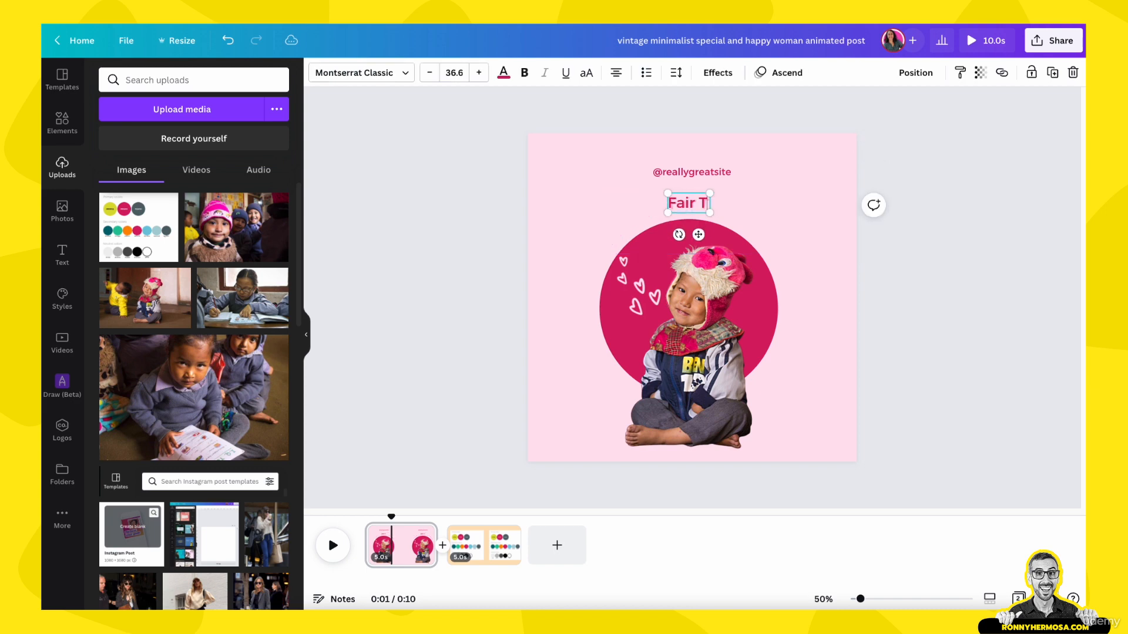
pyautogui.write('rade p')
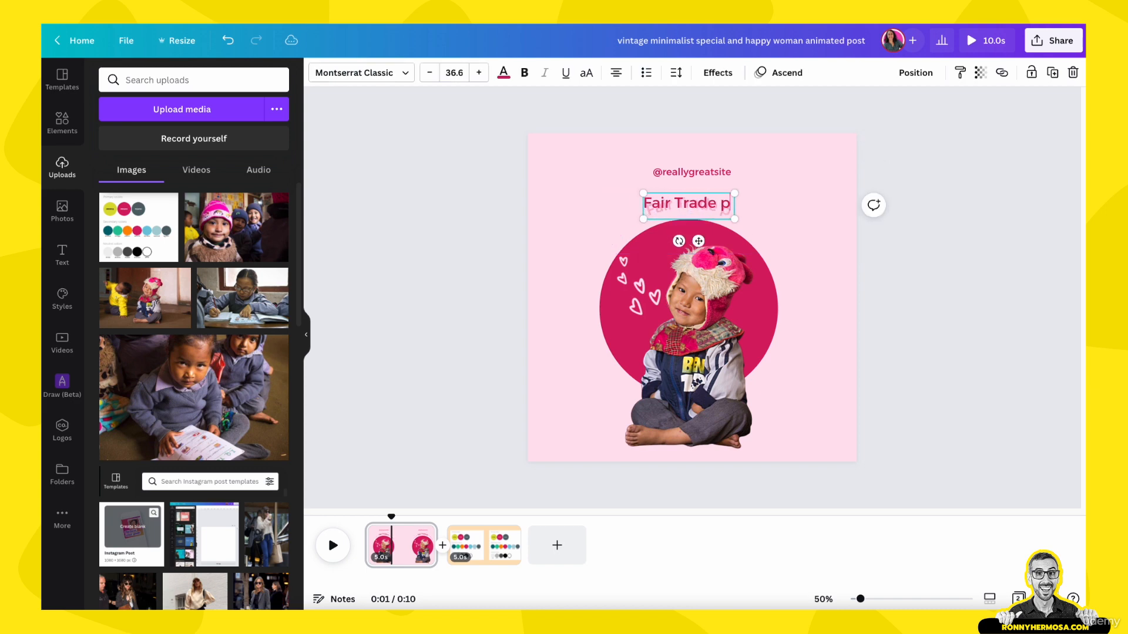
pyautogui.write('rovides better education')
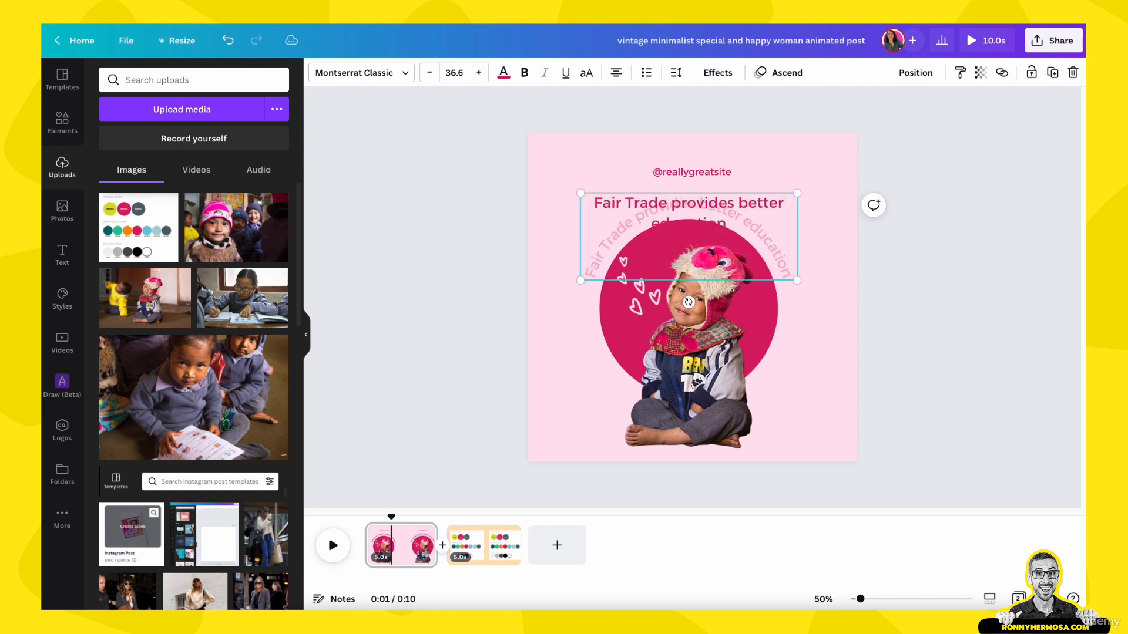
pyautogui.click(810, 355)
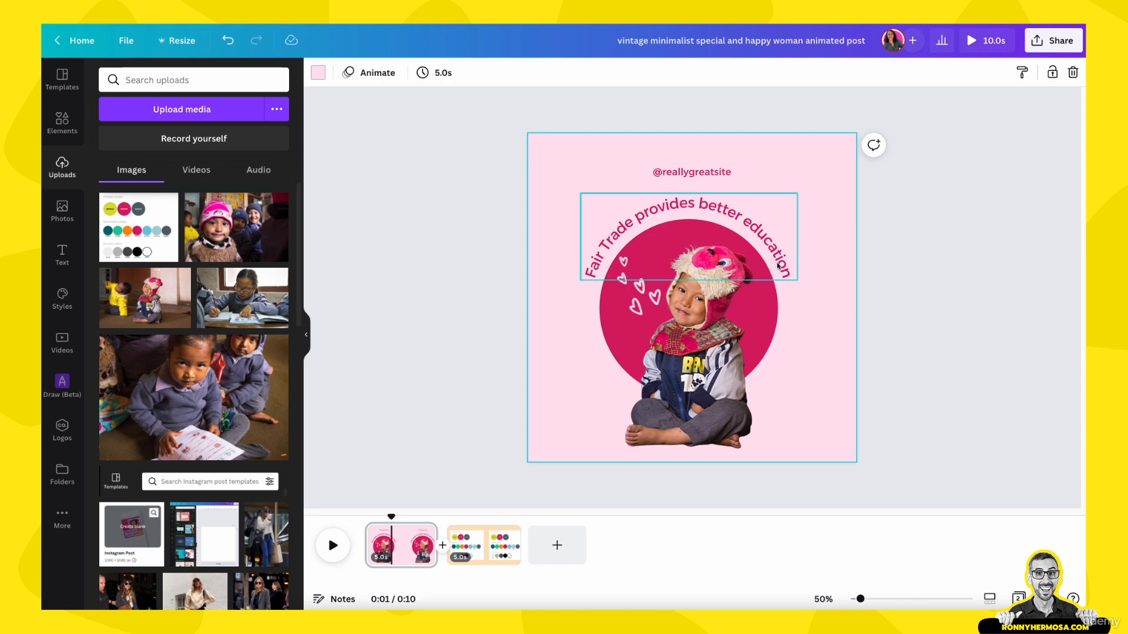
pyautogui.moveTo(686, 176); pyautogui.dragTo(685, 169)
pyautogui.click(381, 229)
pyautogui.moveTo(391, 206); pyautogui.dragTo(872, 464)
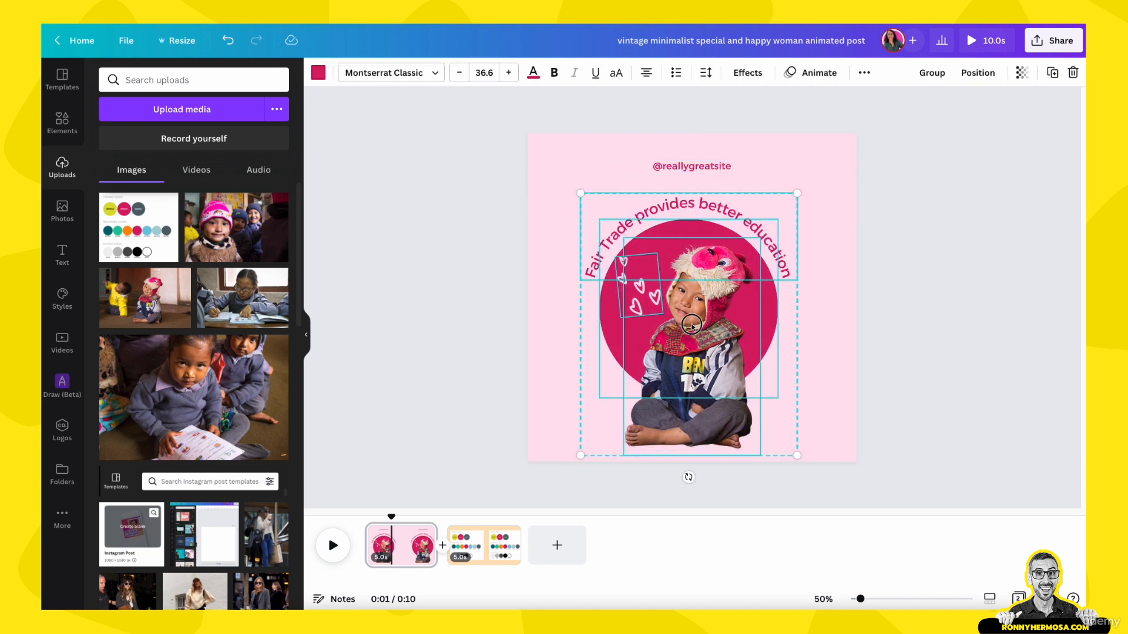
pyautogui.moveTo(686, 321); pyautogui.dragTo(692, 326)
pyautogui.click(934, 285)
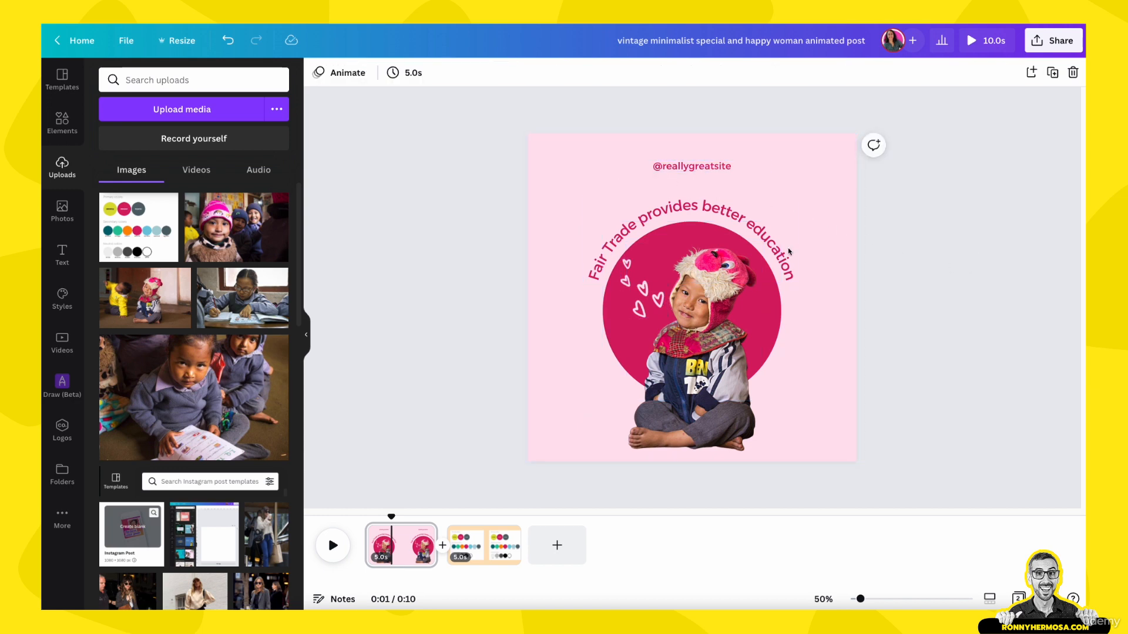
# - Change the font of the curved "Fair Trade provides better education" text to Raleway Heavy
pyautogui.click(657, 212)
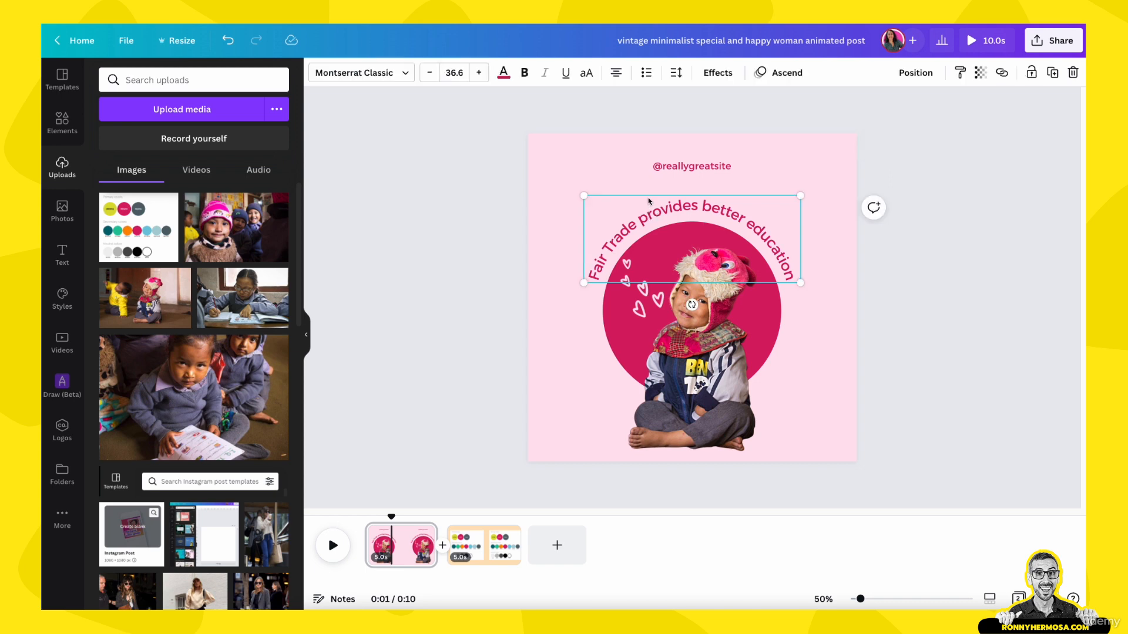
pyautogui.click(395, 73)
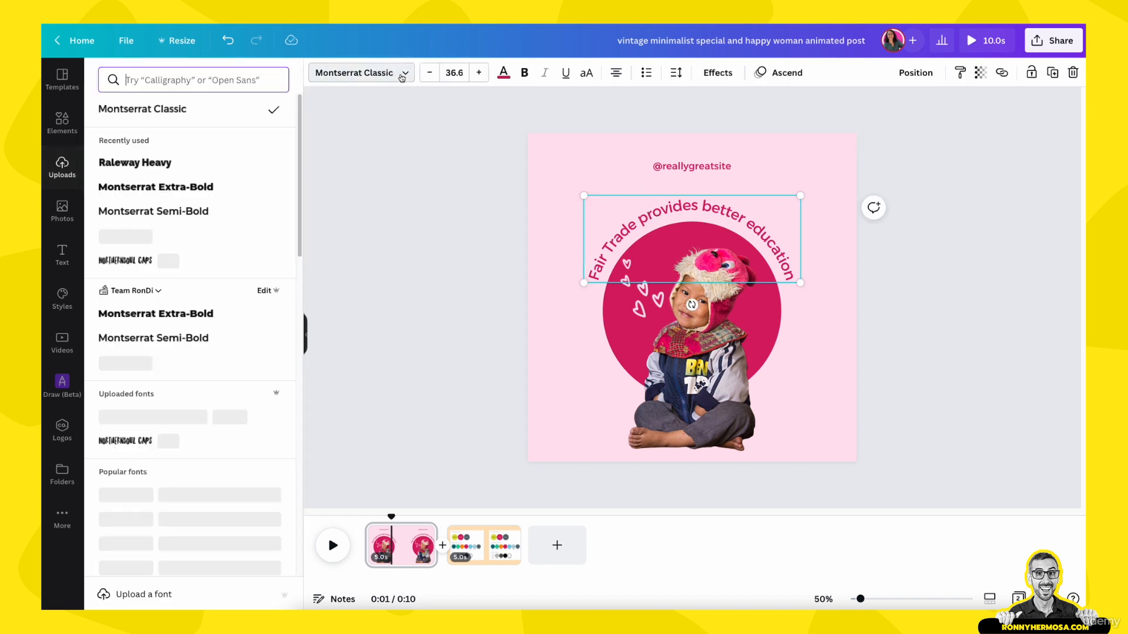
pyautogui.click(160, 166)
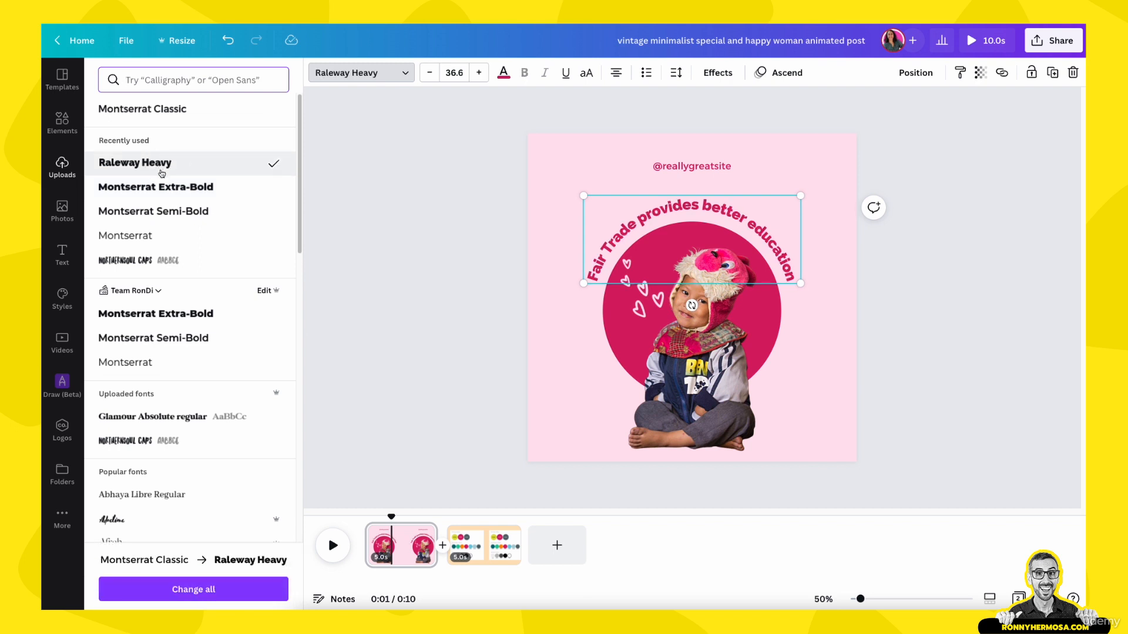
pyautogui.press('Escape')
pyautogui.press('Escape')
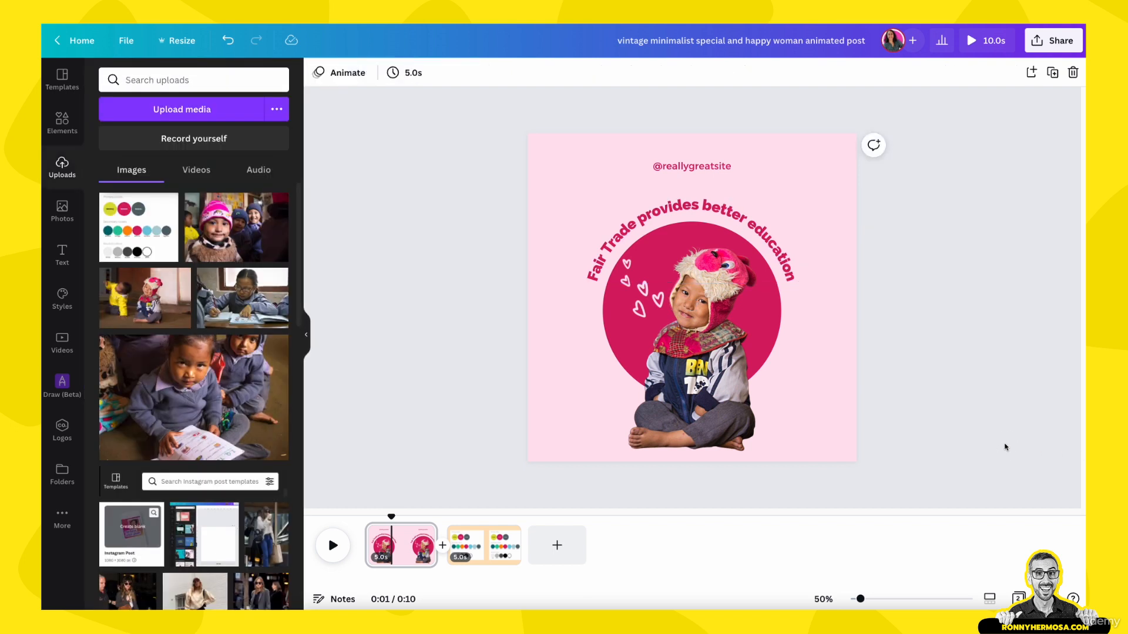
# - Play the child page from its start several times to see when the curved text has fully appeared
pyautogui.click(366, 520)
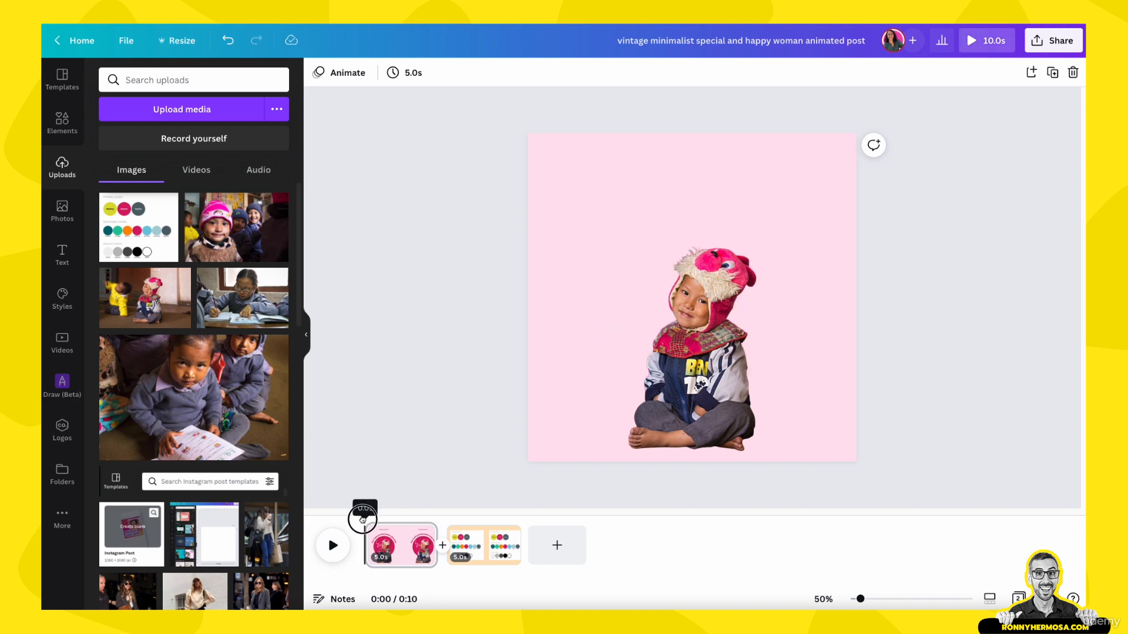
pyautogui.click(332, 547)
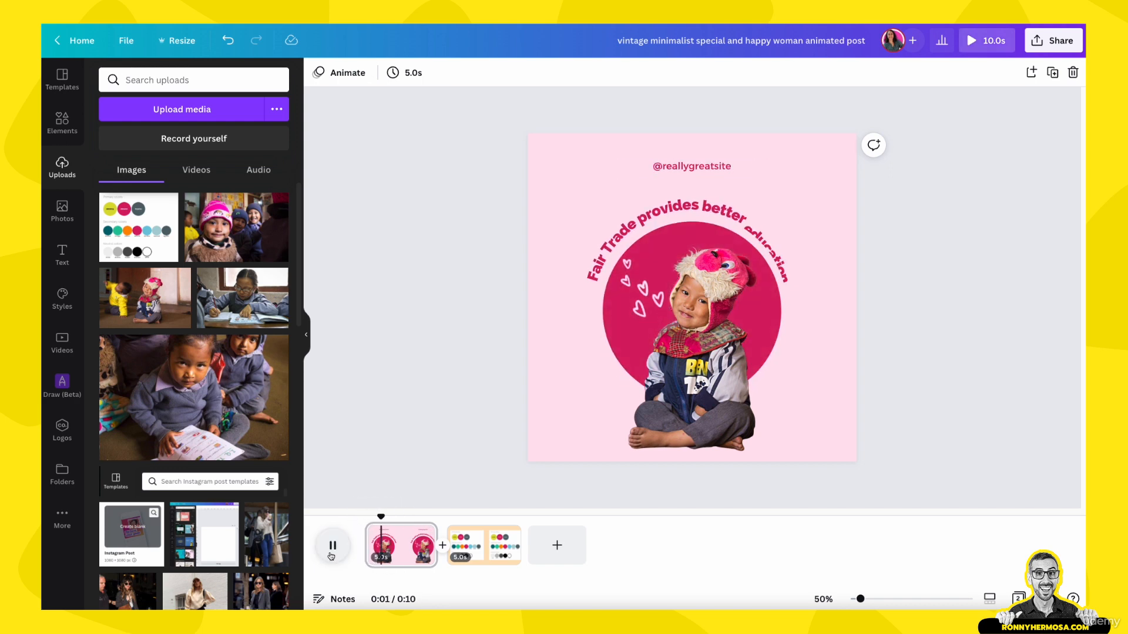
pyautogui.click(331, 555)
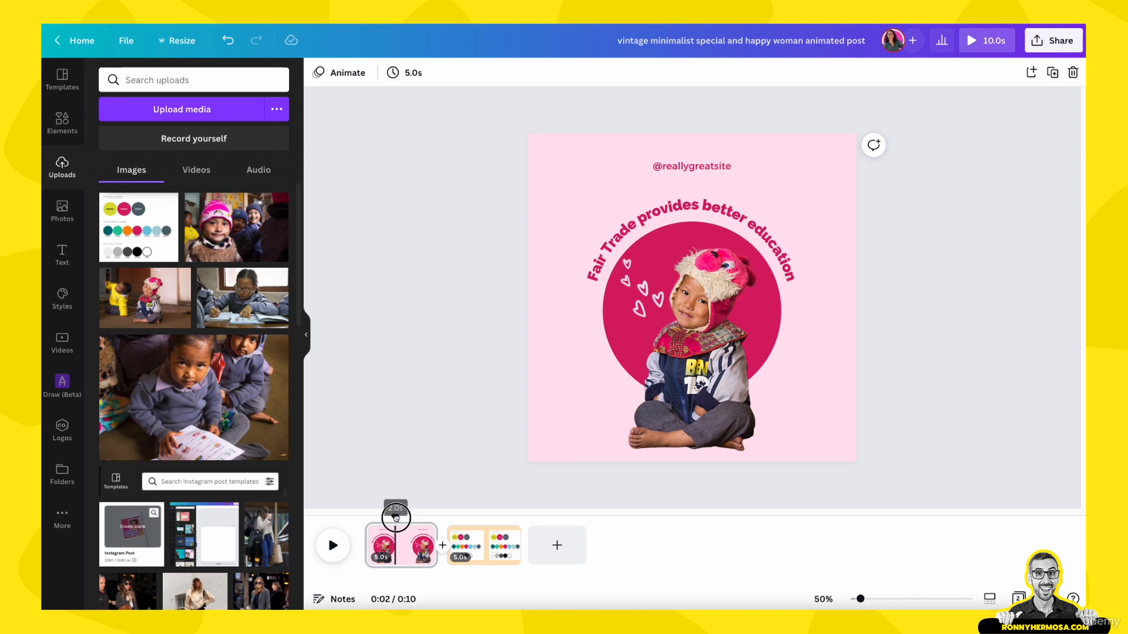
pyautogui.moveTo(396, 517); pyautogui.dragTo(364, 520)
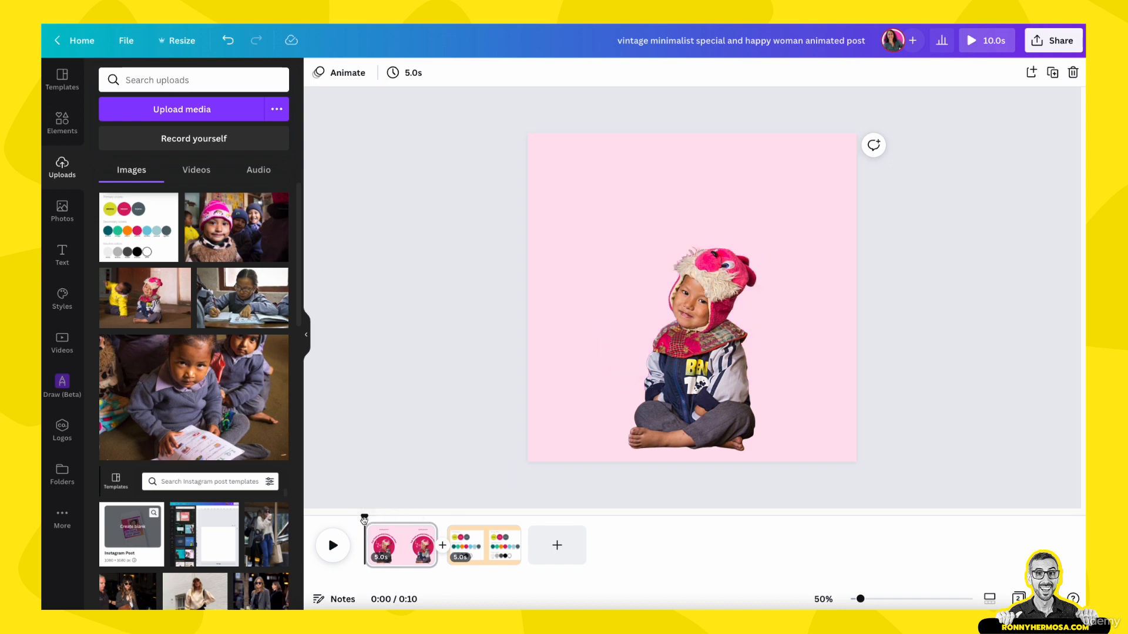
pyautogui.press('space')
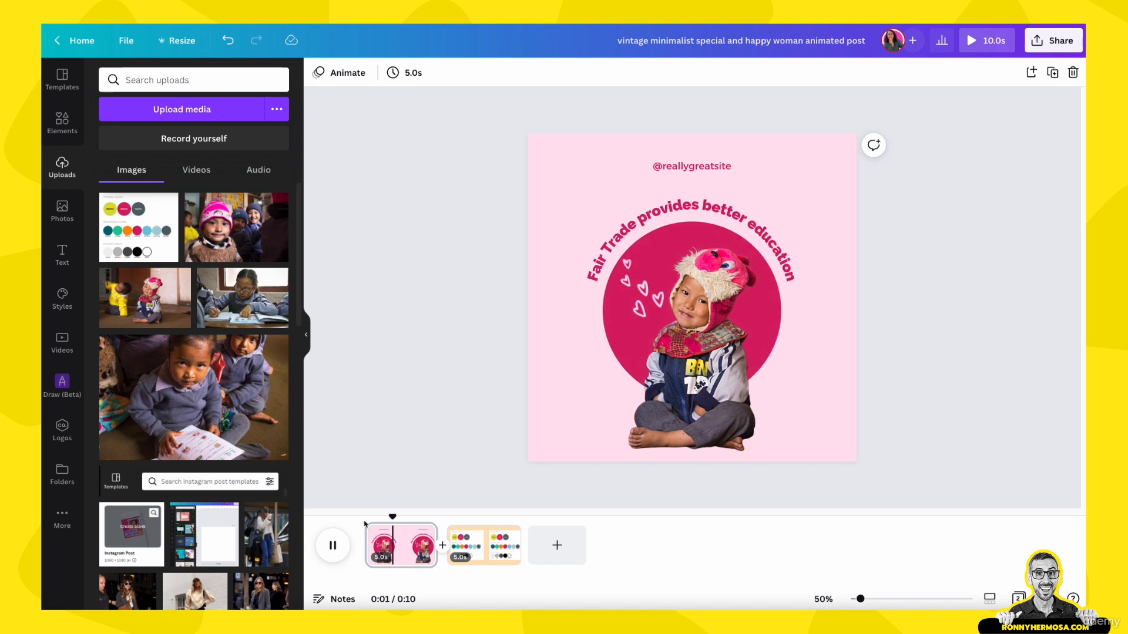
pyautogui.press('space')
pyautogui.moveTo(407, 517); pyautogui.dragTo(365, 519)
pyautogui.press('space')
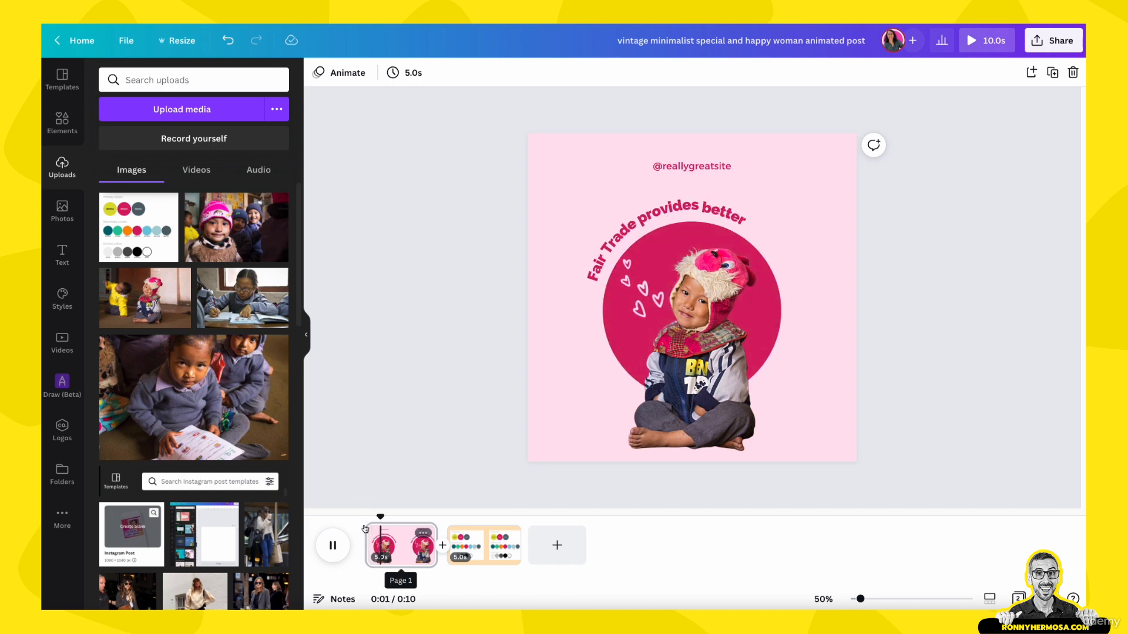
pyautogui.press('space')
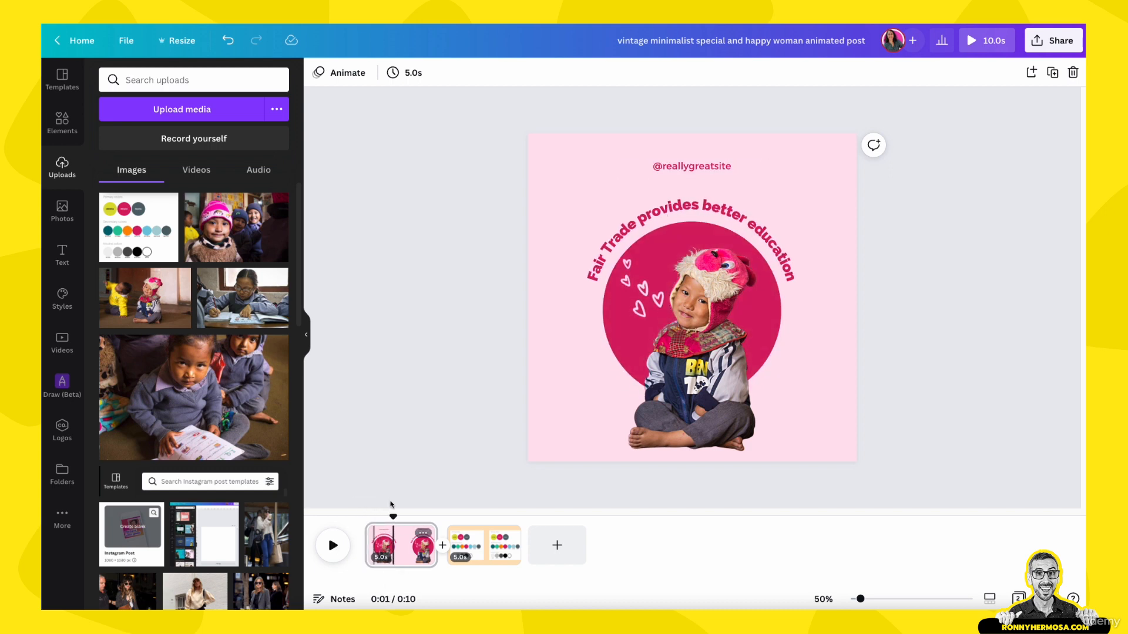
# - Try splitting the child page at 1.9 seconds, play the first part, and undo the split
pyautogui.rightClick(395, 537)
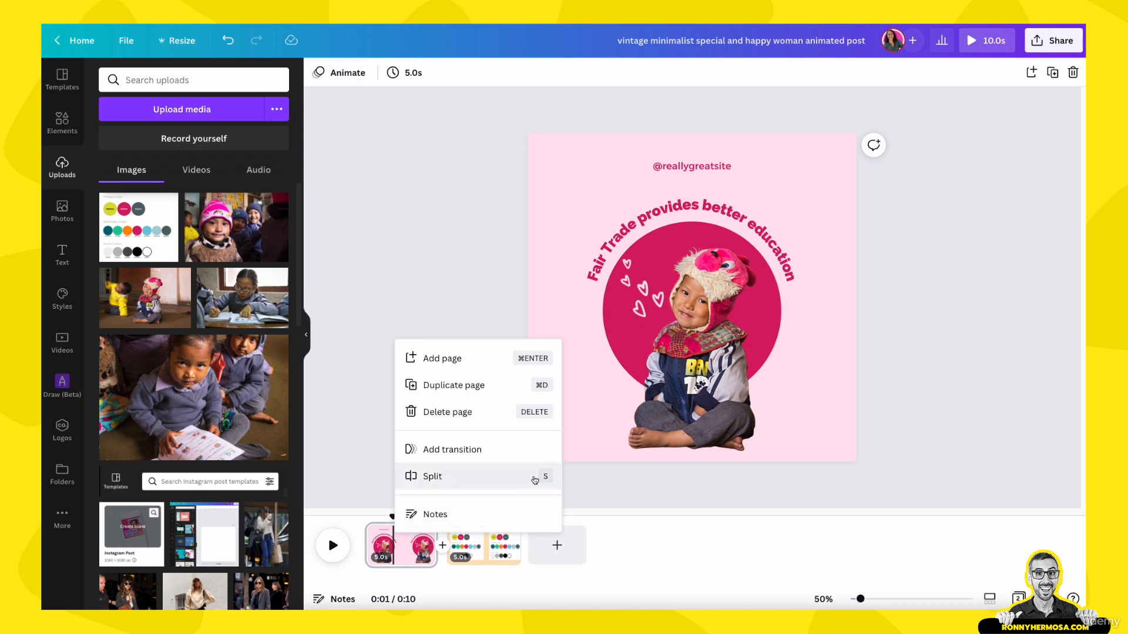
pyautogui.press('s')
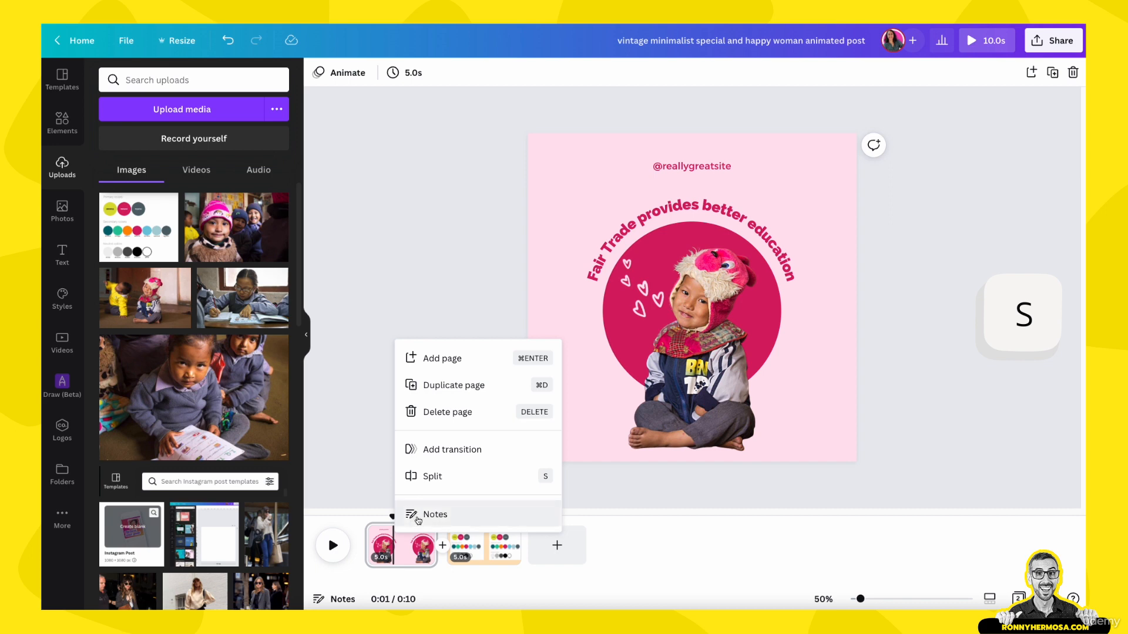
pyautogui.click(448, 476)
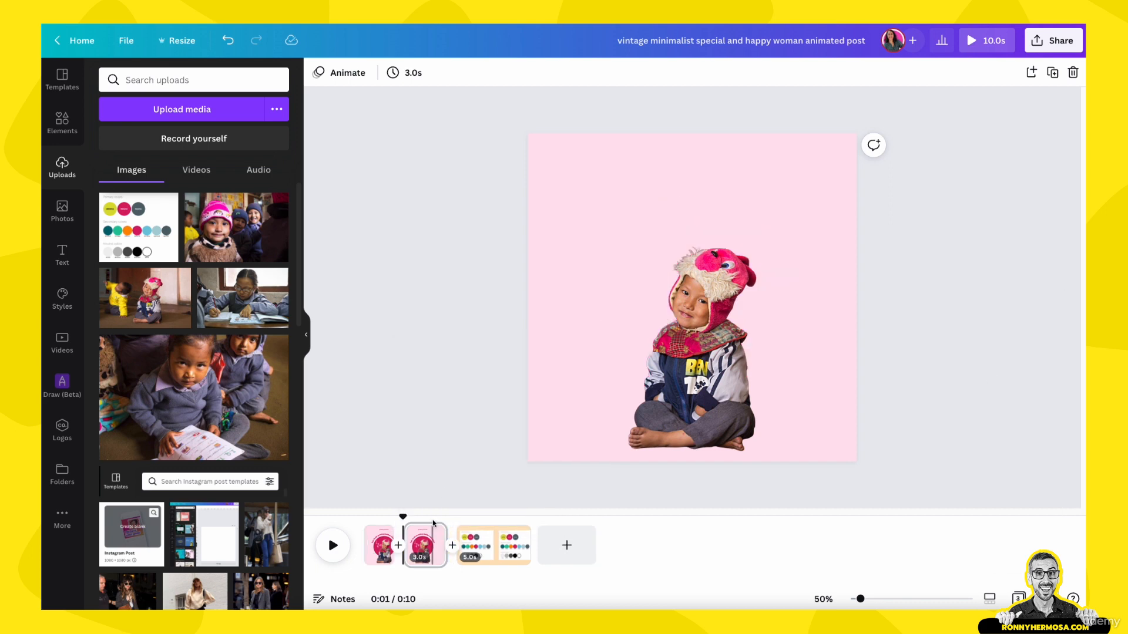
pyautogui.moveTo(403, 516); pyautogui.dragTo(357, 523)
pyautogui.press('space')
pyautogui.press('space')
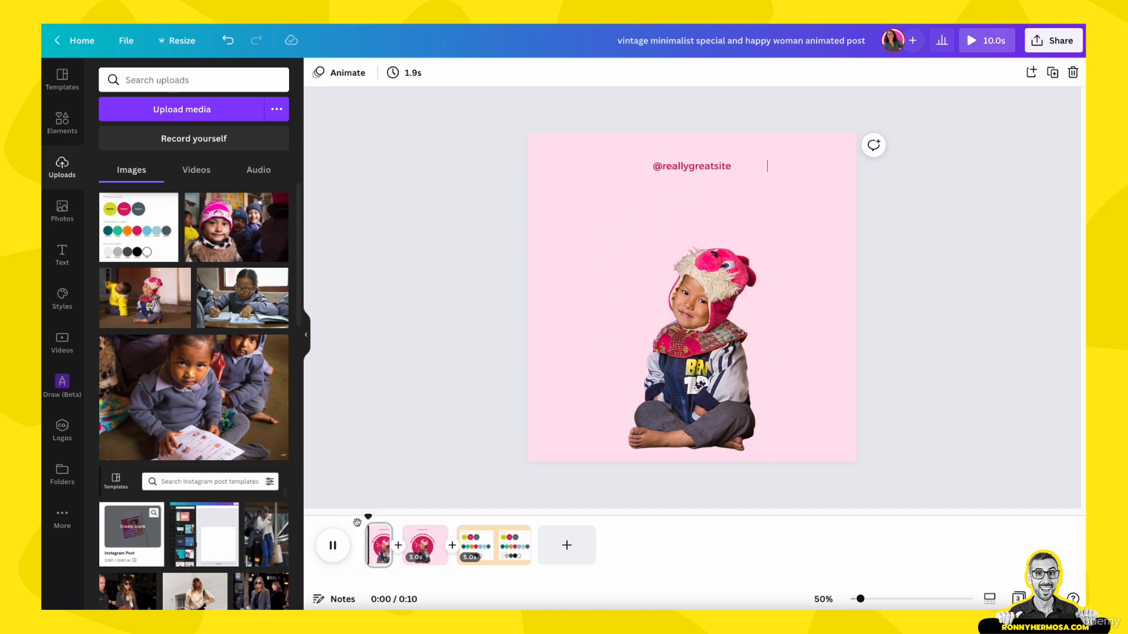
pyautogui.press('space')
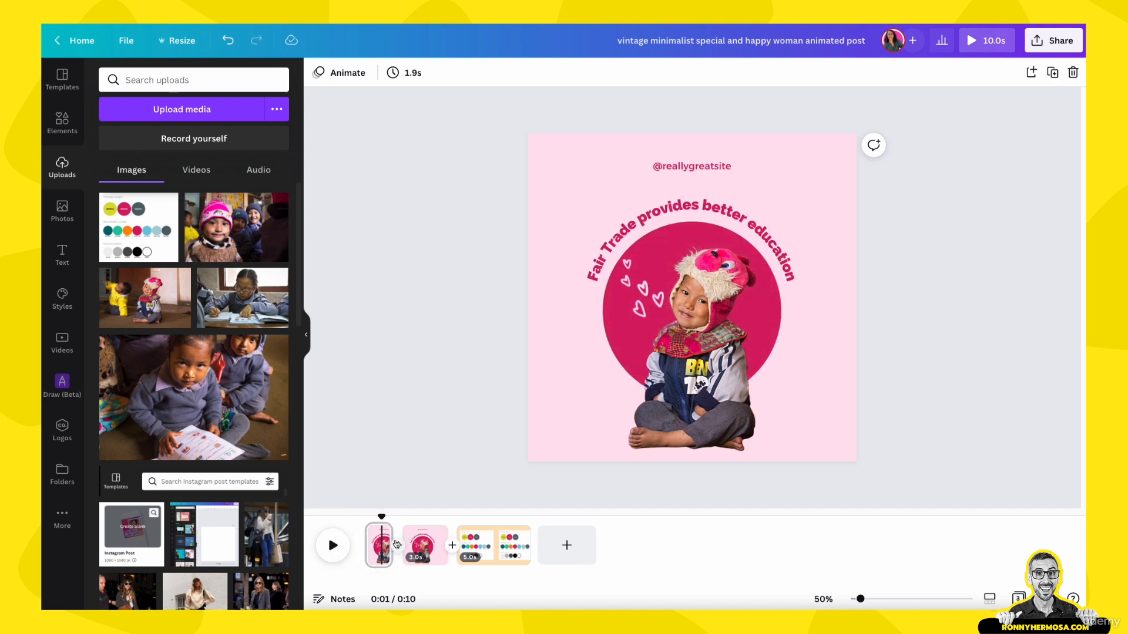
pyautogui.hotkey('ctrl', 'z')
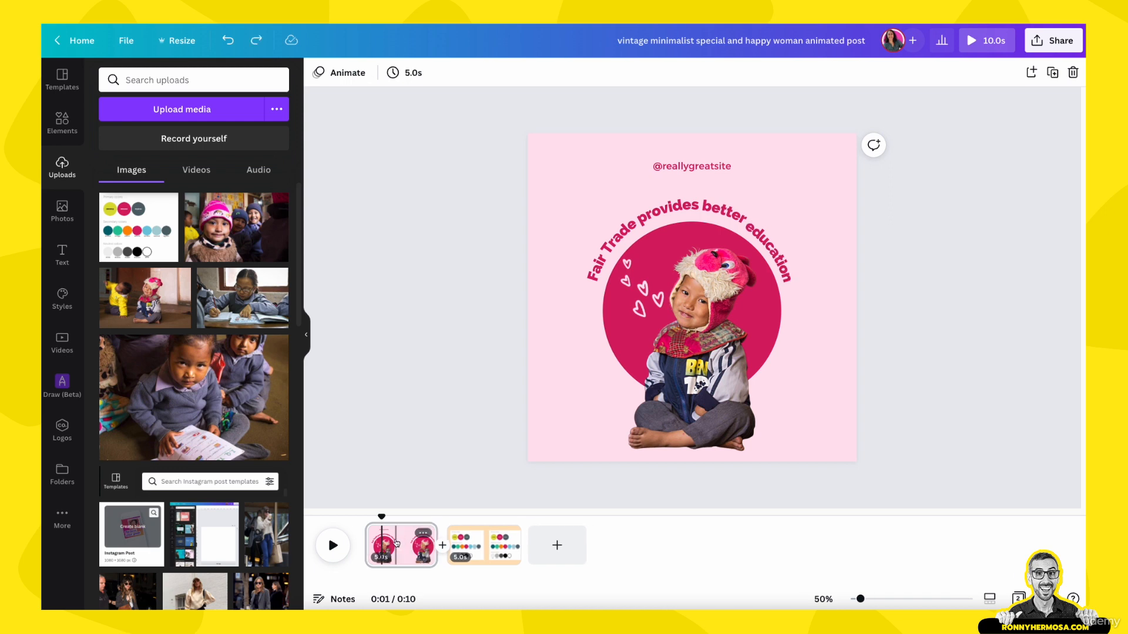
# - Split the child page into two pages at 2.0 seconds, after the curved text has fully appeared
pyautogui.moveTo(383, 516); pyautogui.dragTo(396, 516)
pyautogui.rightClick(395, 526)
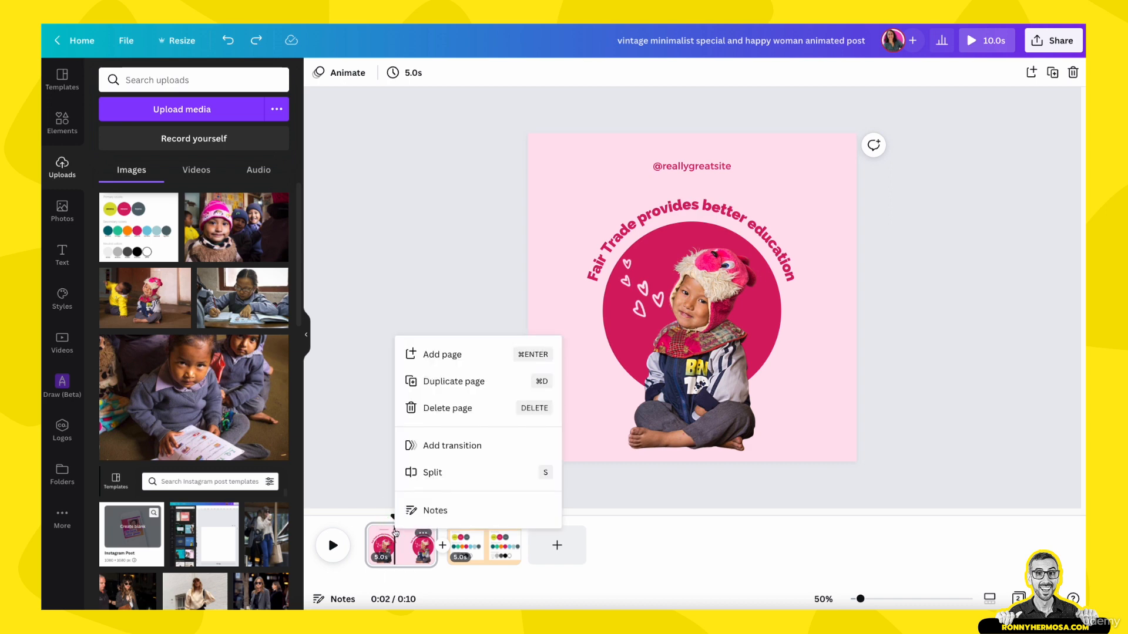
pyautogui.click(432, 475)
# - Play the two split child pages from the start to check how the animation runs across the cut
pyautogui.moveTo(403, 516); pyautogui.dragTo(356, 536)
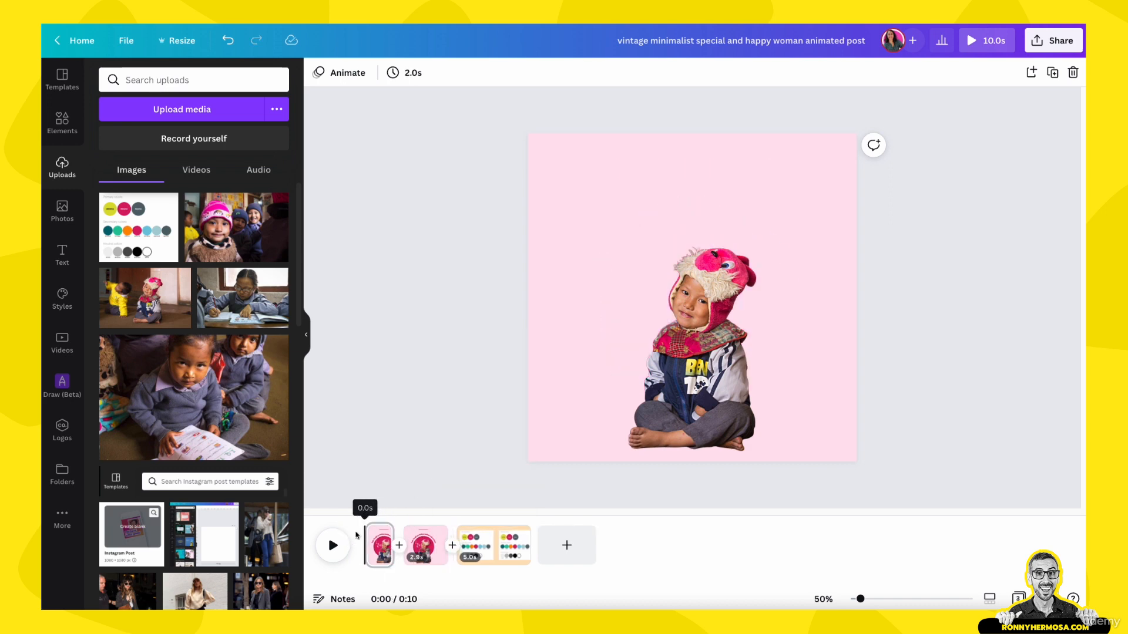
pyautogui.press('space')
pyautogui.press('space')
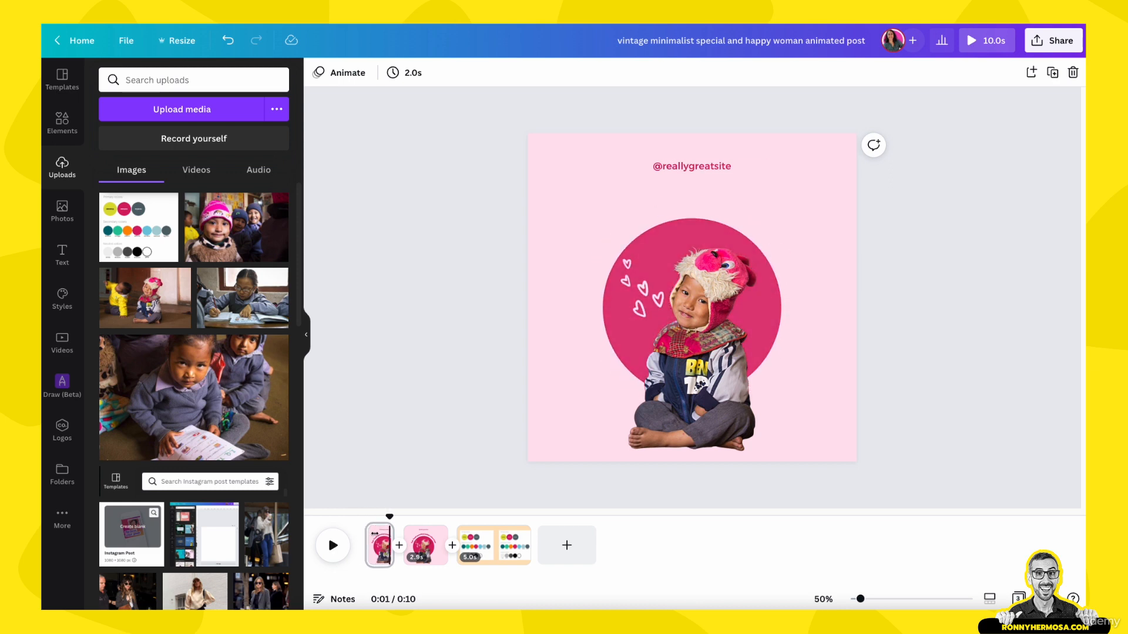
pyautogui.moveTo(390, 518); pyautogui.dragTo(359, 528)
pyautogui.press('space')
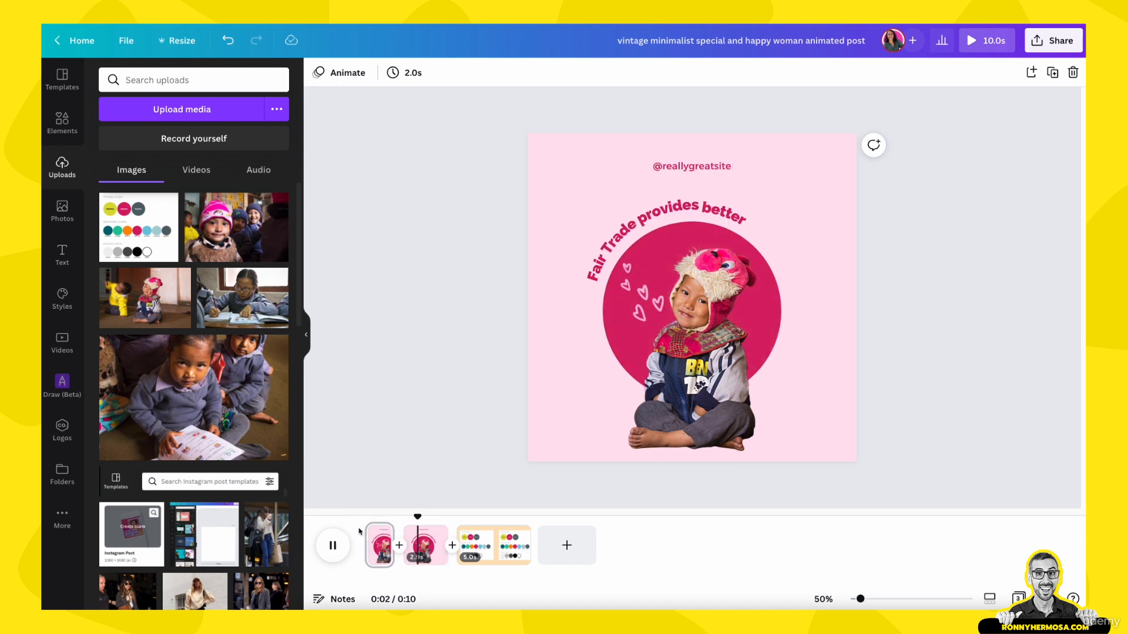
pyautogui.moveTo(435, 515); pyautogui.dragTo(389, 512)
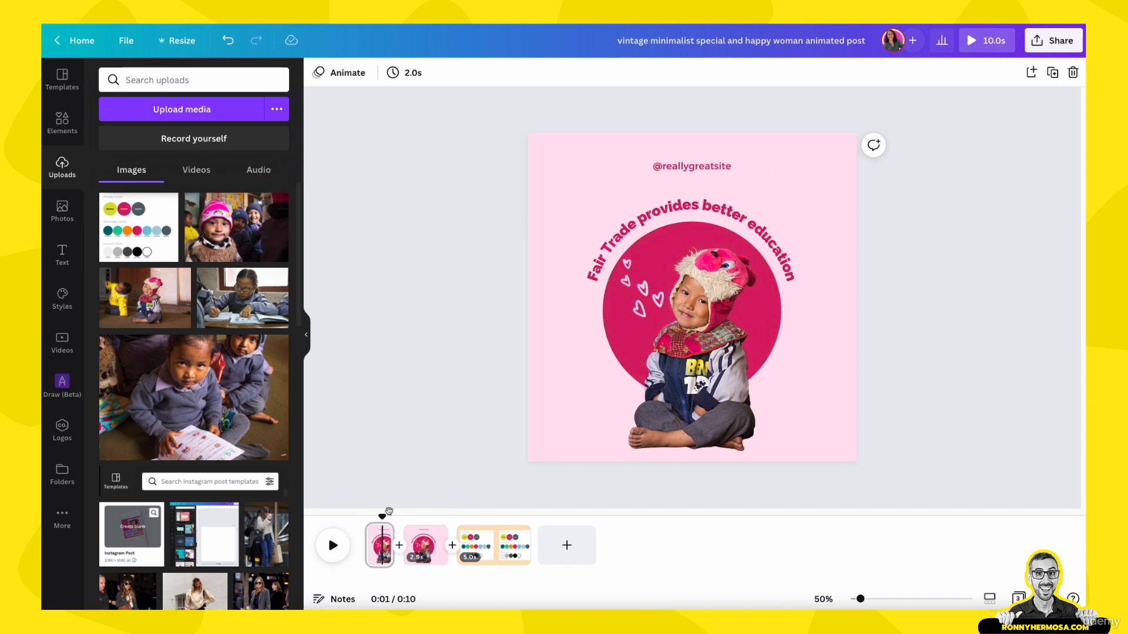
pyautogui.click(725, 166)
pyautogui.press('Delete')
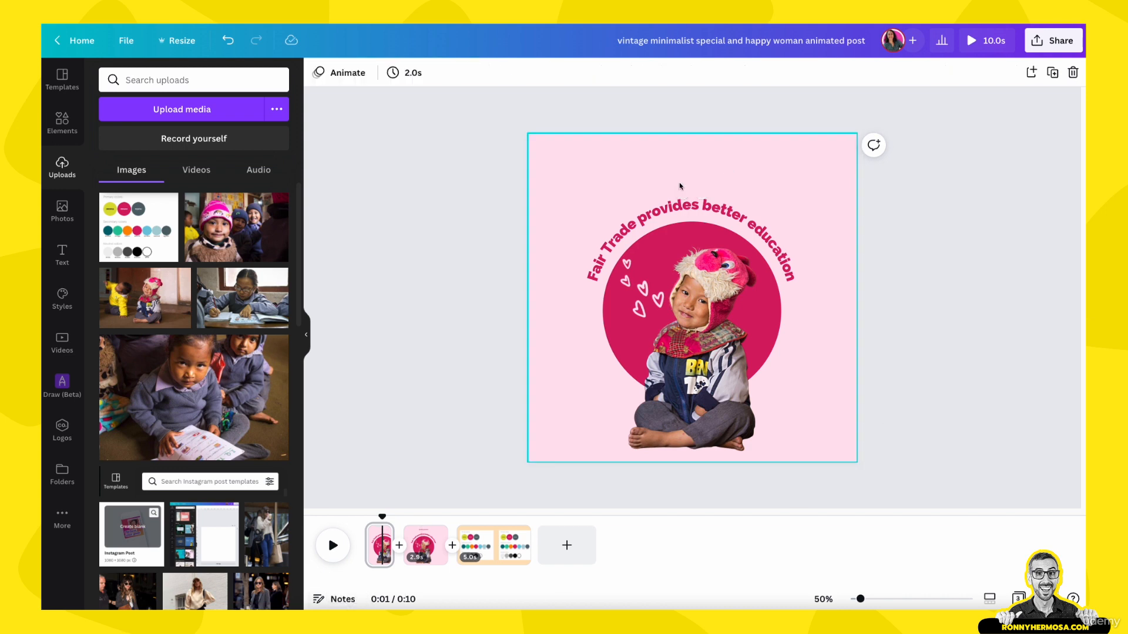
pyautogui.click(680, 204)
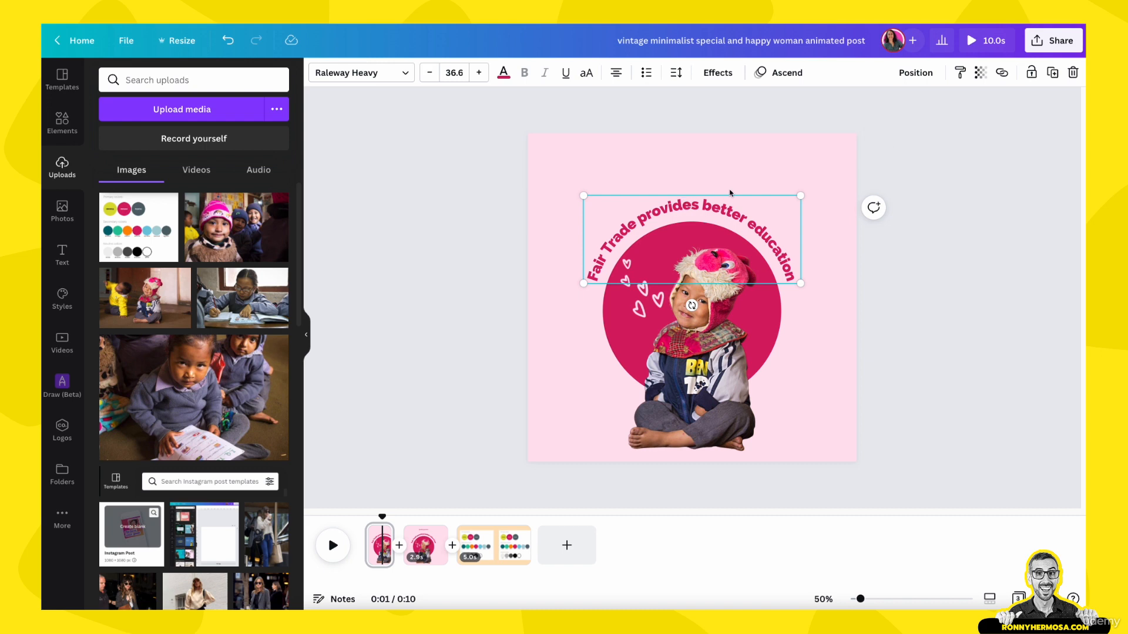
pyautogui.hotkey('shift', 'Up')
pyautogui.hotkey('shift', 'Up')
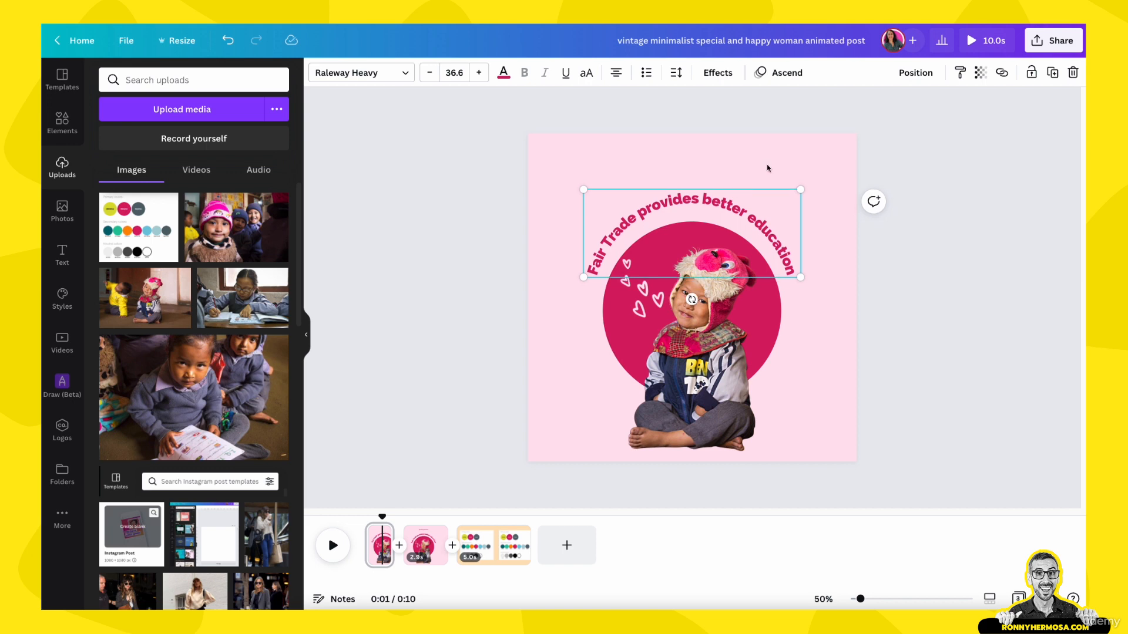
# - Move the curved text on the second page slightly up to match its position on the first page
pyautogui.click(426, 543)
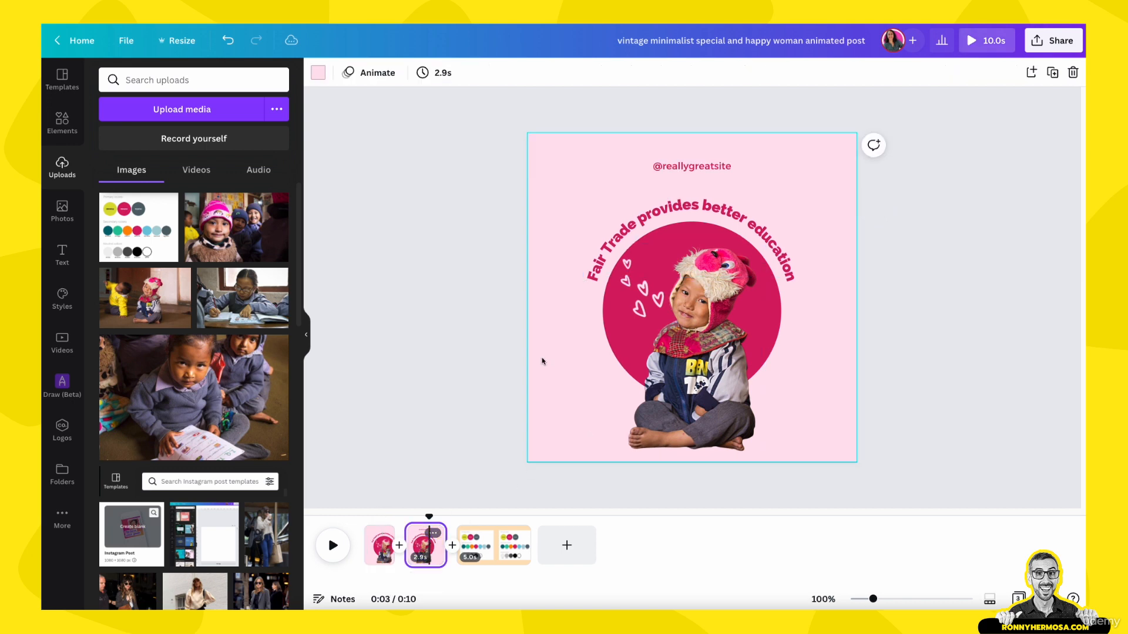
pyautogui.click(663, 205)
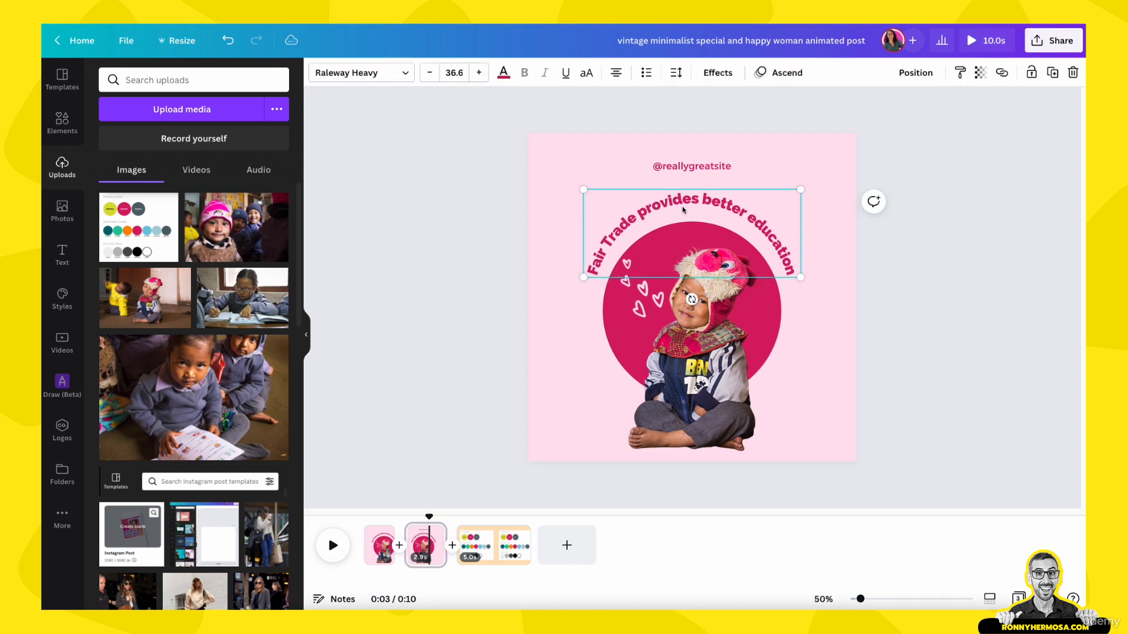
pyautogui.click(374, 531)
pyautogui.click(421, 542)
# - Replace the circle and hearts on the second page with copies of those from the first page
pyautogui.moveTo(490, 326); pyautogui.dragTo(637, 289)
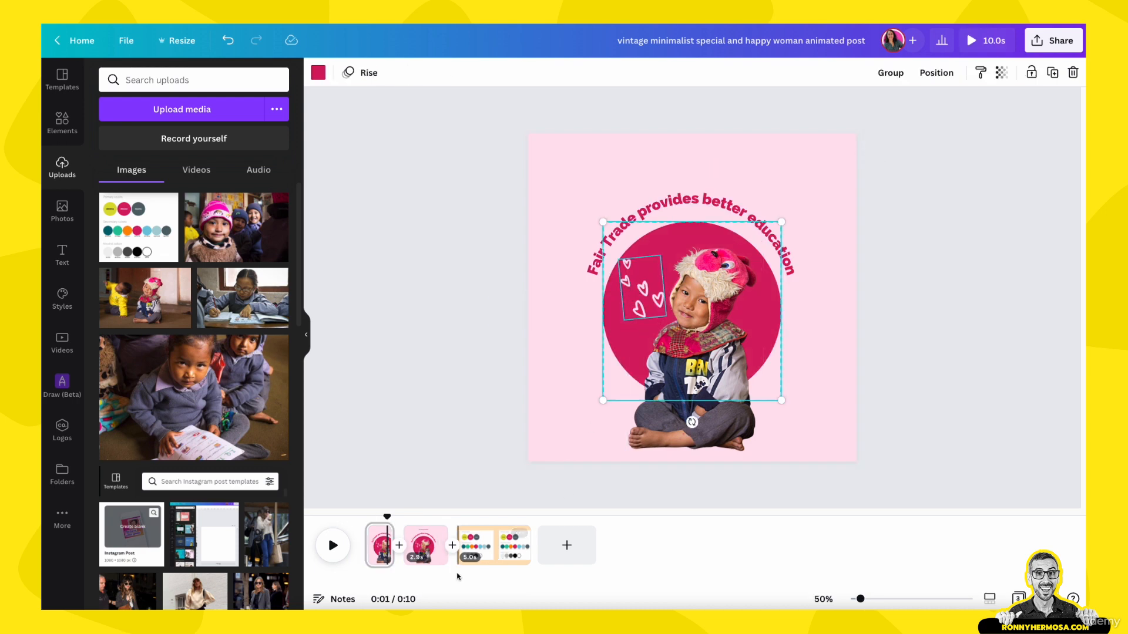
pyautogui.click(428, 546)
pyautogui.click(638, 298)
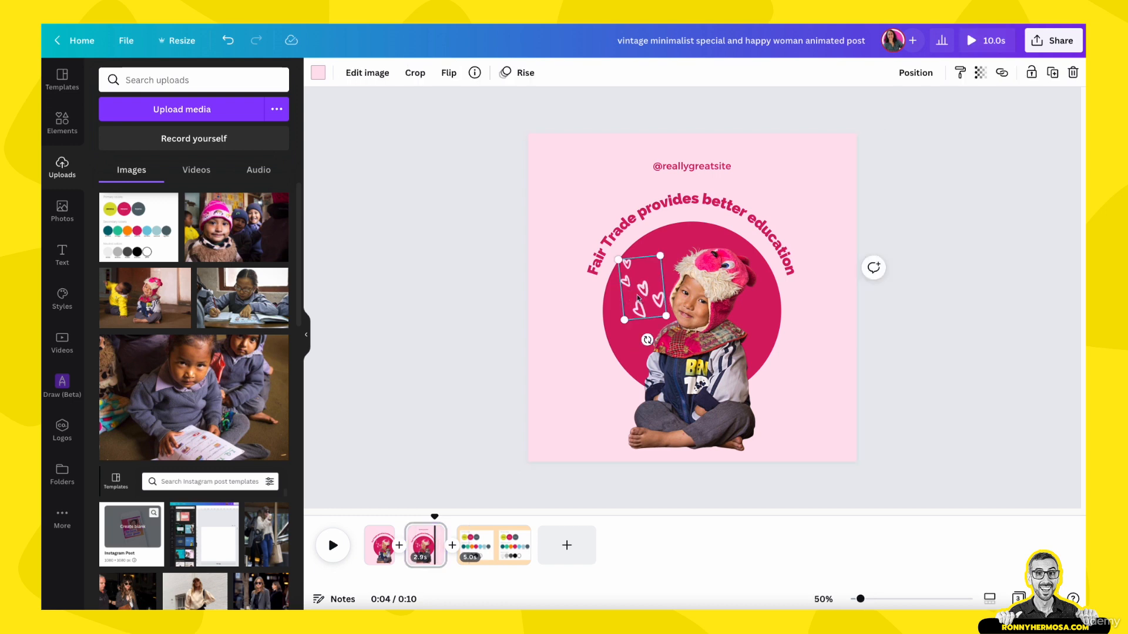
pyautogui.press('Delete')
pyautogui.click(612, 309)
pyautogui.press('Delete')
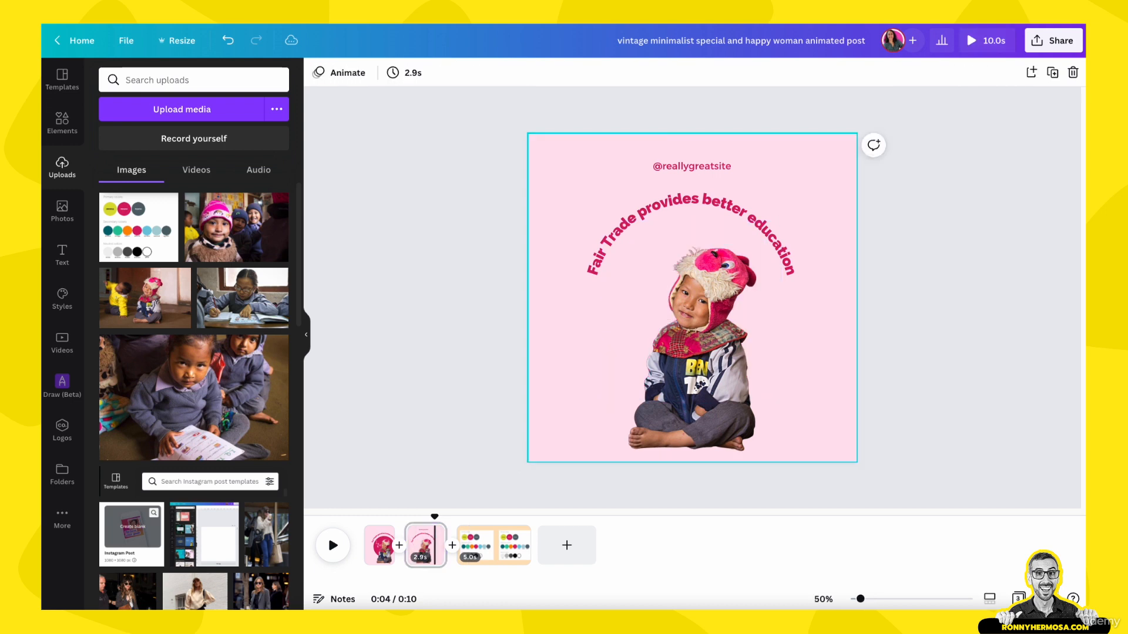
pyautogui.hotkey('ctrl', 'z')
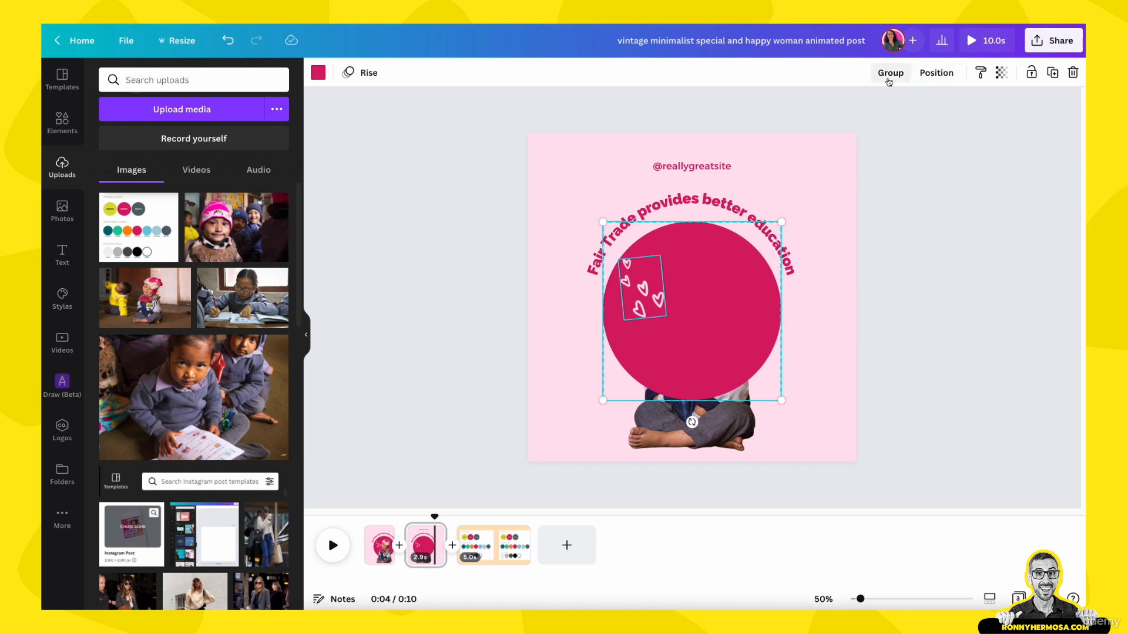
# - Bring the child cutout on the second page forward, in front of the pasted circle and hearts
pyautogui.click(730, 457)
pyautogui.click(915, 72)
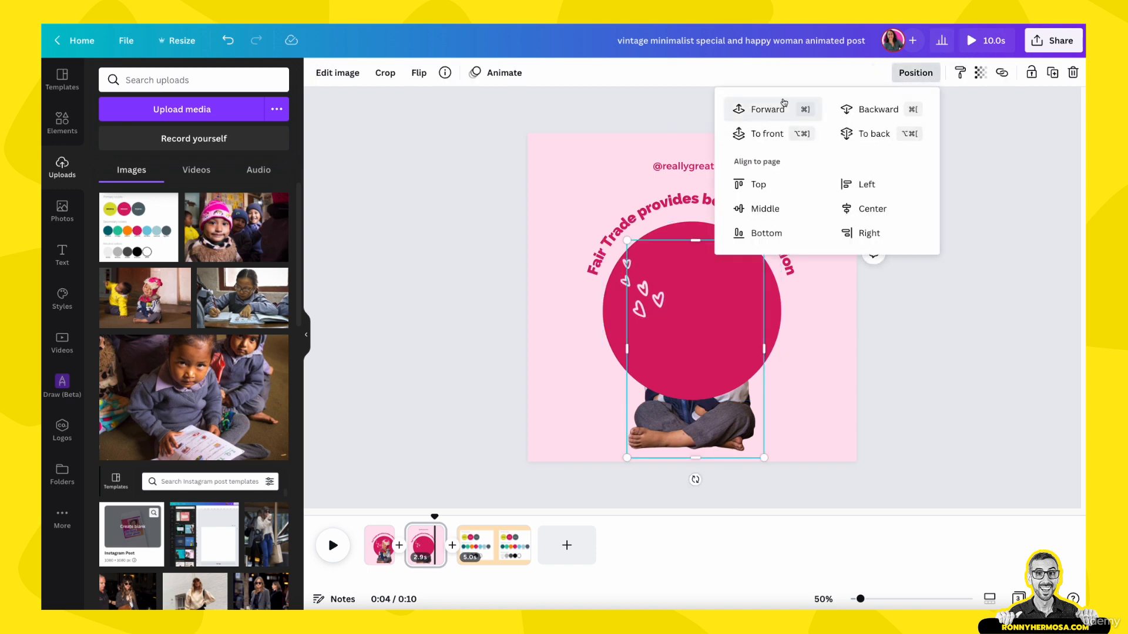
pyautogui.click(766, 111)
pyautogui.click(955, 419)
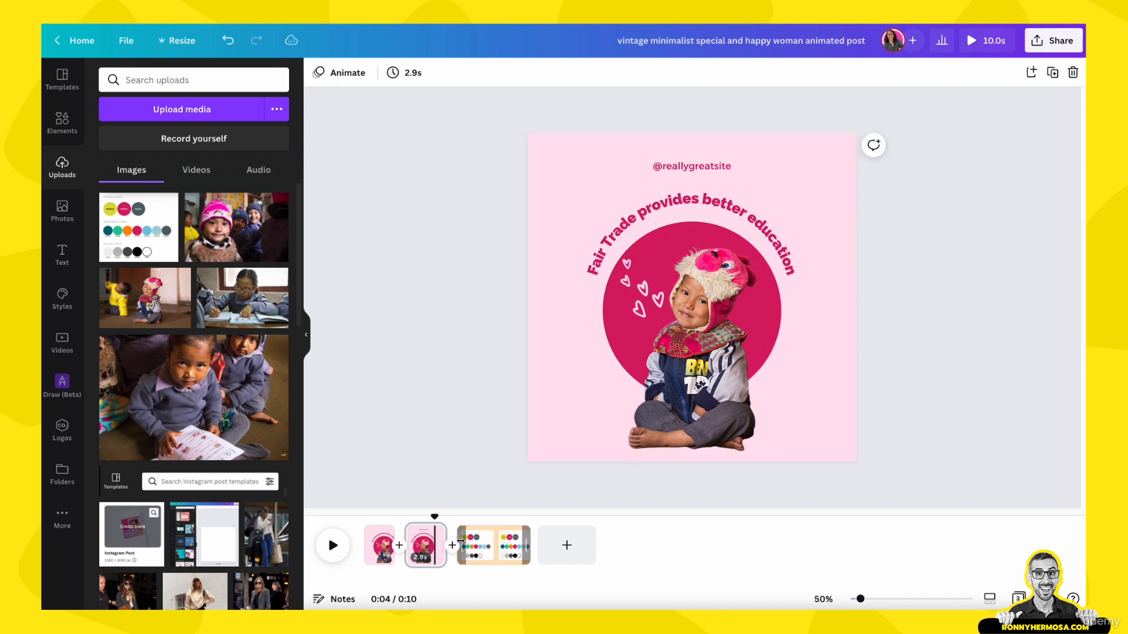
# - Play the post from the first page to check the transition between the two child pages
pyautogui.moveTo(436, 517); pyautogui.dragTo(369, 522)
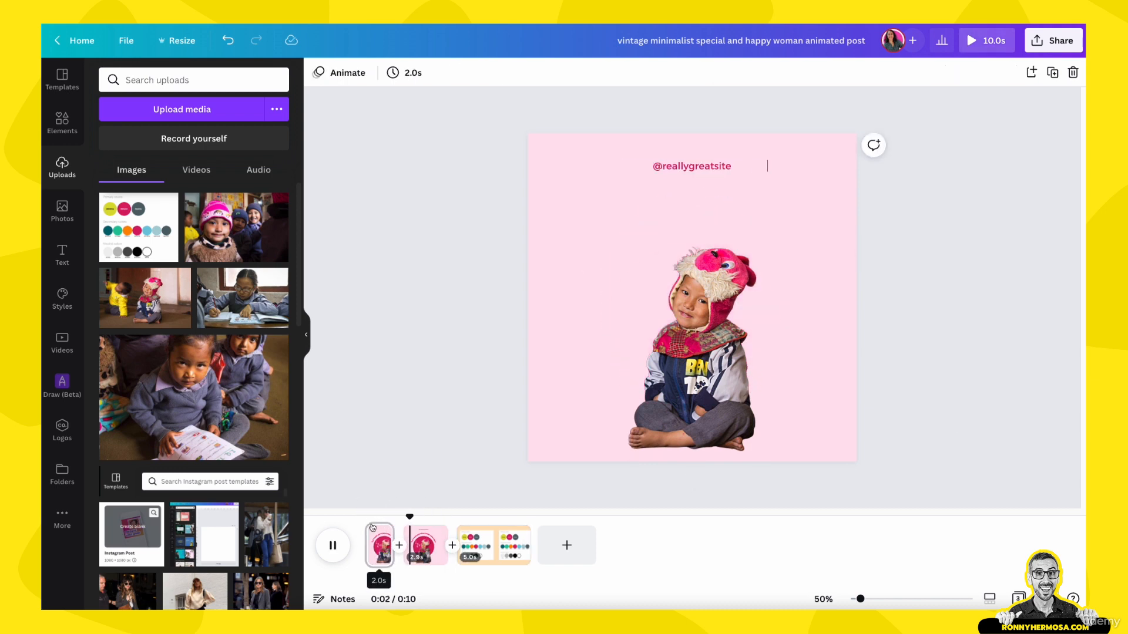
pyautogui.press('space')
pyautogui.moveTo(415, 518); pyautogui.dragTo(375, 546)
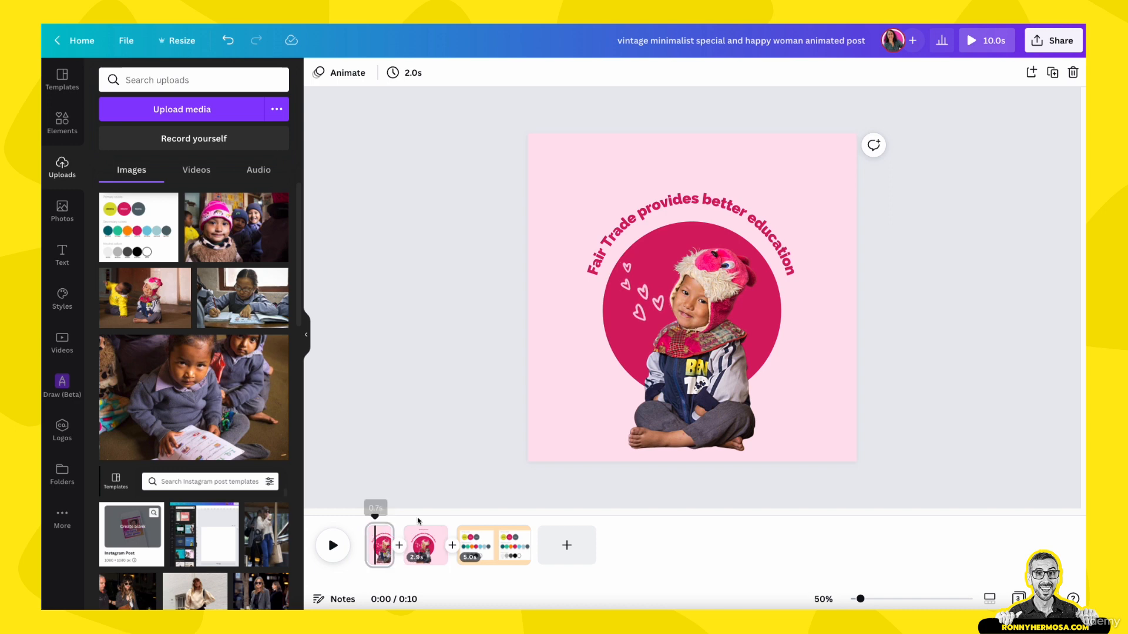
# - Limit the Rise animation of the first page's circle and hearts to on enter, and increase the circle's animation speed
pyautogui.click(621, 360)
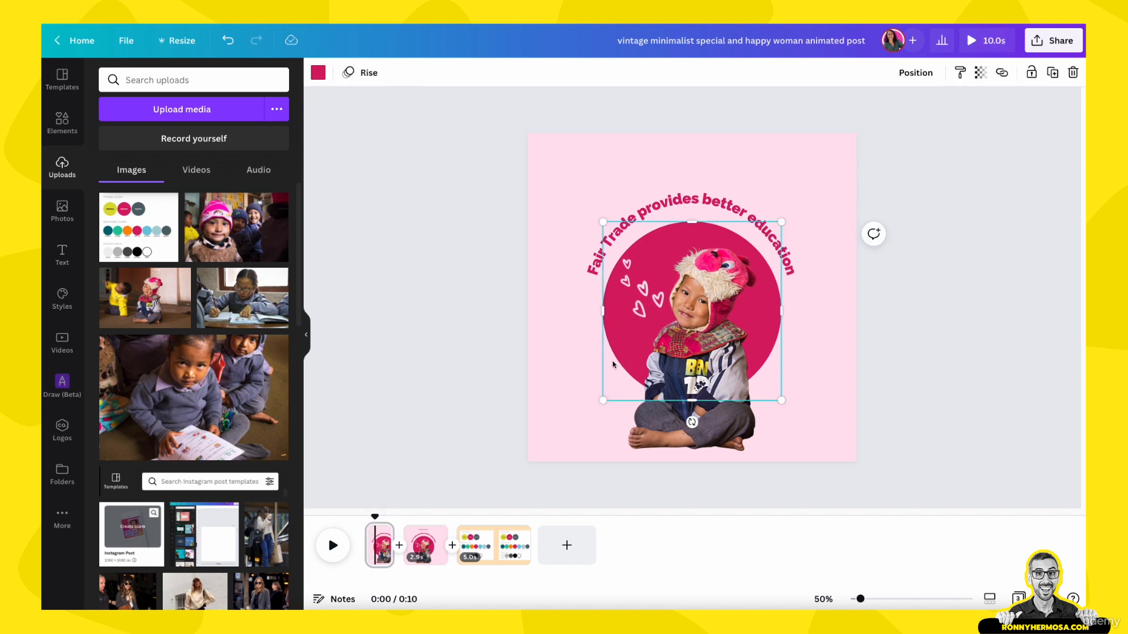
pyautogui.click(361, 72)
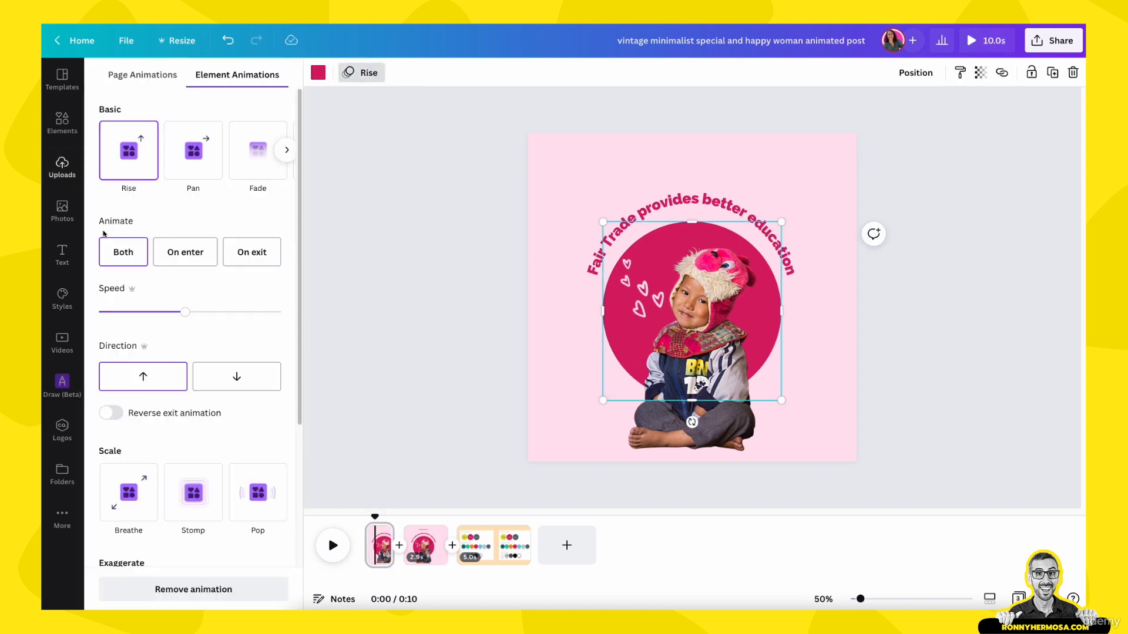
pyautogui.click(130, 256)
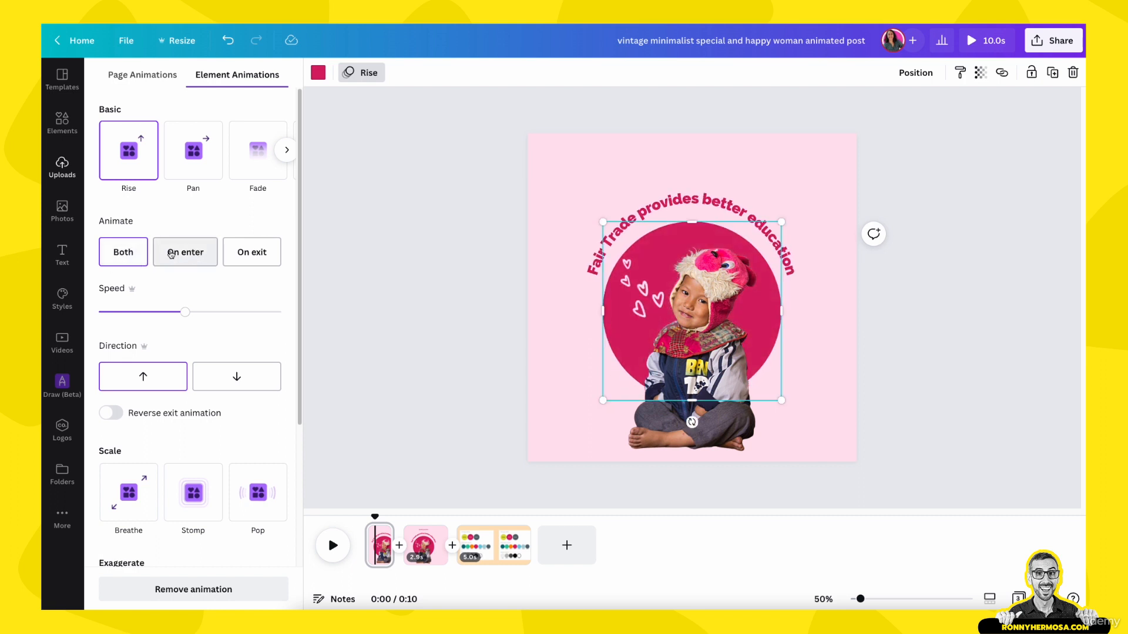
pyautogui.click(192, 253)
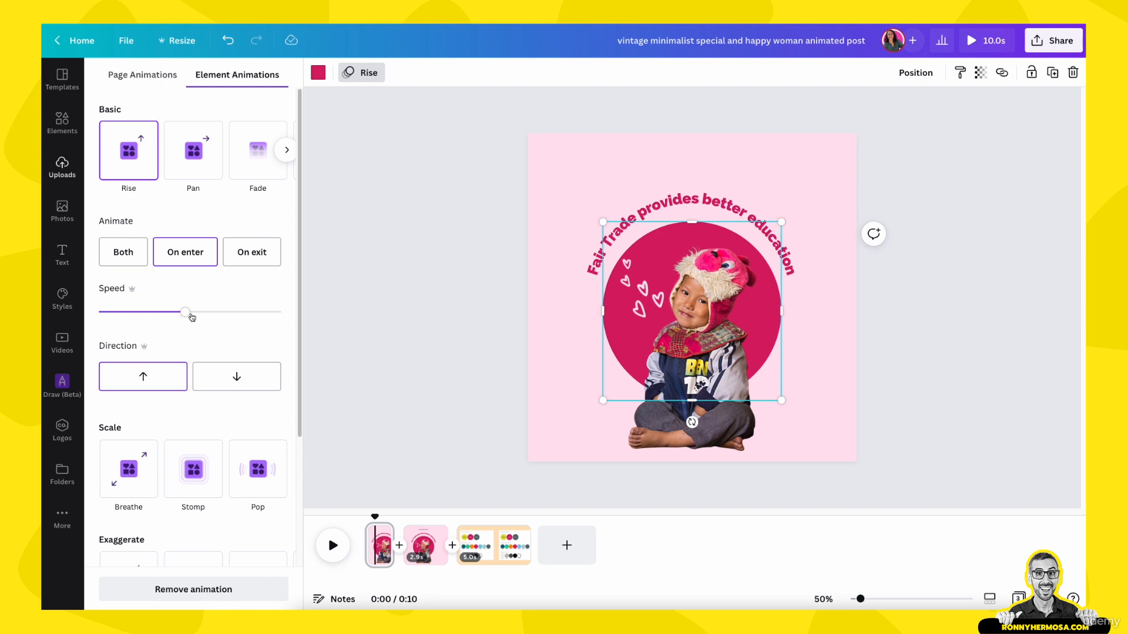
pyautogui.moveTo(185, 312); pyautogui.dragTo(223, 315)
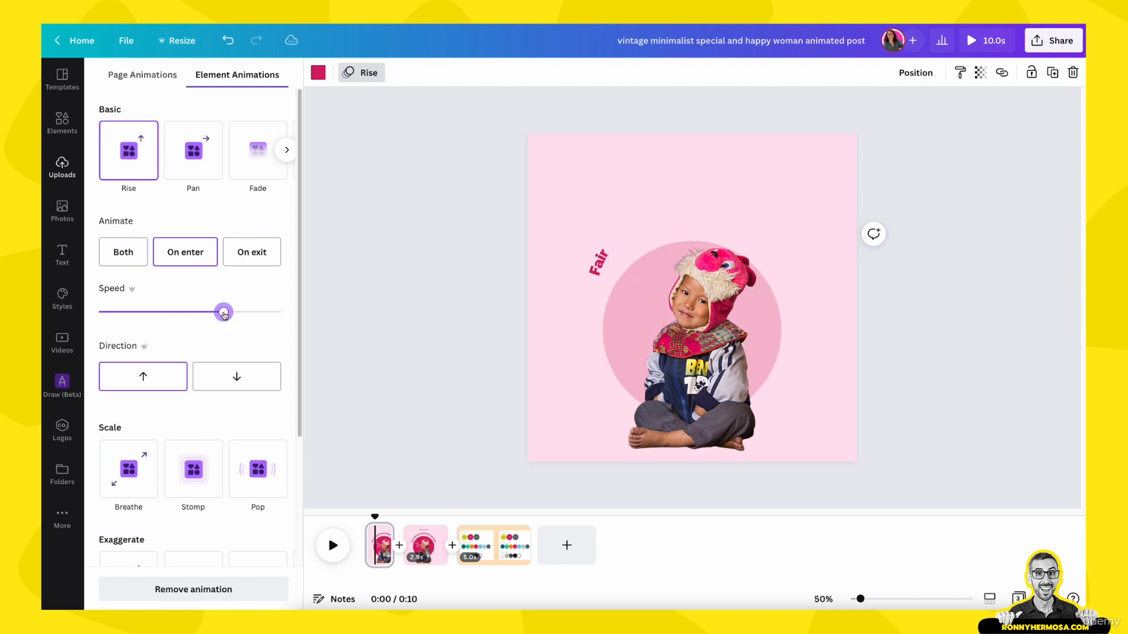
pyautogui.click(187, 259)
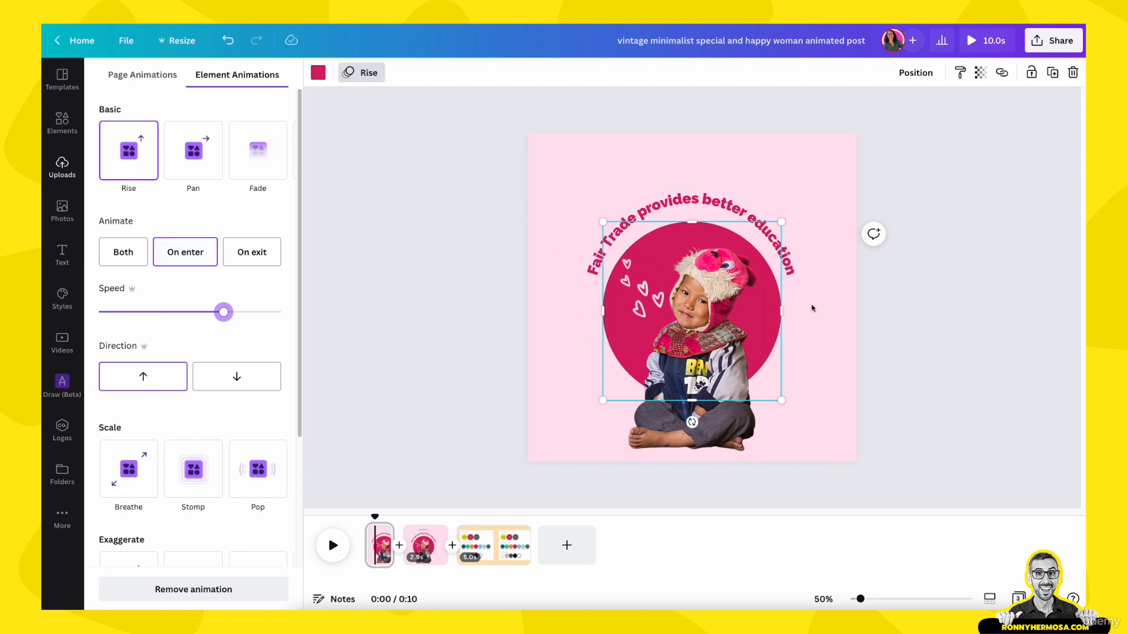
pyautogui.click(633, 302)
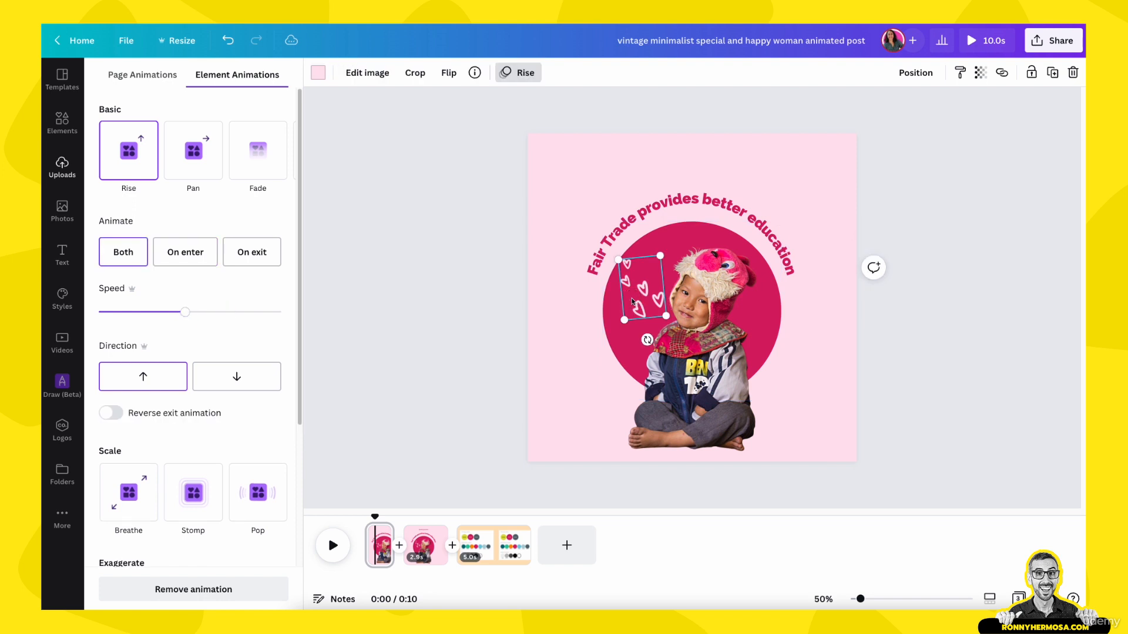
pyautogui.click(189, 252)
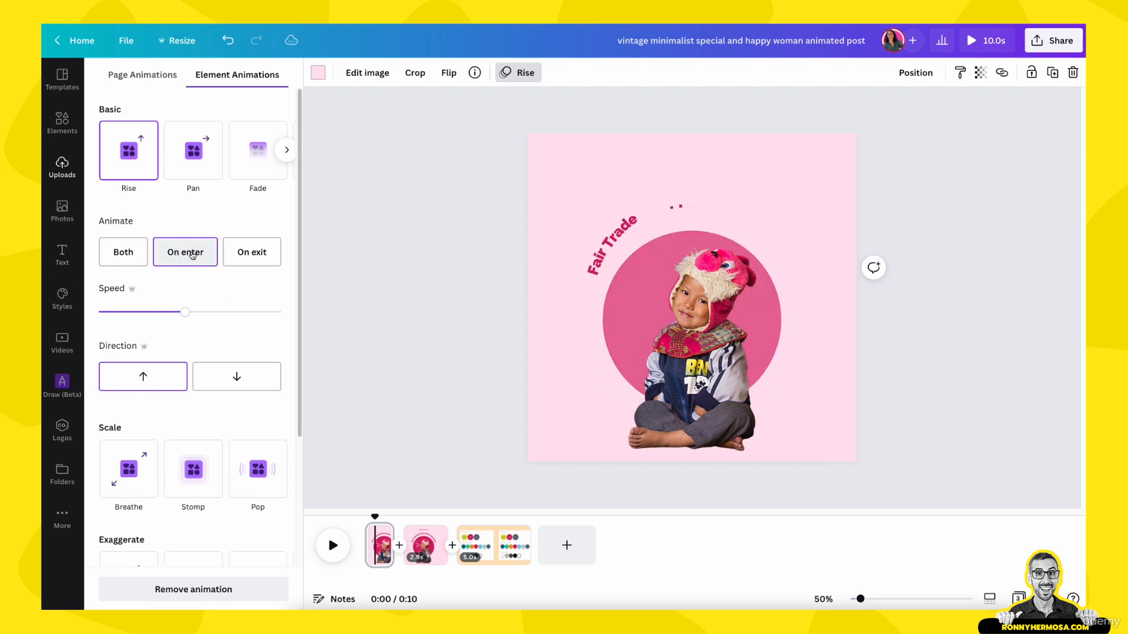
# - Set the first page's curved text to Ascend only on enter, word by word, at a reduced speed
pyautogui.click(637, 204)
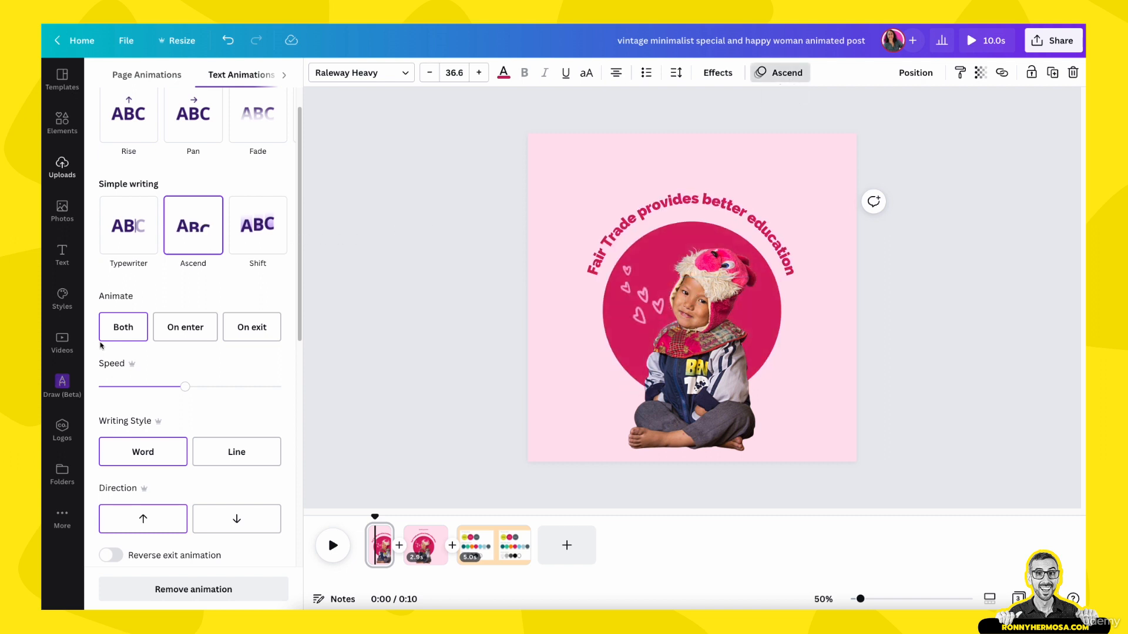
pyautogui.click(173, 330)
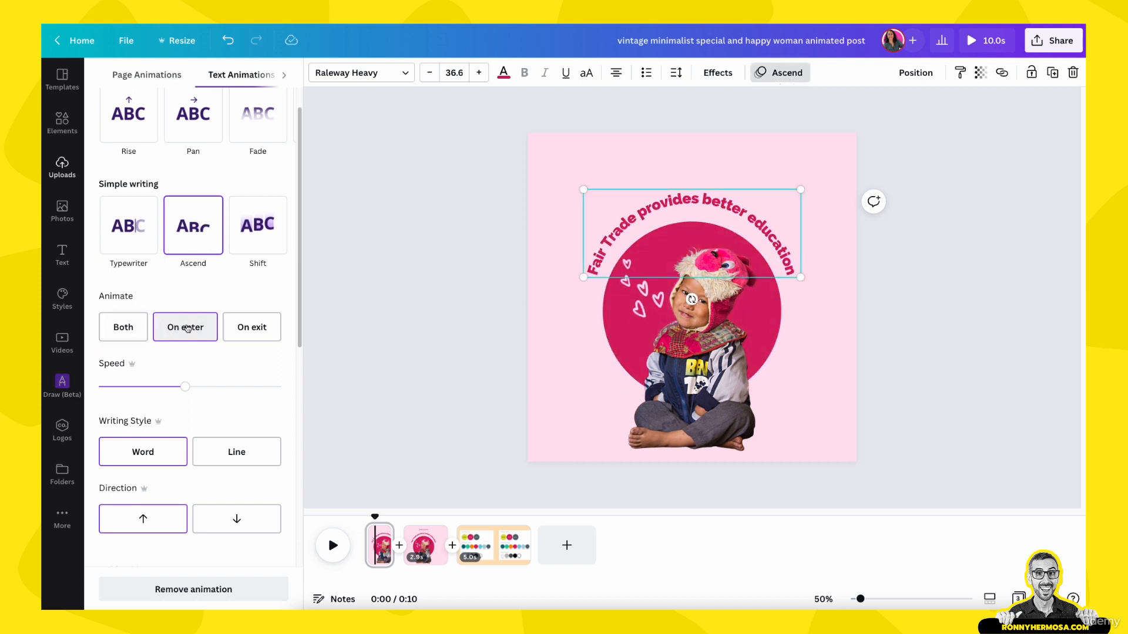
pyautogui.scroll(-1, 177, 345)
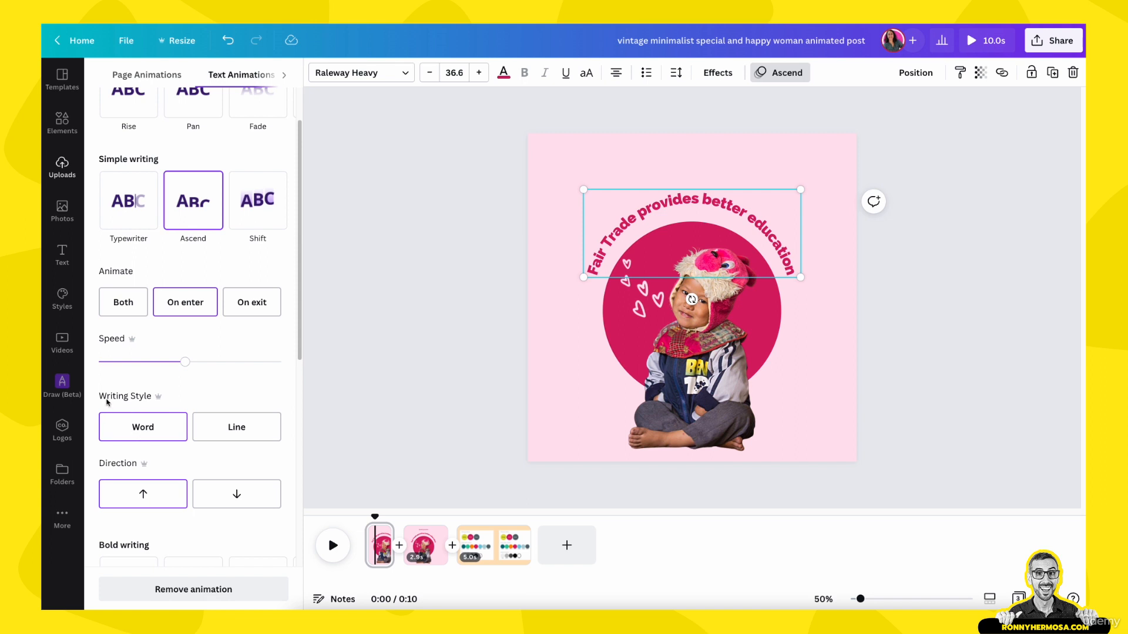
pyautogui.click(139, 428)
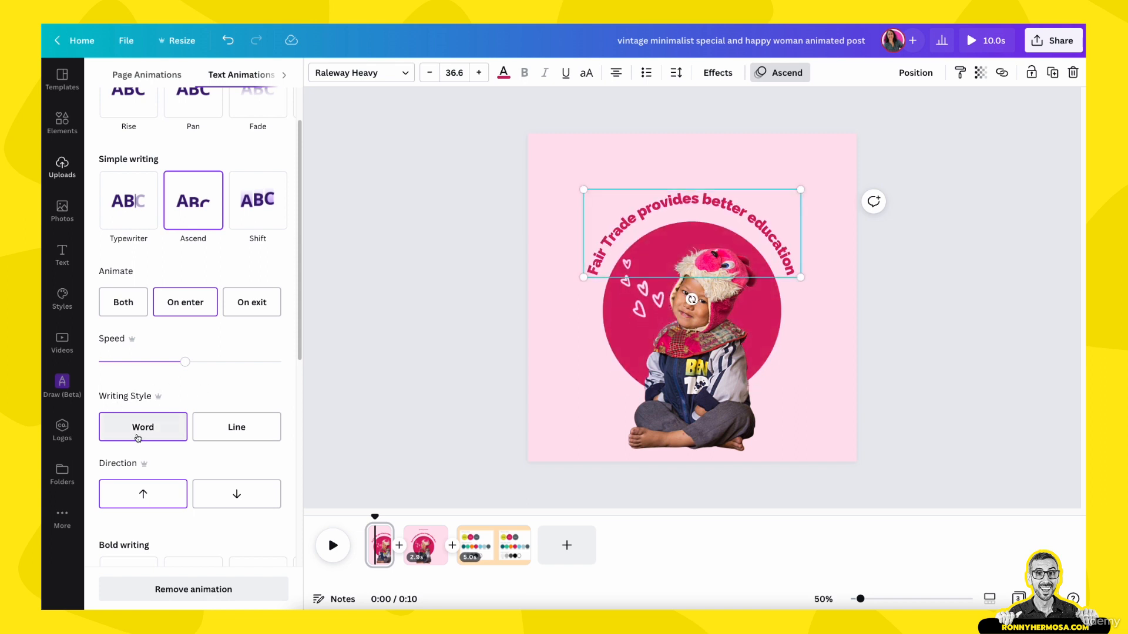
pyautogui.click(157, 433)
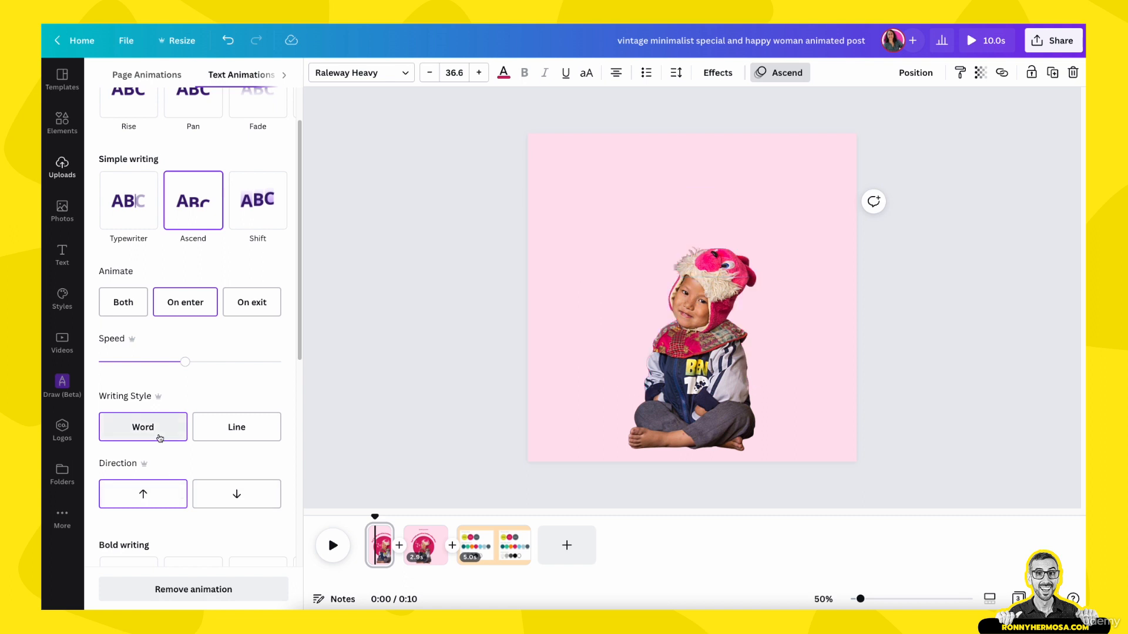
pyautogui.moveTo(185, 362); pyautogui.dragTo(139, 368)
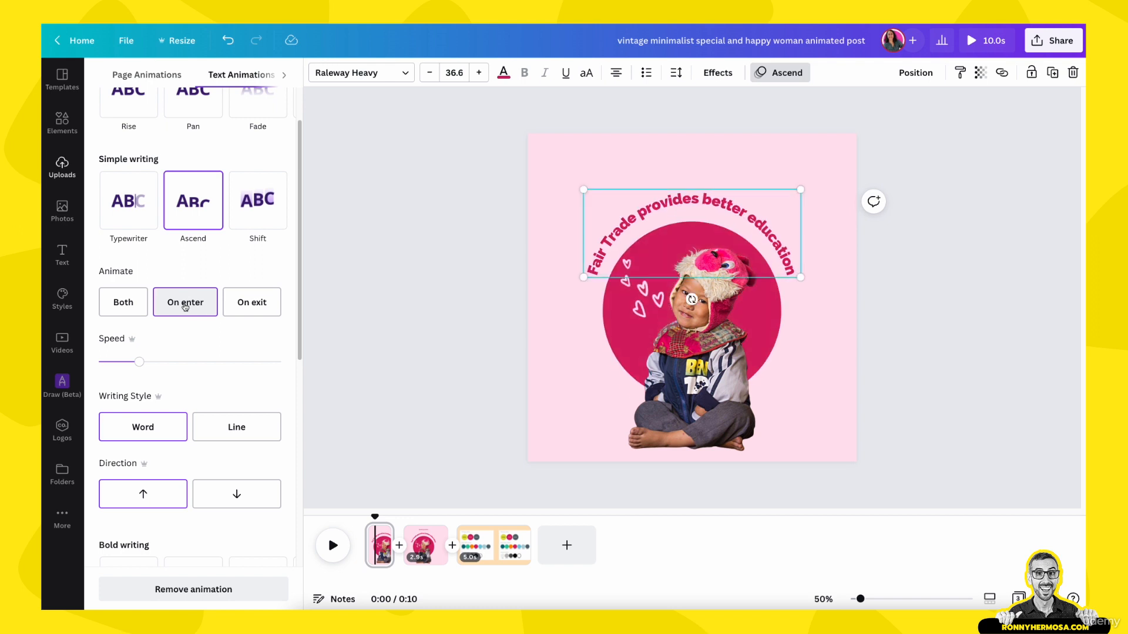
# - Play the post from the start to check the entrance animations and the change to the second page
pyautogui.click(421, 499)
pyautogui.click(374, 518)
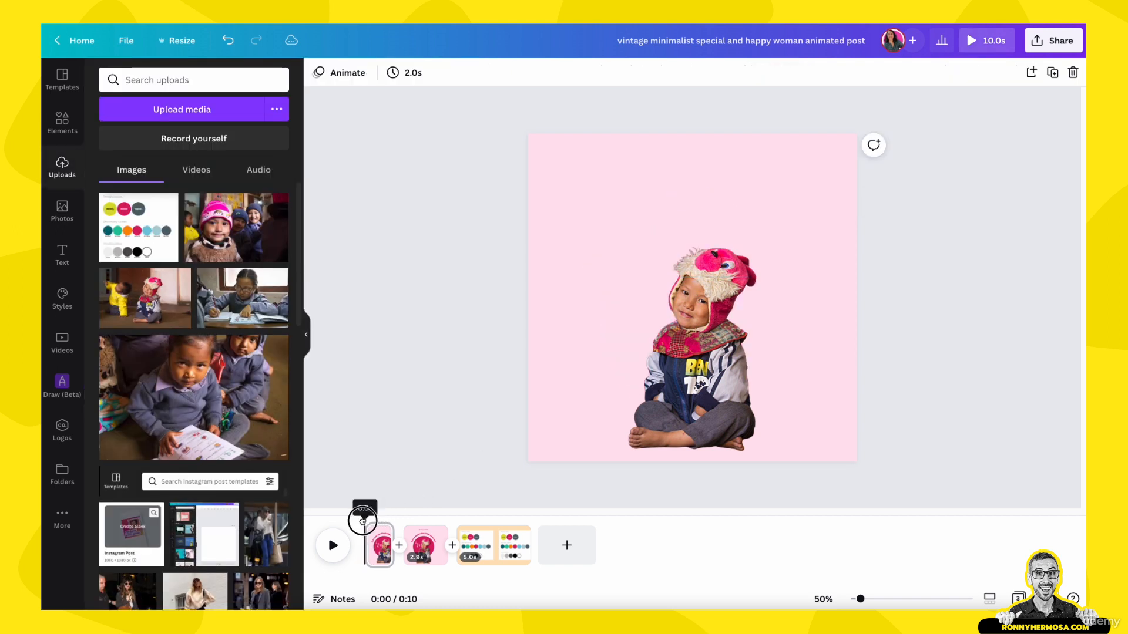
pyautogui.press('space')
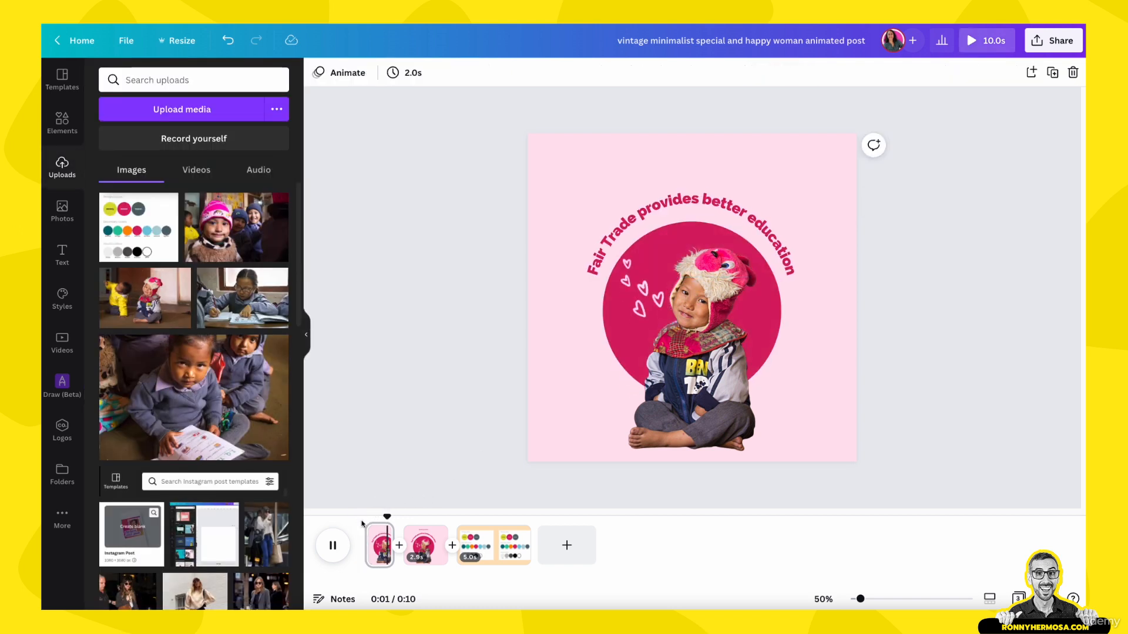
pyautogui.click(372, 526)
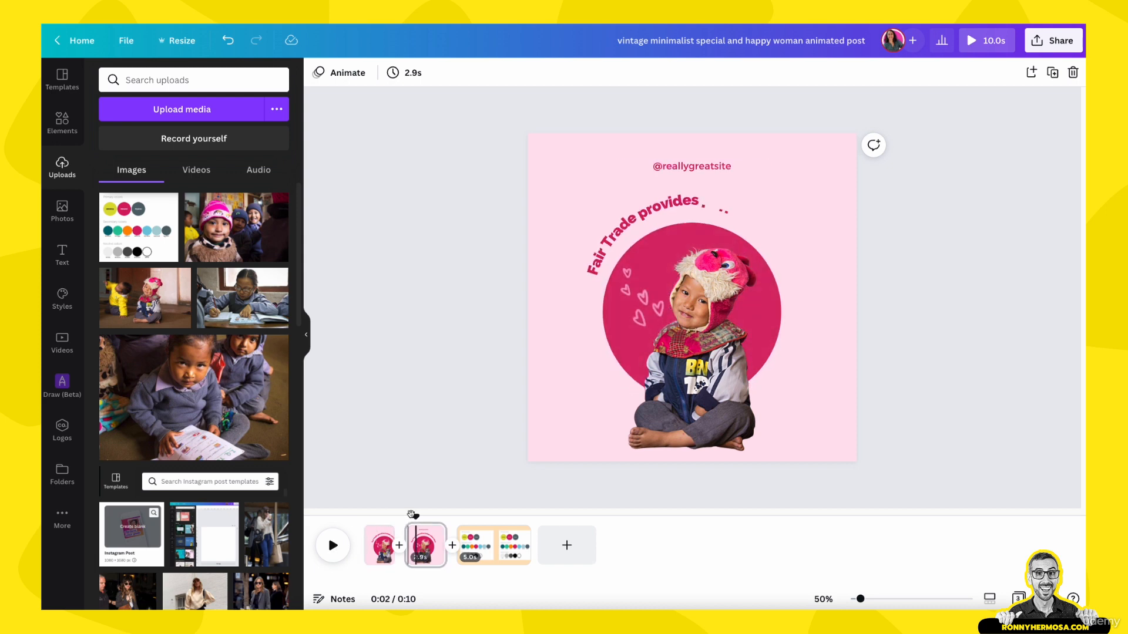
# - Remove the Rise animation from the circle on the second page
pyautogui.moveTo(416, 518)
pyautogui.mouseDown()
pyautogui.moveTo(389, 521)
pyautogui.moveTo(420, 522)
pyautogui.mouseUp()
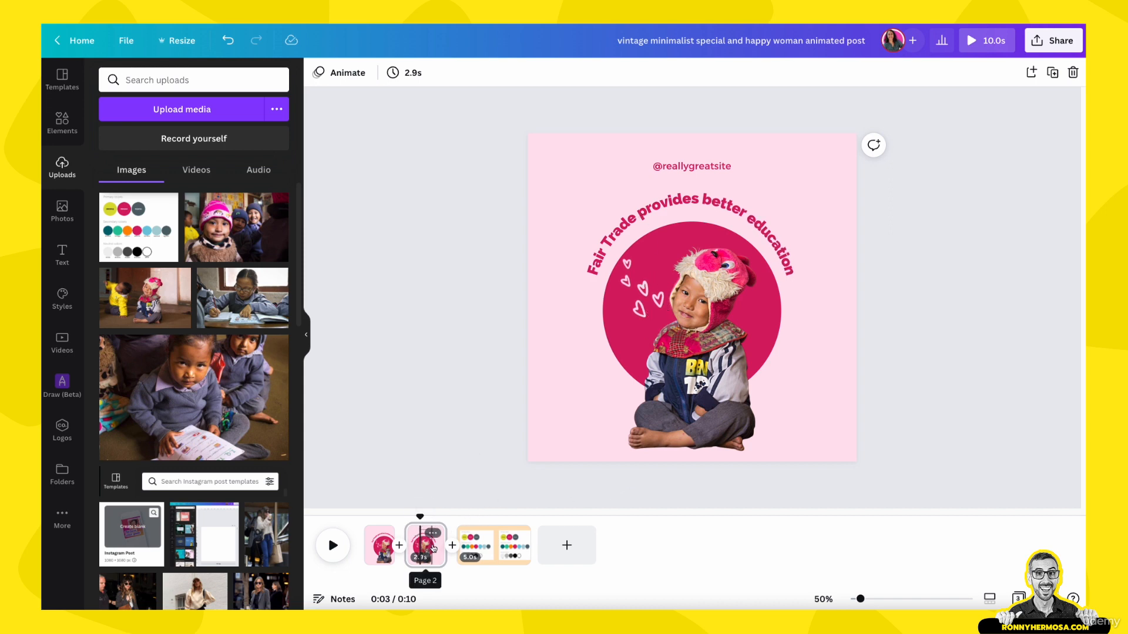
pyautogui.click(618, 347)
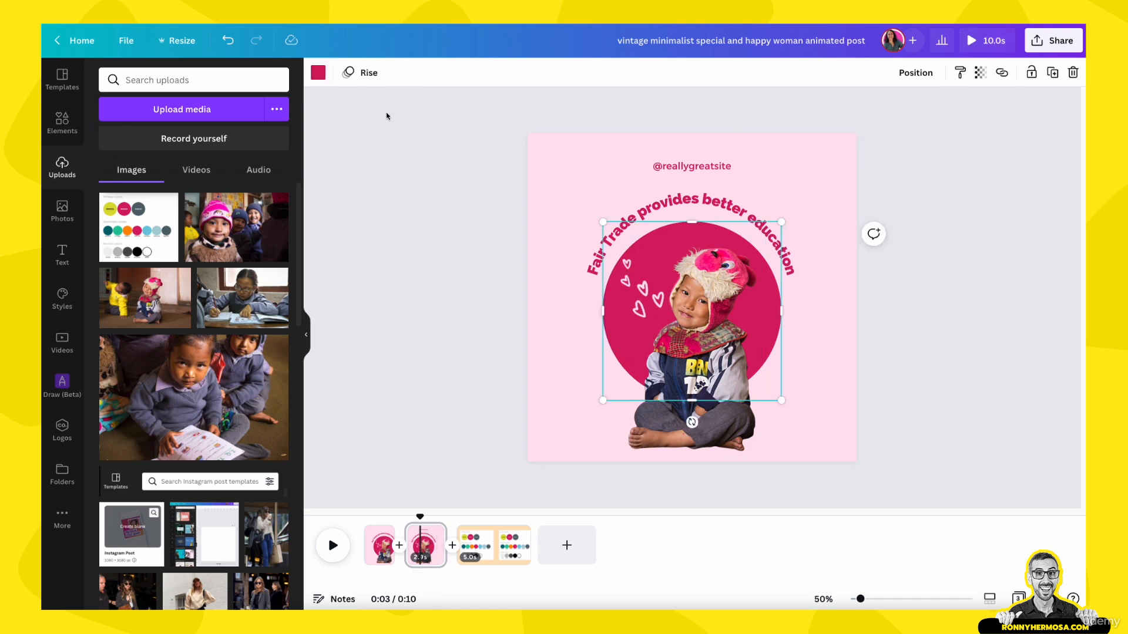
pyautogui.click(359, 74)
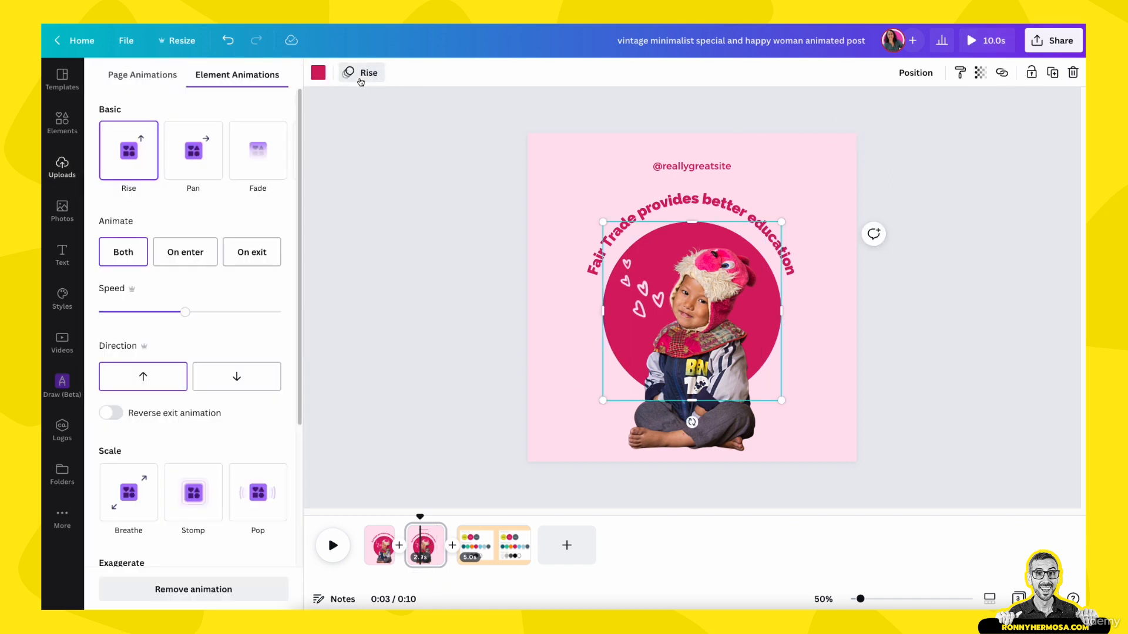
pyautogui.click(194, 593)
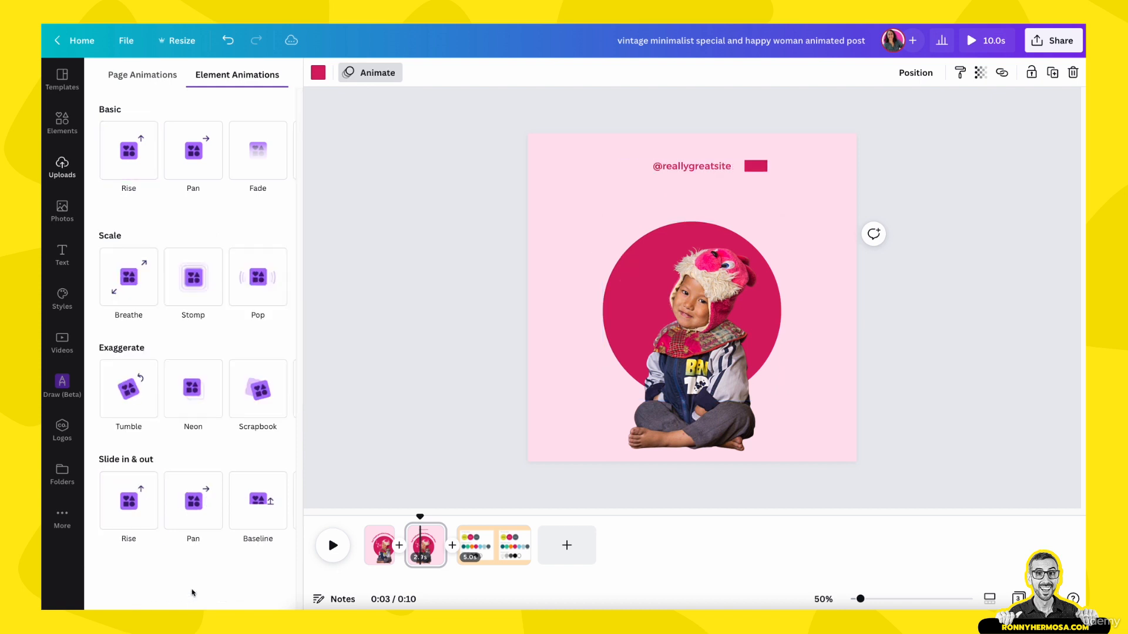
# - Remove the Rise animation from the hearts on the second page
pyautogui.click(642, 296)
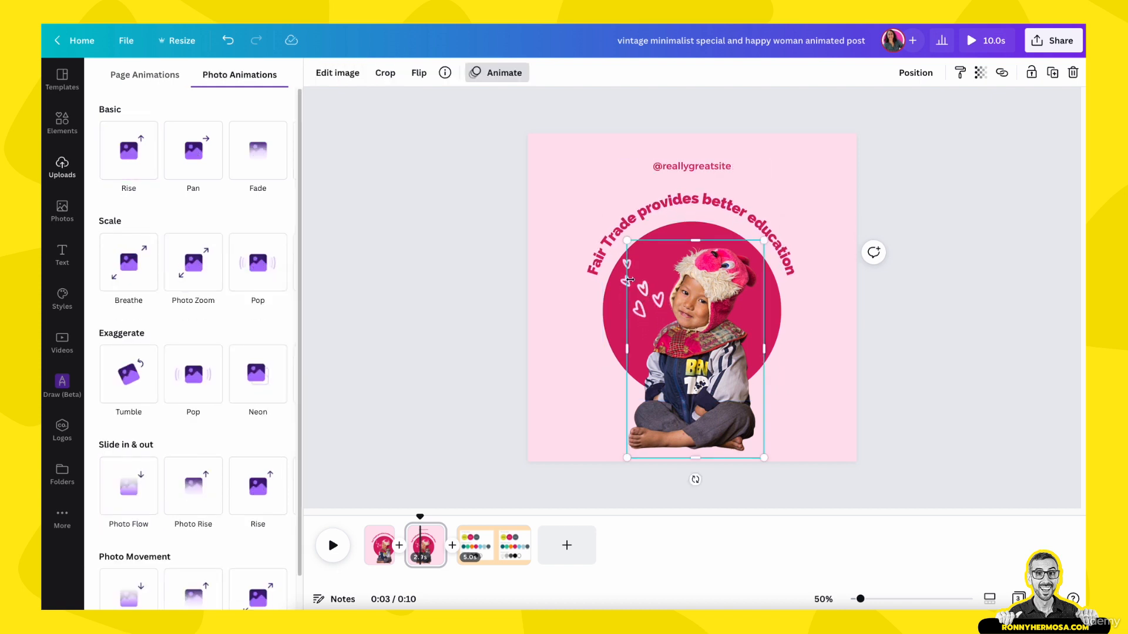
pyautogui.click(566, 308)
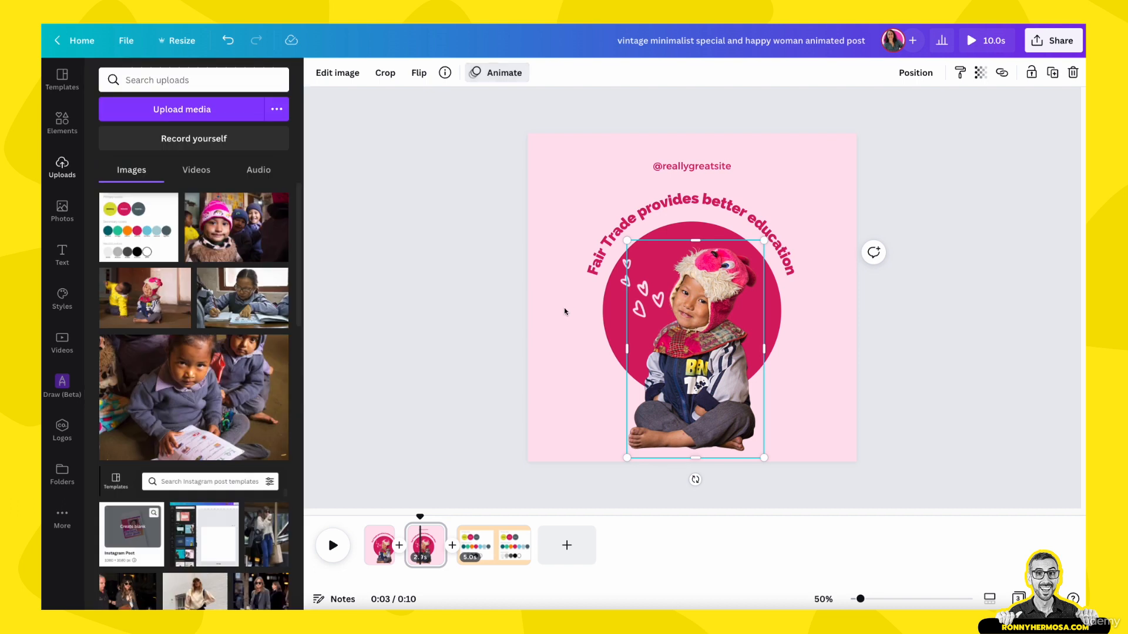
pyautogui.click(626, 292)
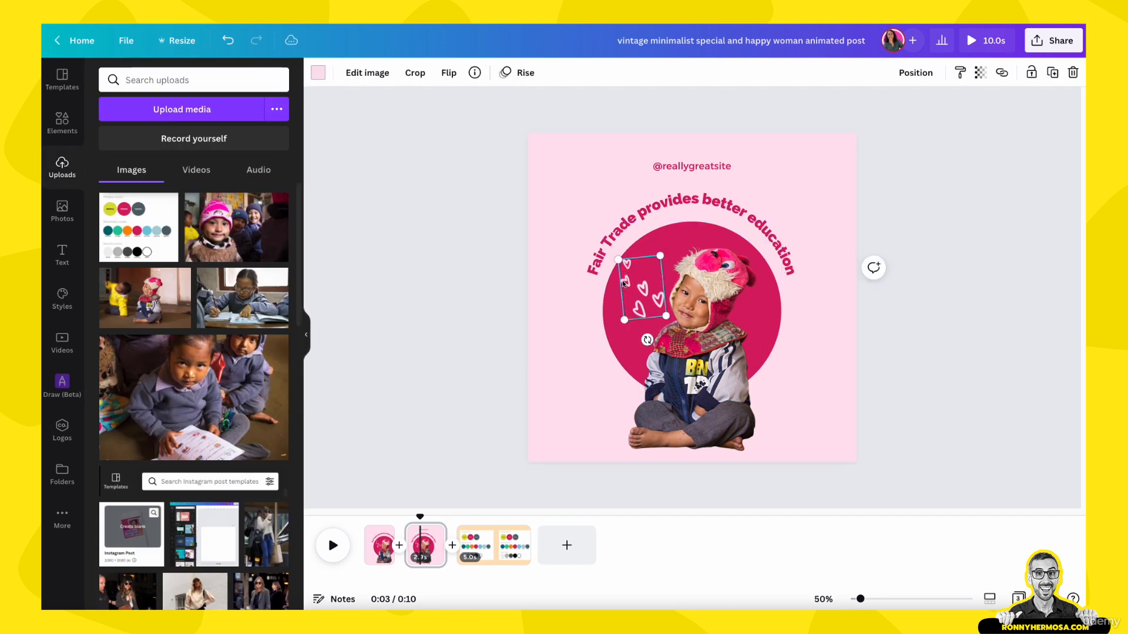
pyautogui.click(523, 73)
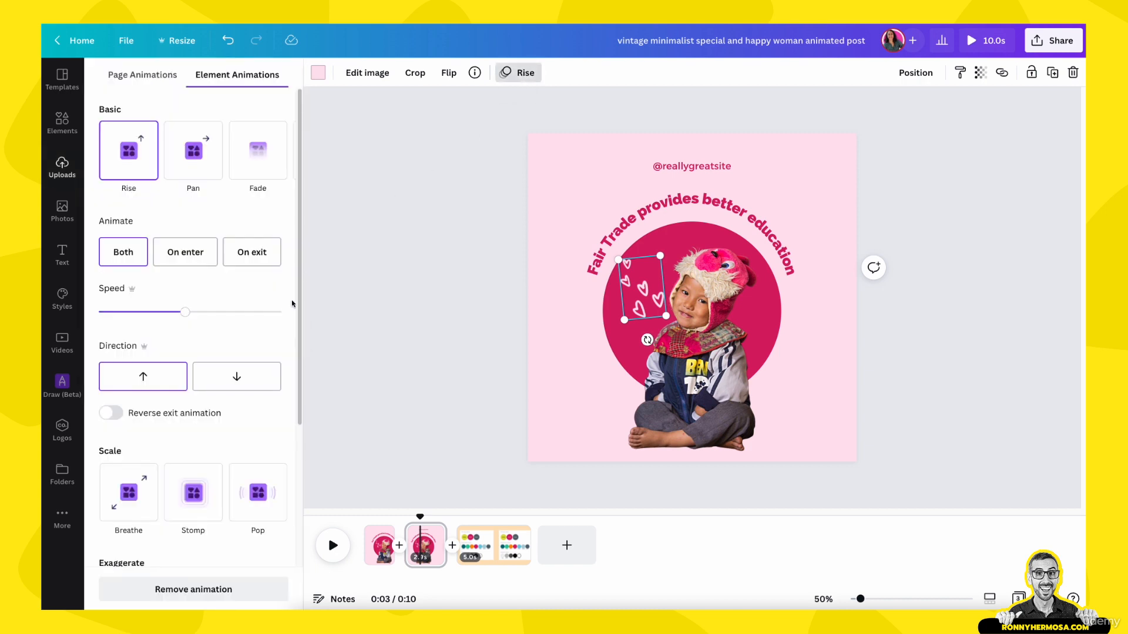
pyautogui.click(161, 591)
# - Remove the Ascend animation from the curved text on the second page
pyautogui.click(623, 241)
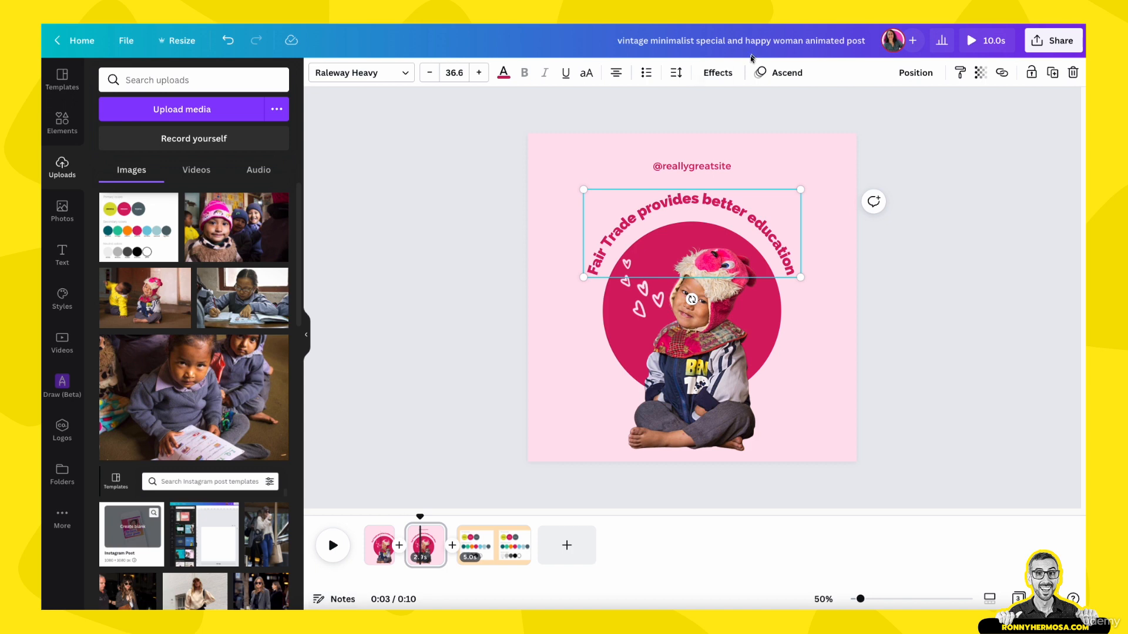
pyautogui.click(781, 73)
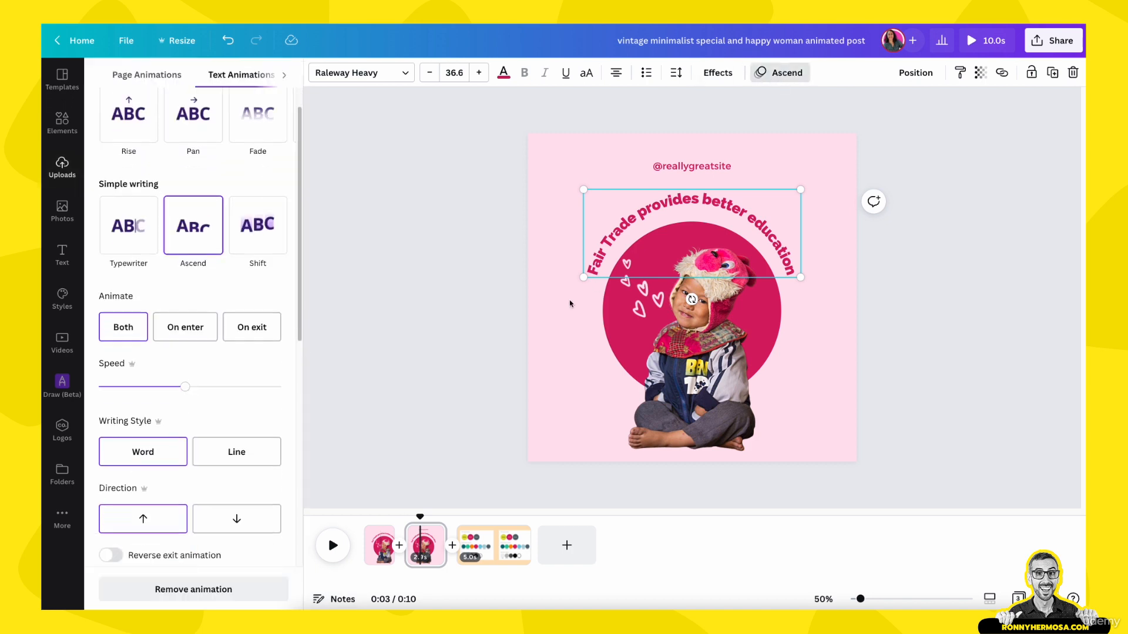
pyautogui.click(190, 590)
pyautogui.click(471, 297)
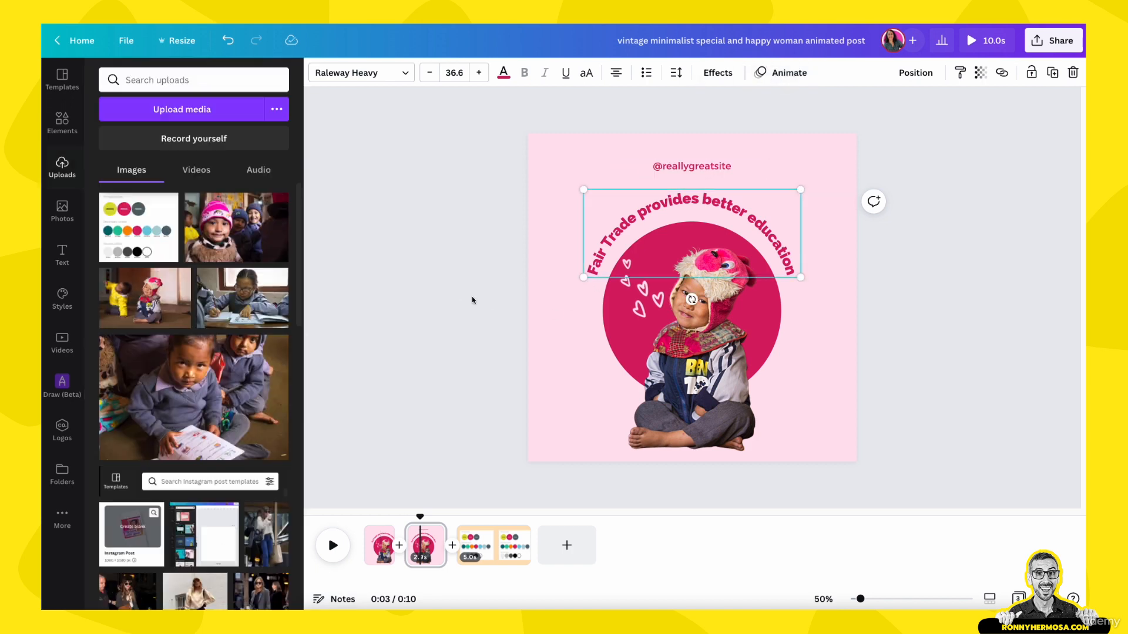
# - Replay the post from the start, then replay the second page and pause on it
pyautogui.moveTo(420, 518); pyautogui.dragTo(359, 524)
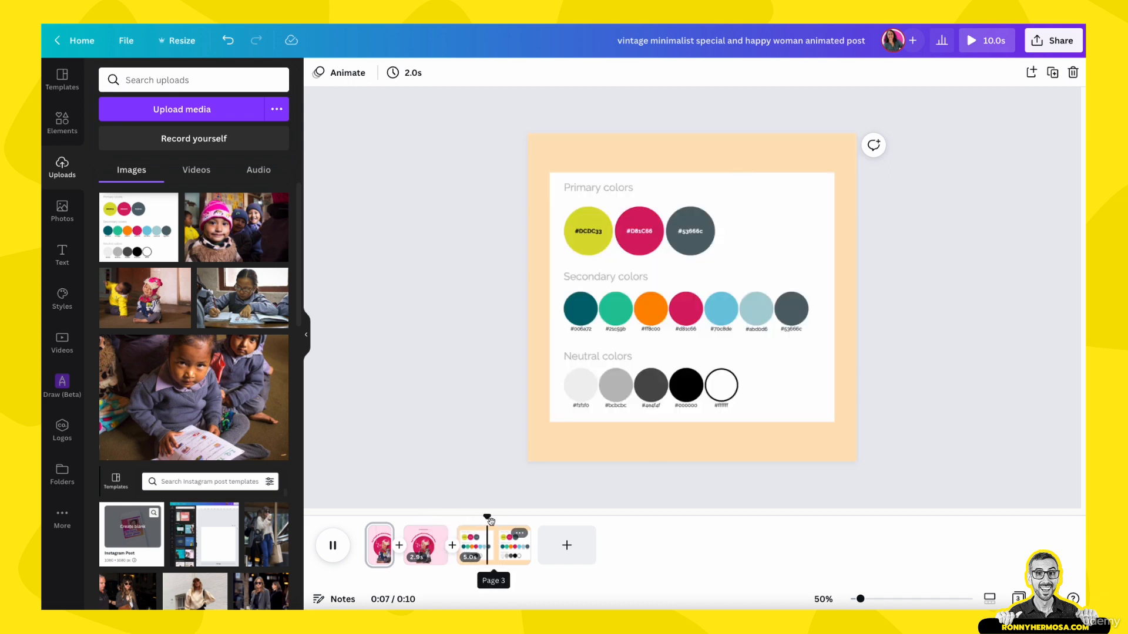
pyautogui.moveTo(482, 518); pyautogui.dragTo(415, 531)
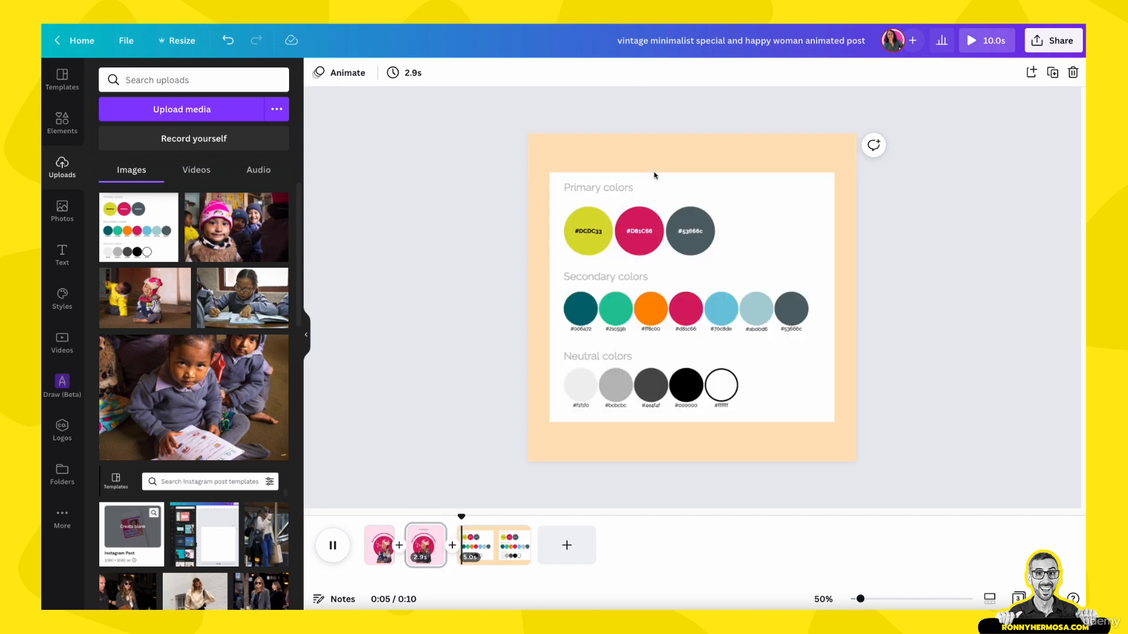
pyautogui.press('space')
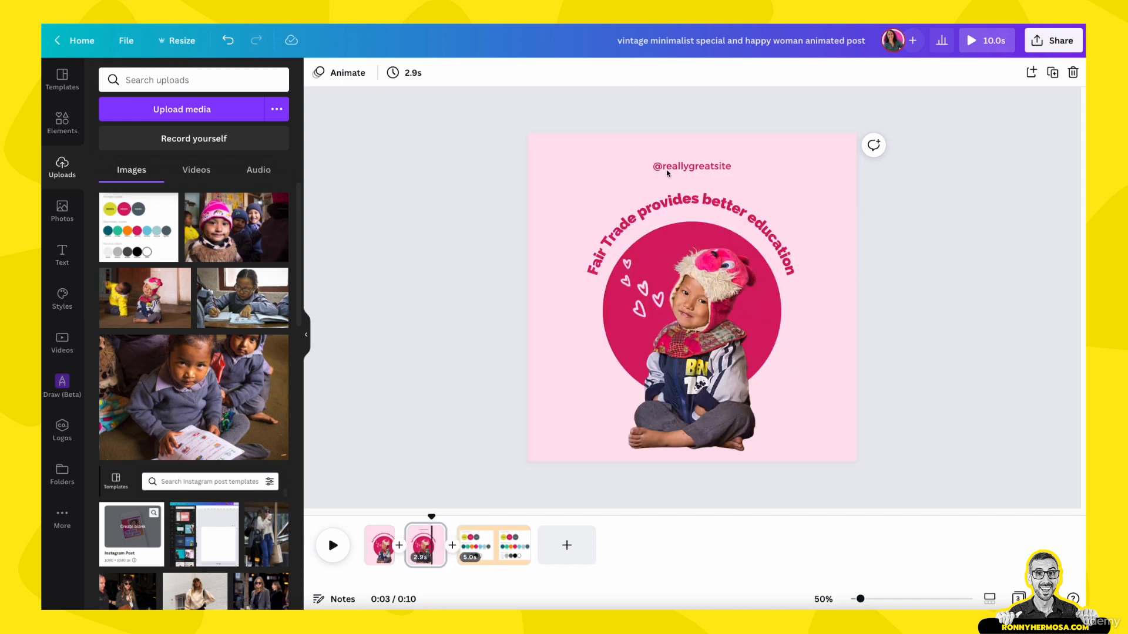
pyautogui.click(710, 166)
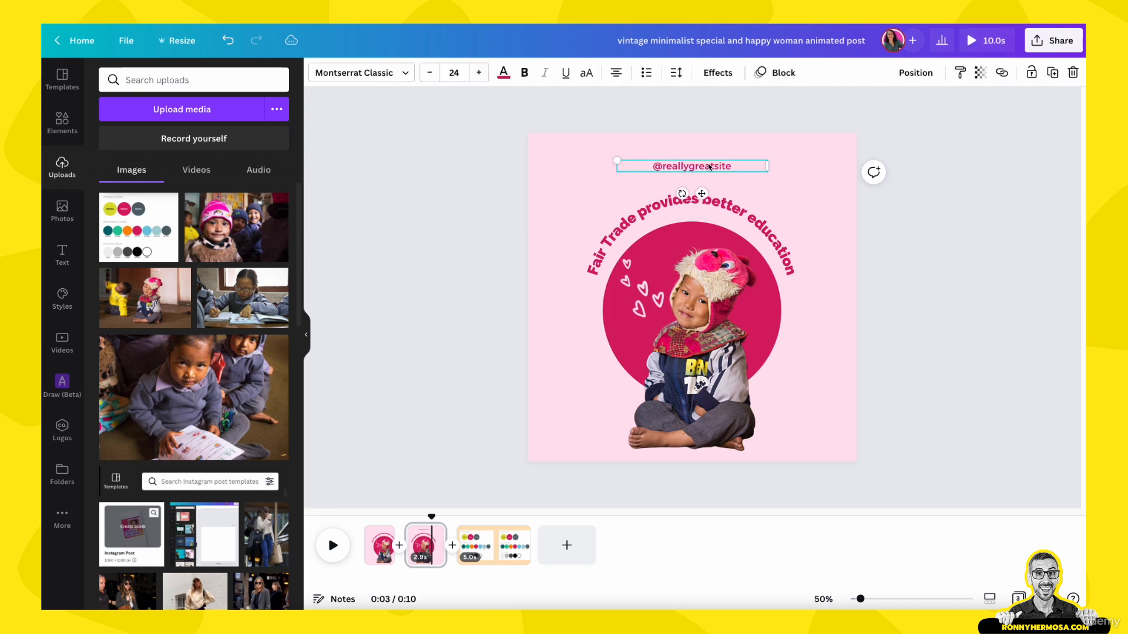
pyautogui.click(708, 164)
pyautogui.doubleClick(707, 164)
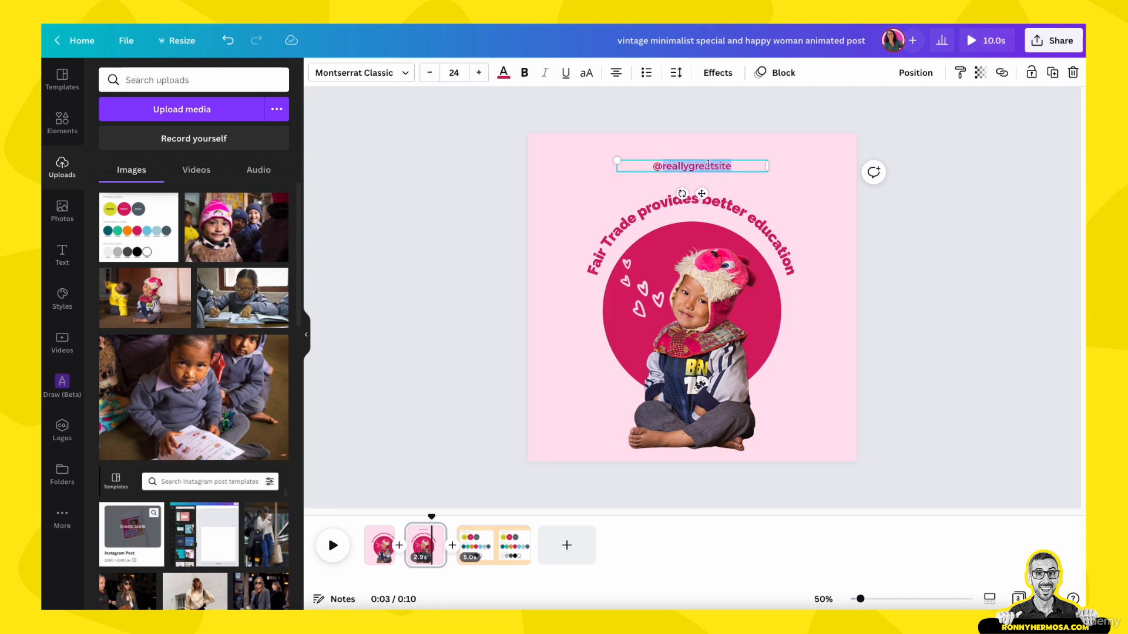
pyautogui.write('fia')
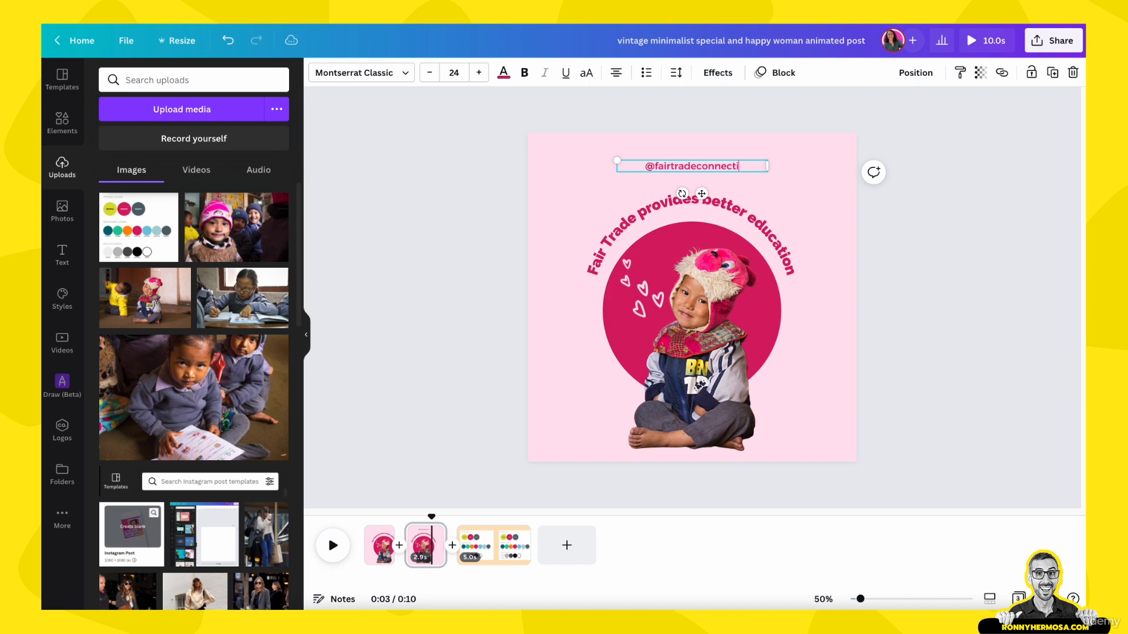
pyautogui.click(542, 163)
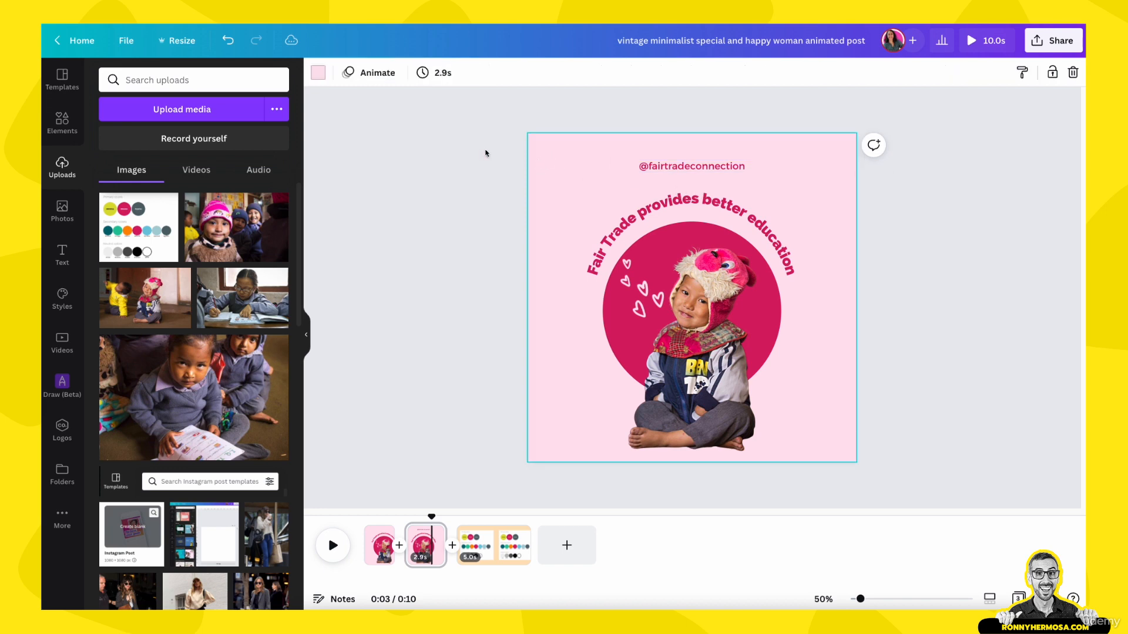
# - Search the elements for "instagram logo" and add the gradient Instagram icon to the second page
pyautogui.click(61, 124)
pyautogui.click(184, 81)
pyautogui.write('in')
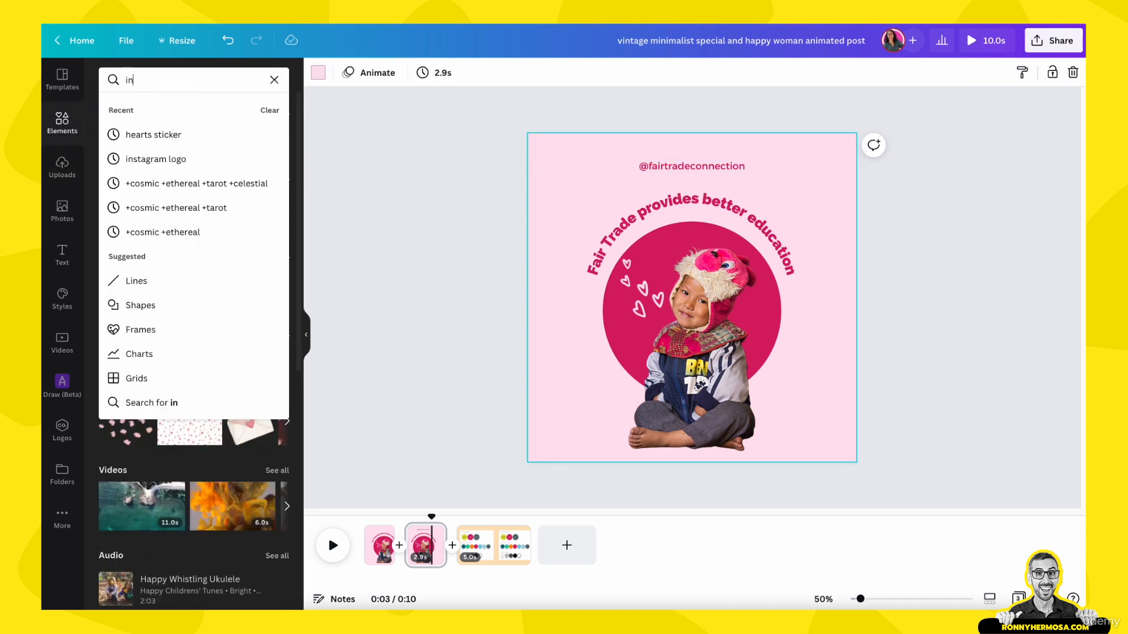
pyautogui.write('stagram logo')
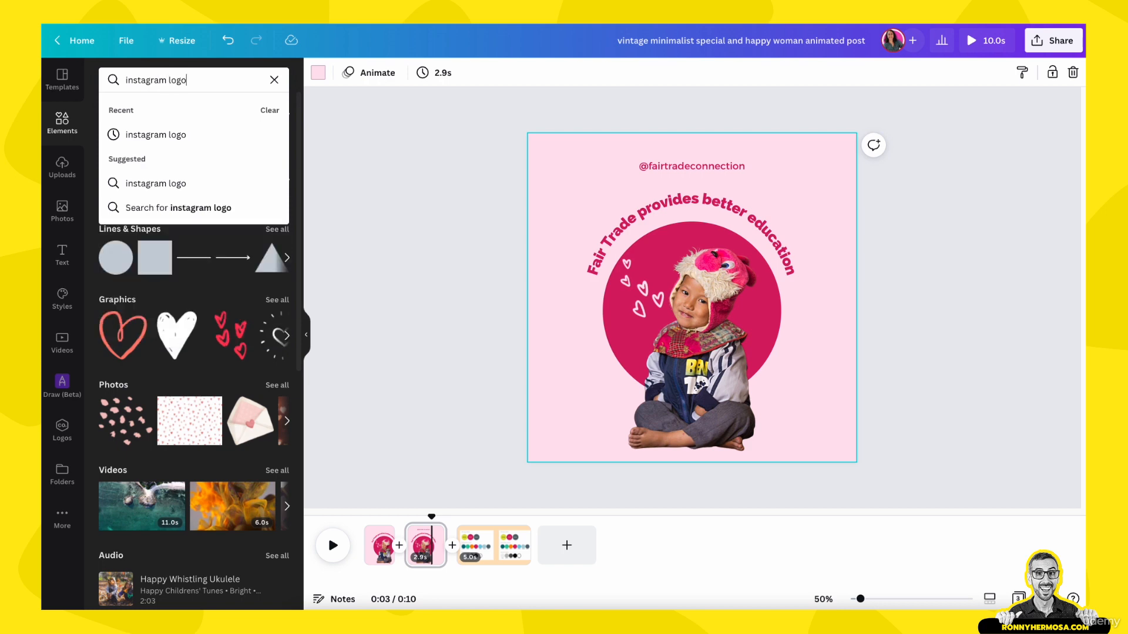
pyautogui.press('Return')
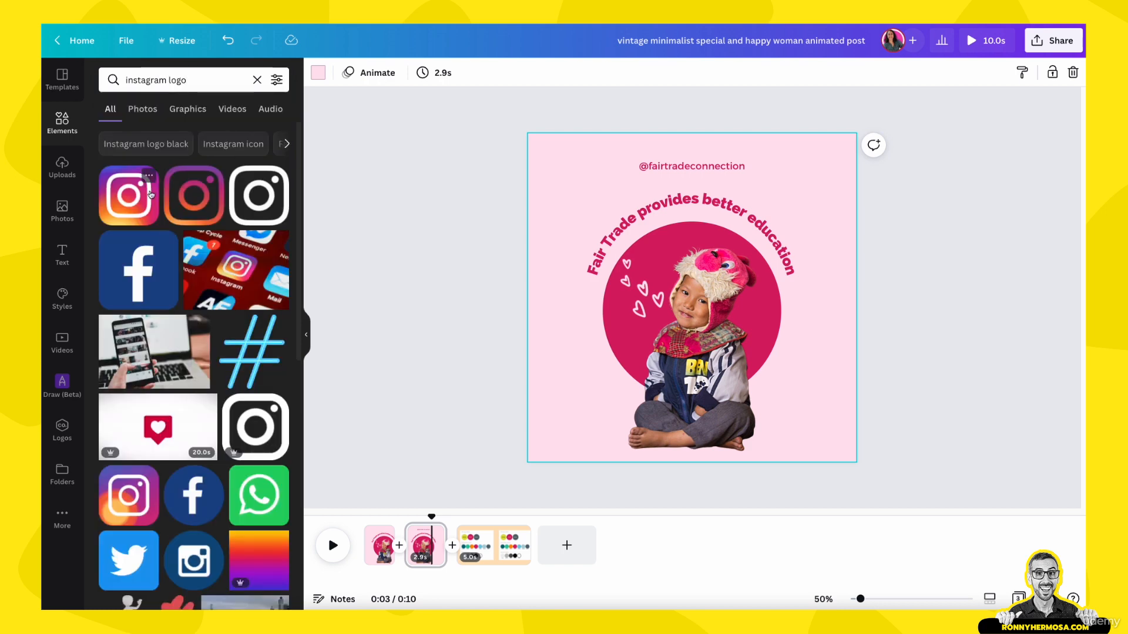
pyautogui.click(129, 195)
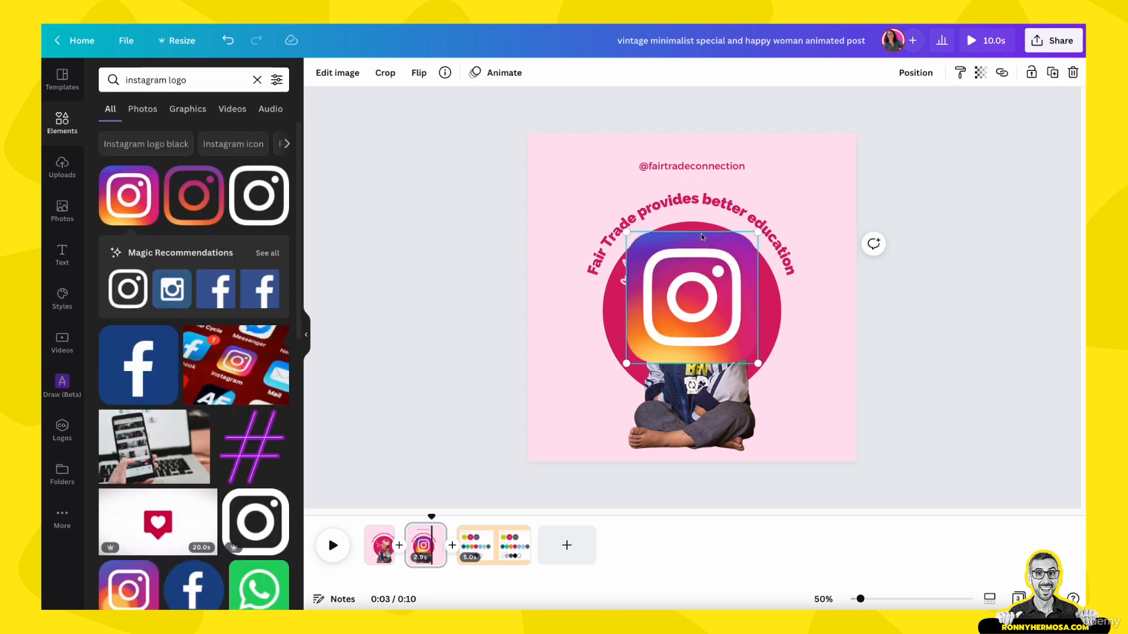
# - Shrink the Instagram icon beside the handle, fit the handle's text box to its text, and centre both above the curved text
pyautogui.moveTo(758, 232); pyautogui.dragTo(646, 344)
pyautogui.moveTo(649, 384); pyautogui.dragTo(637, 198)
pyautogui.click(665, 167)
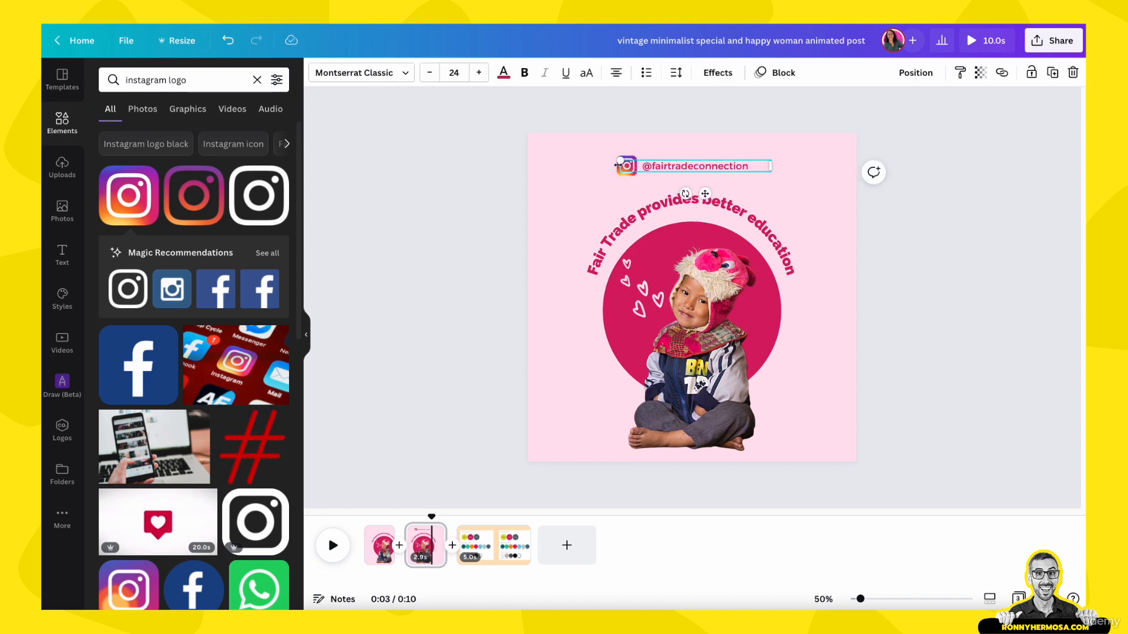
pyautogui.moveTo(618, 167); pyautogui.dragTo(677, 167)
pyautogui.click(680, 152)
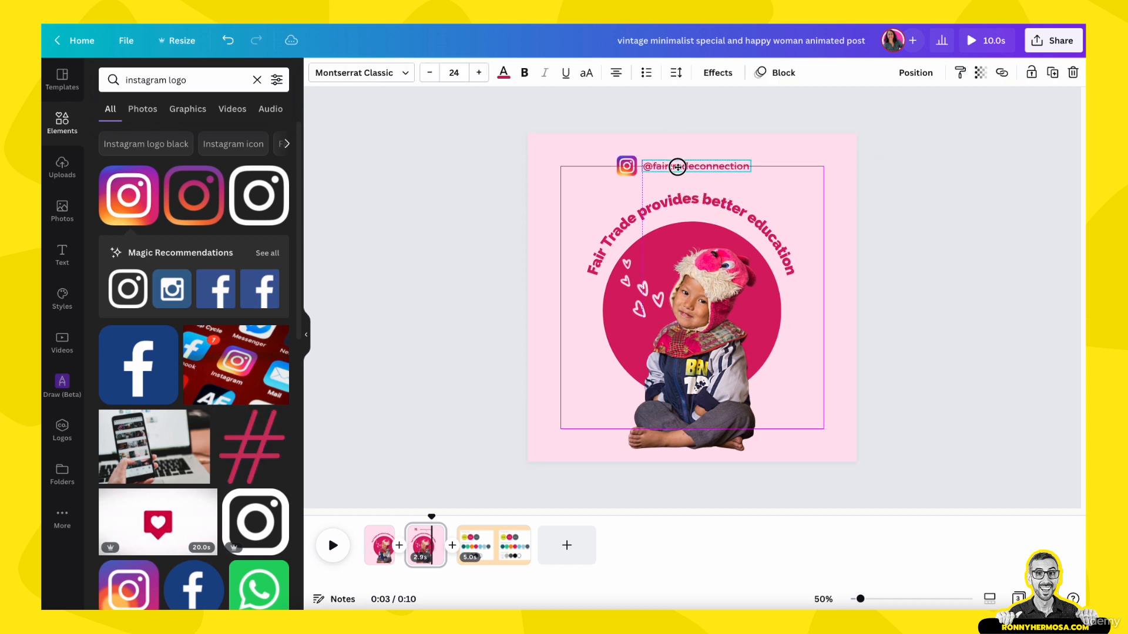
pyautogui.moveTo(608, 118); pyautogui.dragTo(710, 169)
pyautogui.click(922, 232)
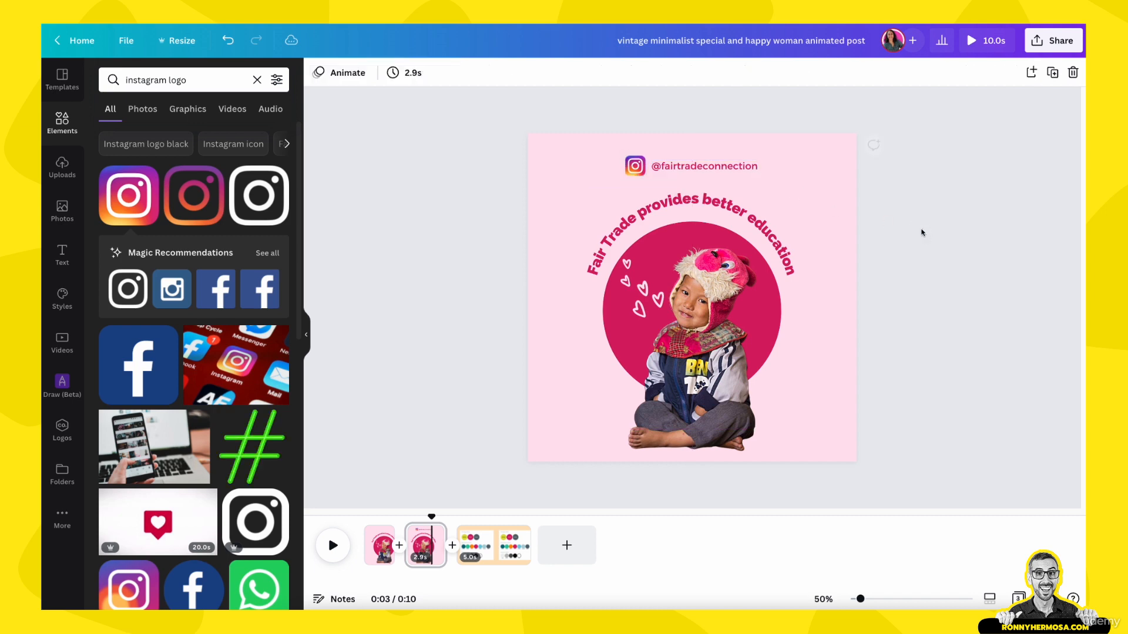
# - Apply the Pop animation to the Instagram icon on the second page, on enter only
pyautogui.moveTo(432, 517); pyautogui.dragTo(407, 523)
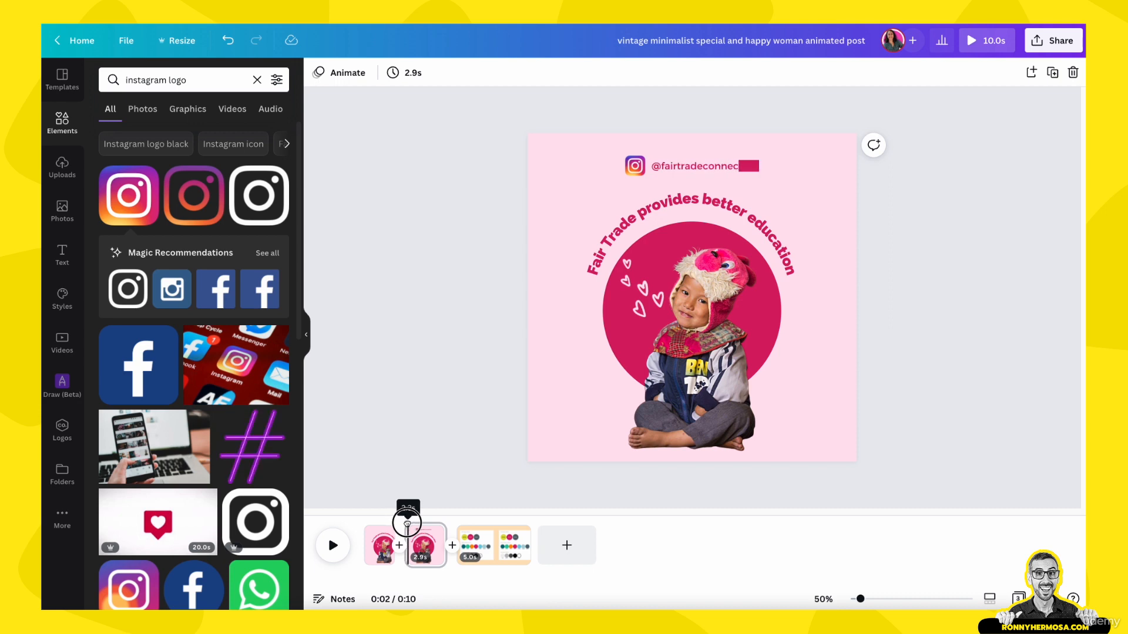
pyautogui.click(636, 167)
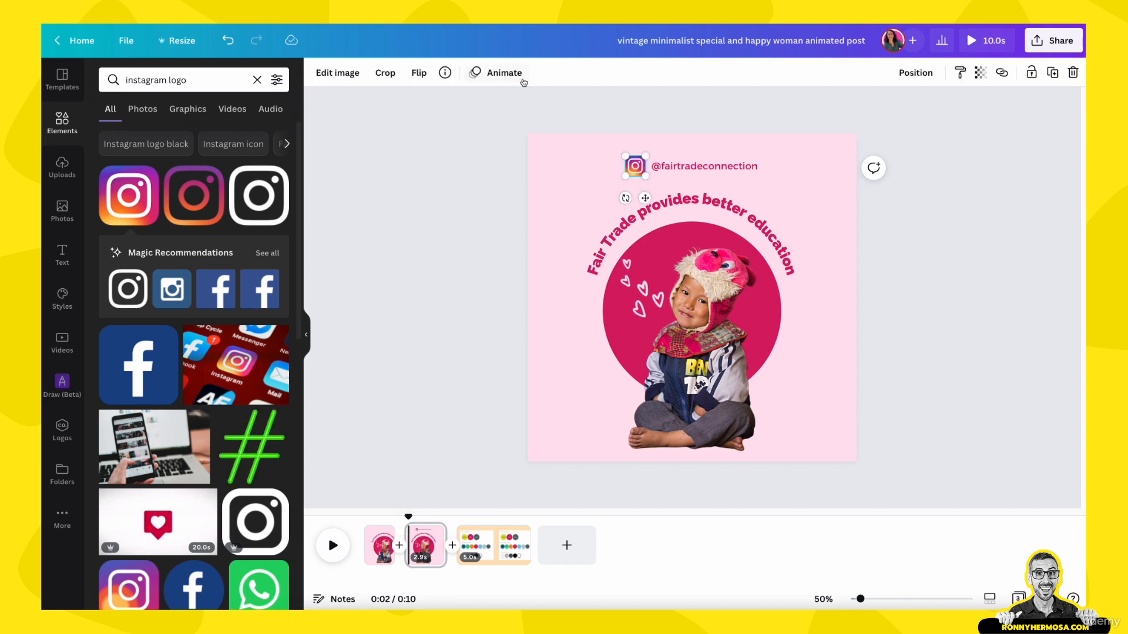
pyautogui.click(504, 73)
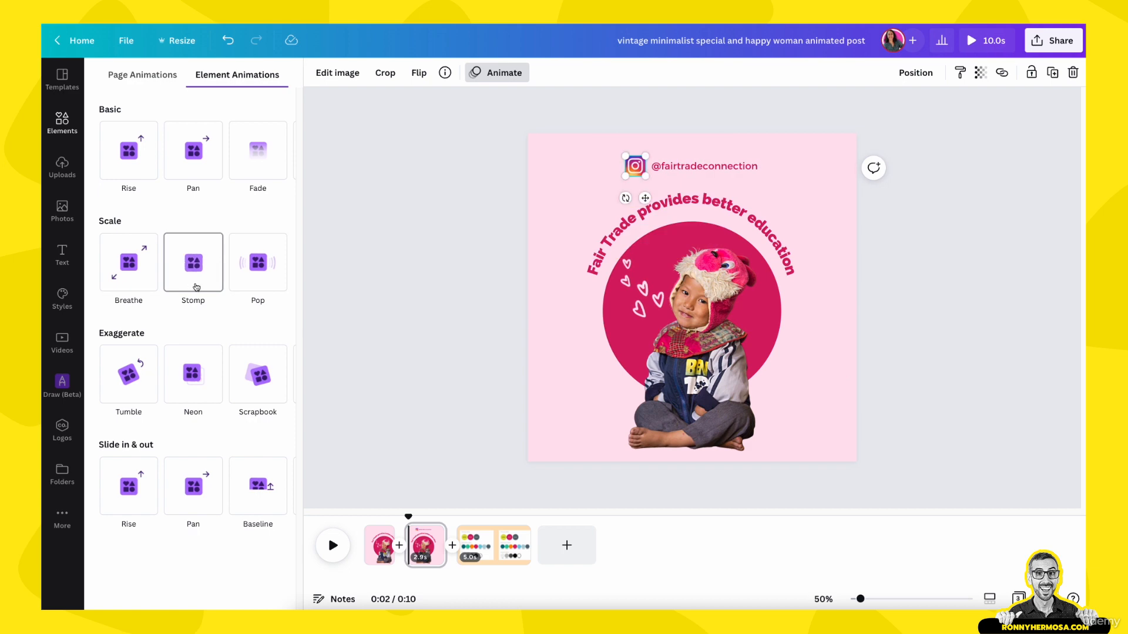
pyautogui.click(262, 261)
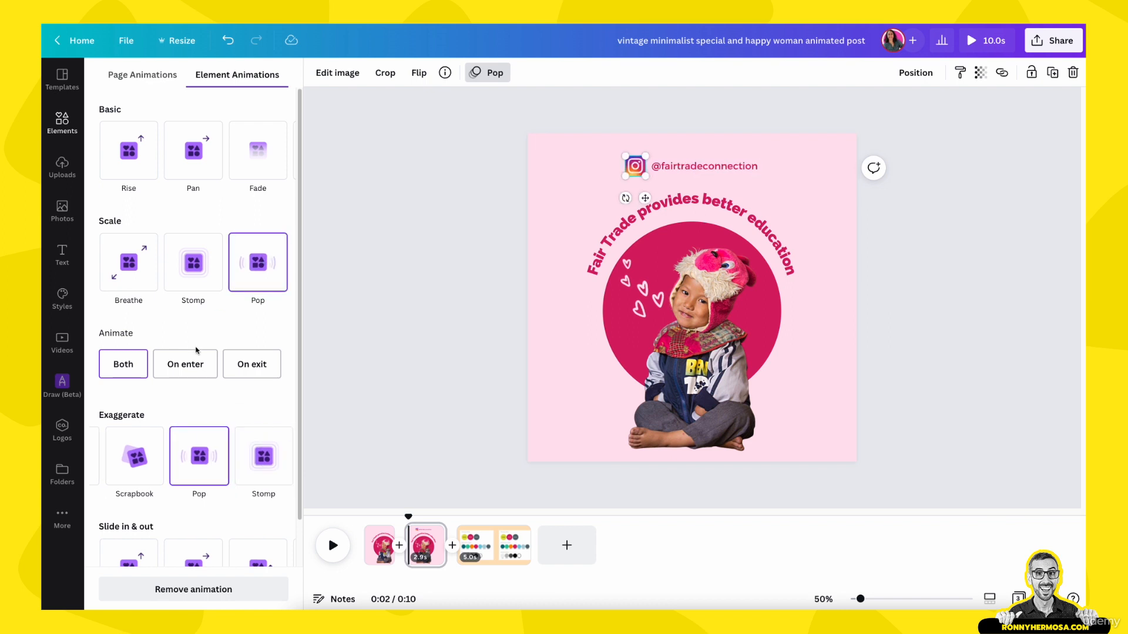
pyautogui.click(186, 365)
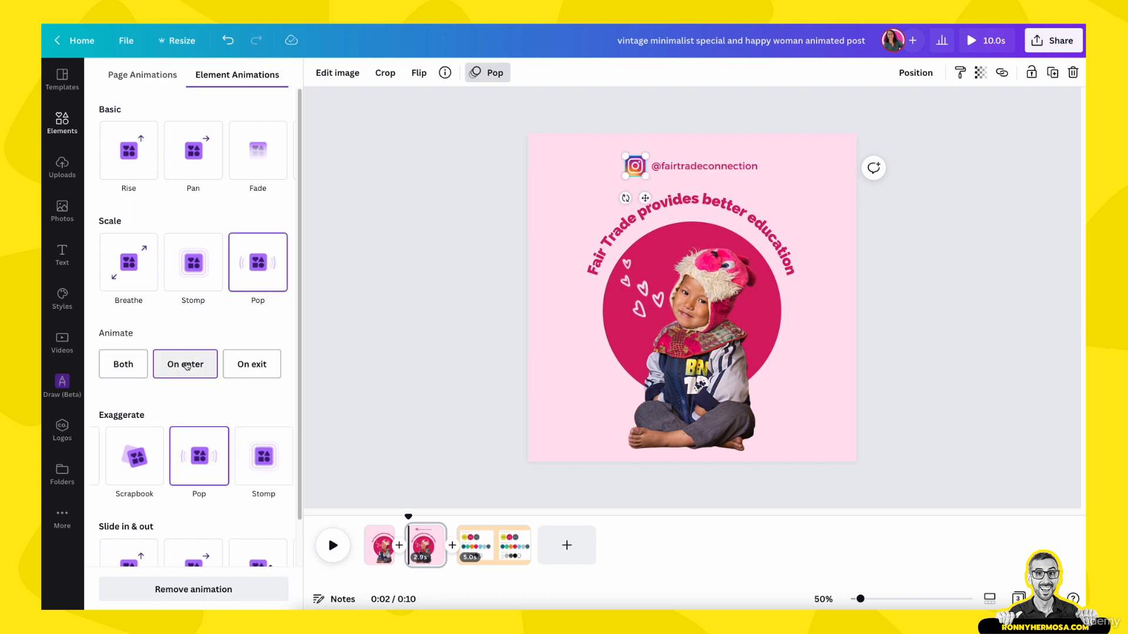
pyautogui.click(404, 223)
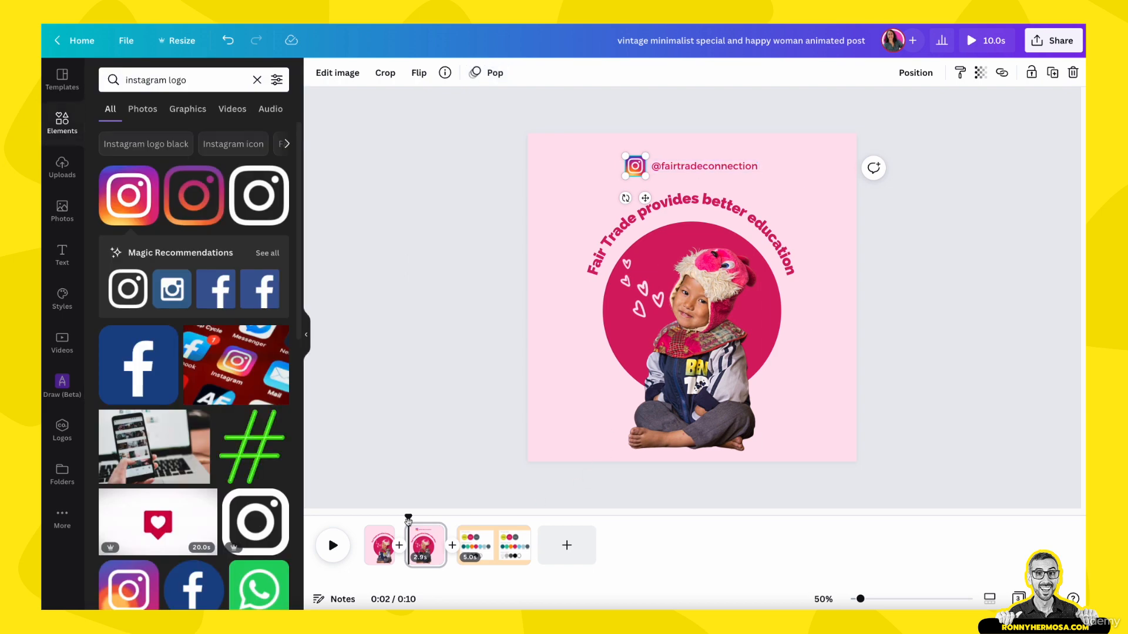
# - Replay the second page from its start to check how the icon and handle enter
pyautogui.click(408, 522)
pyautogui.press('space')
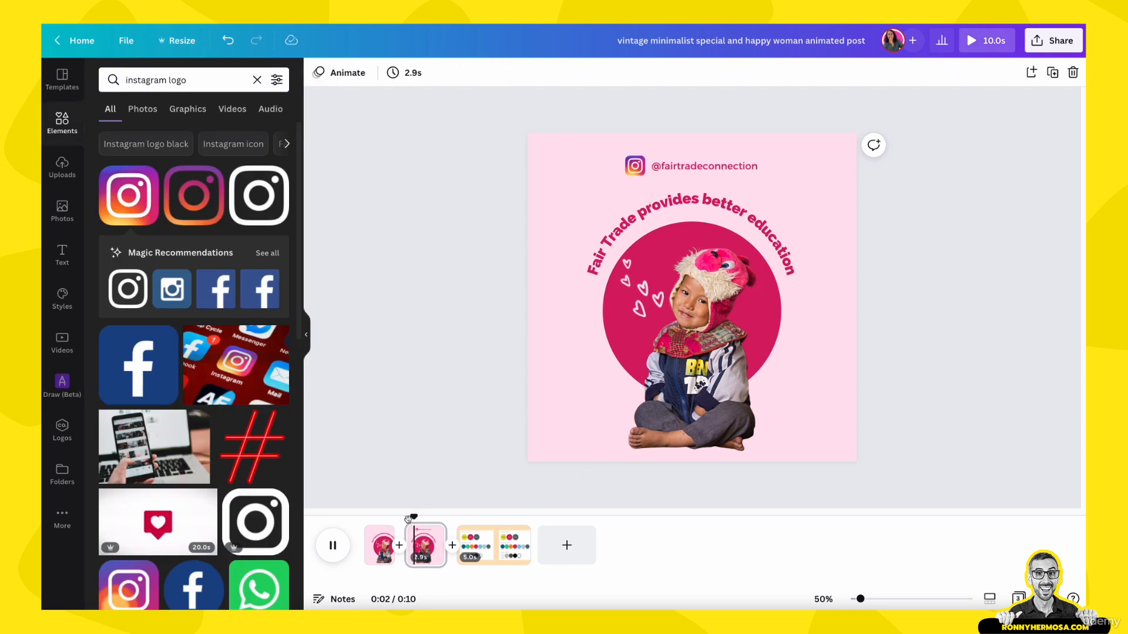
pyautogui.click(409, 520)
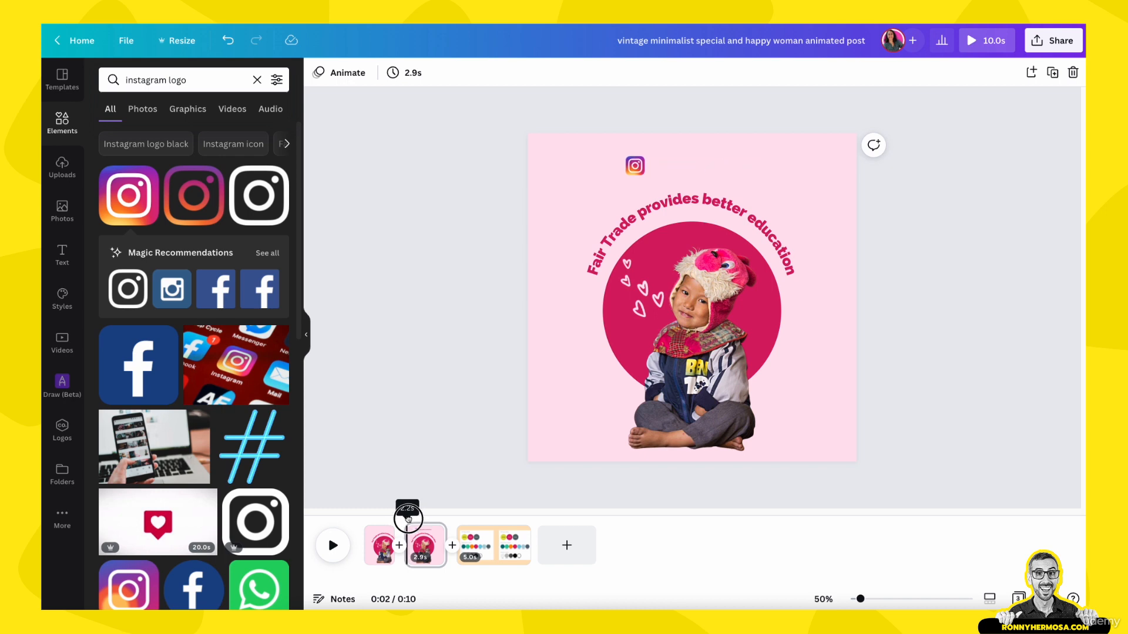
pyautogui.moveTo(408, 519); pyautogui.dragTo(410, 515)
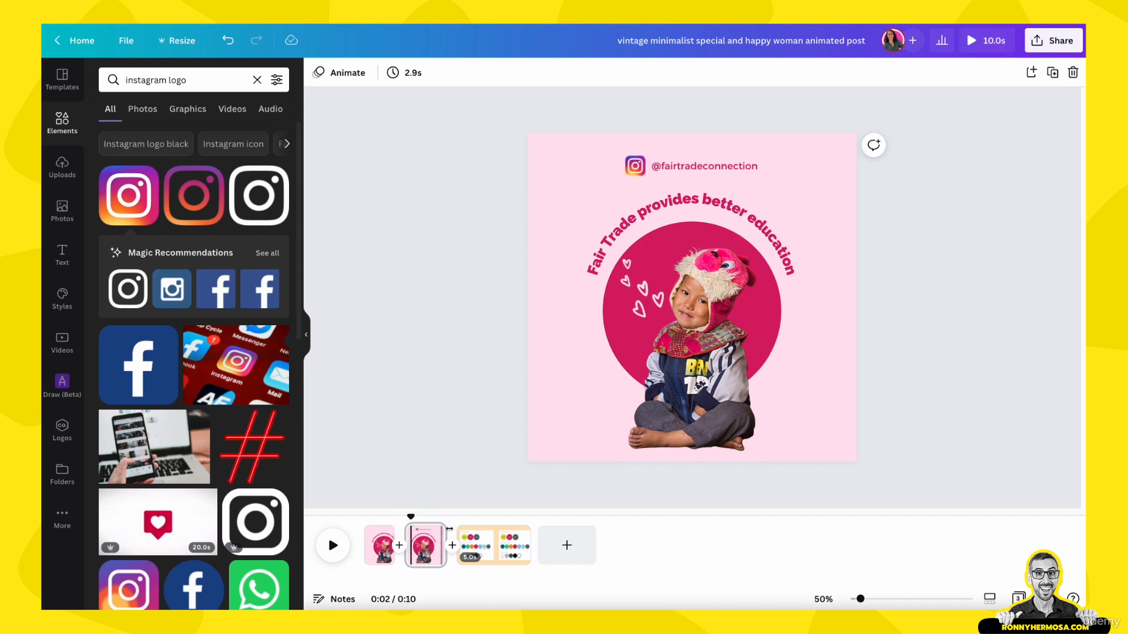
# - Delete the third page containing the colour palette image
pyautogui.click(514, 558)
pyautogui.press('Delete')
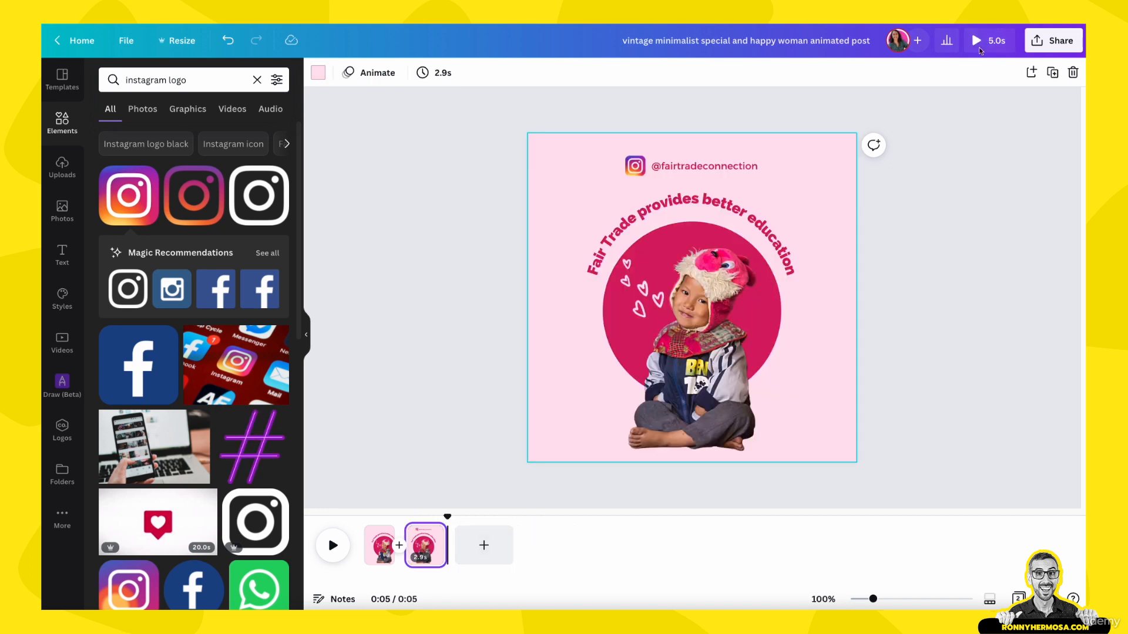
pyautogui.moveTo(448, 516)
pyautogui.mouseDown()
pyautogui.moveTo(371, 528)
pyautogui.moveTo(459, 529)
pyautogui.mouseUp()
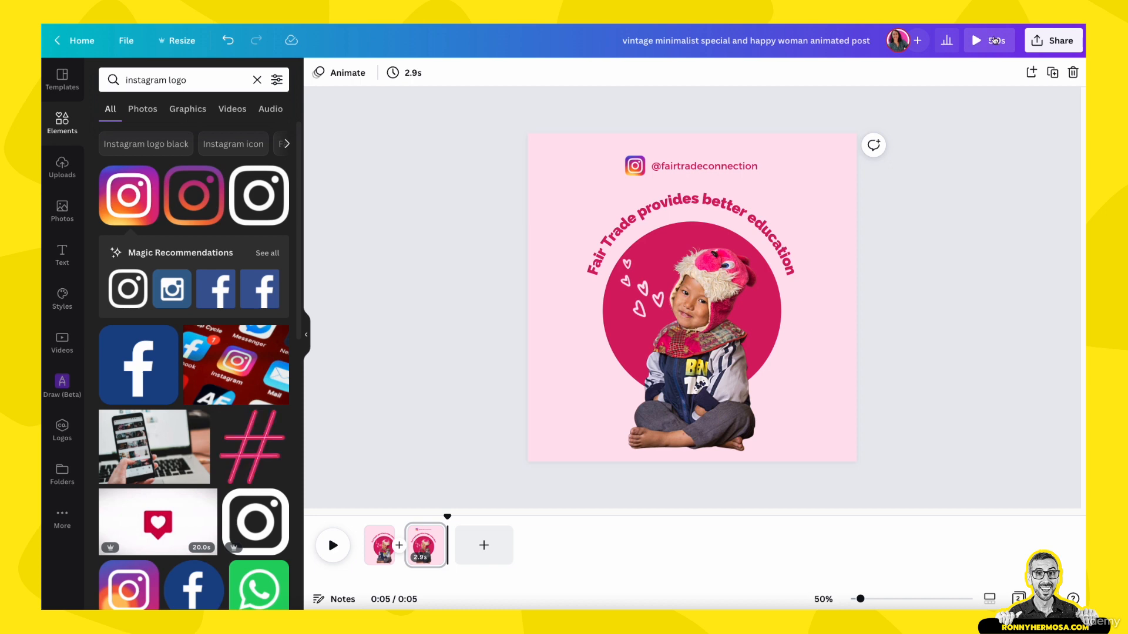
# - Play the whole post in the full preview, replay its beginning, and close the preview
pyautogui.click(975, 40)
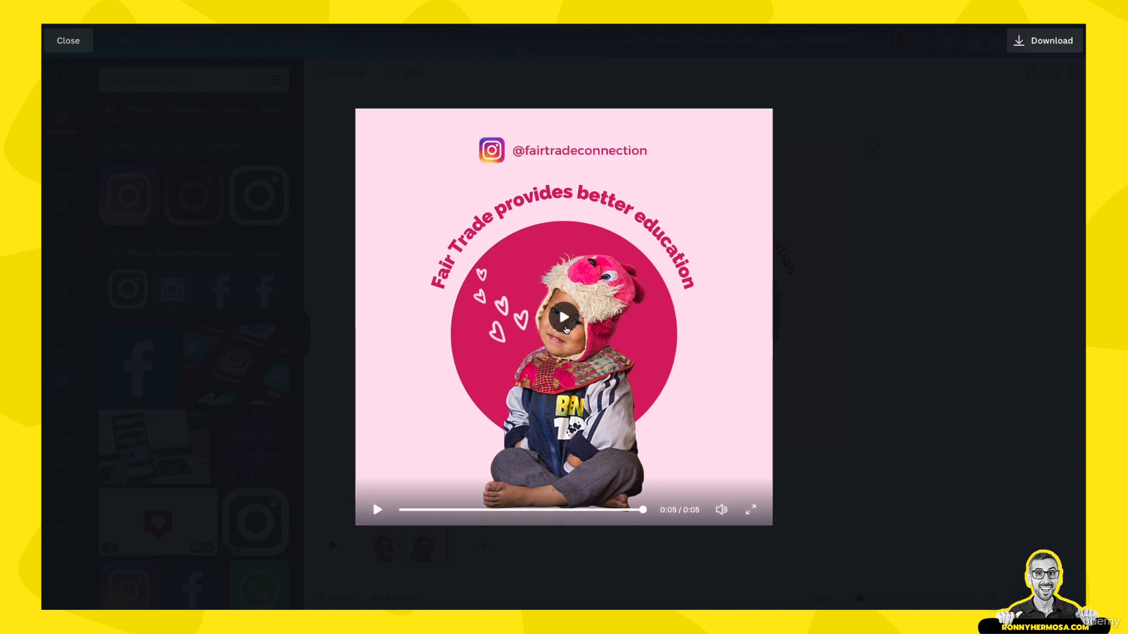
pyautogui.click(565, 330)
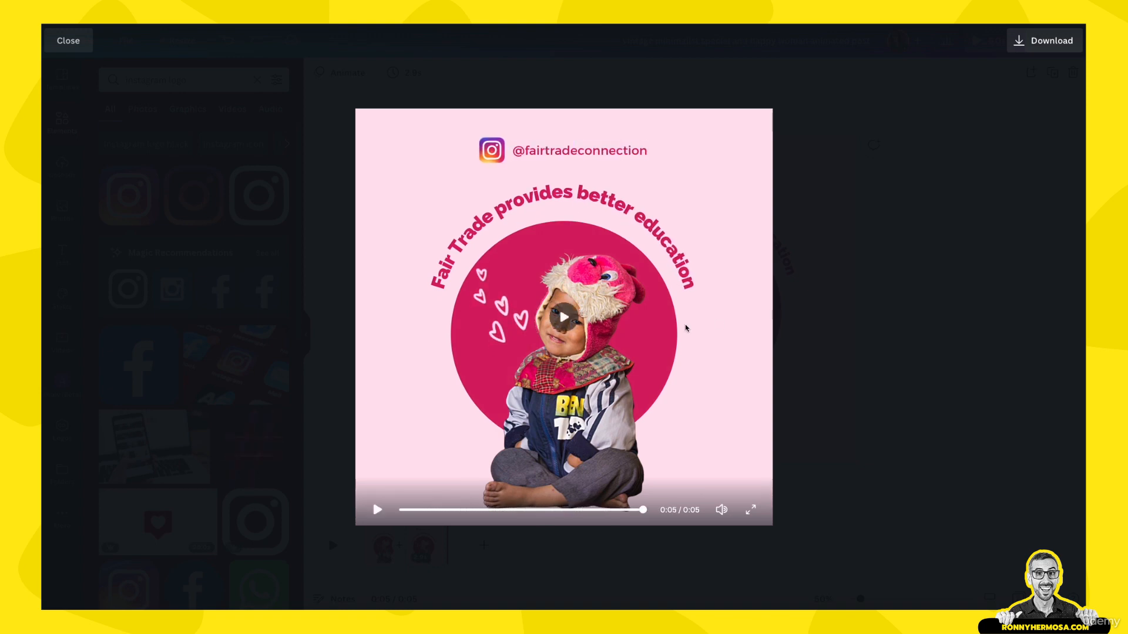
pyautogui.click(569, 318)
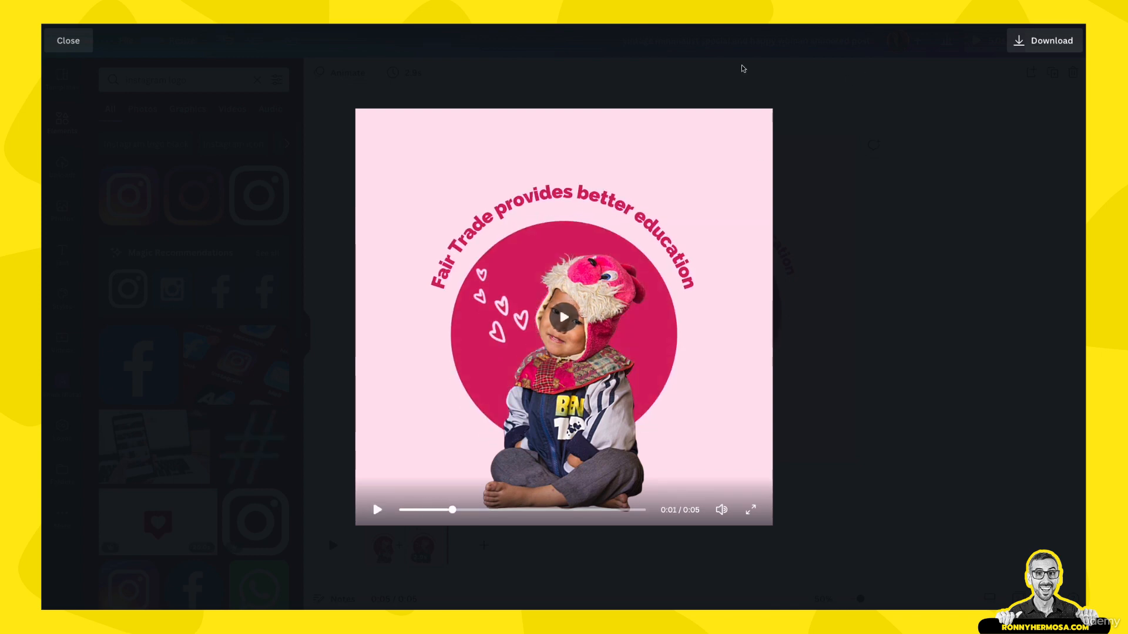
pyautogui.click(86, 41)
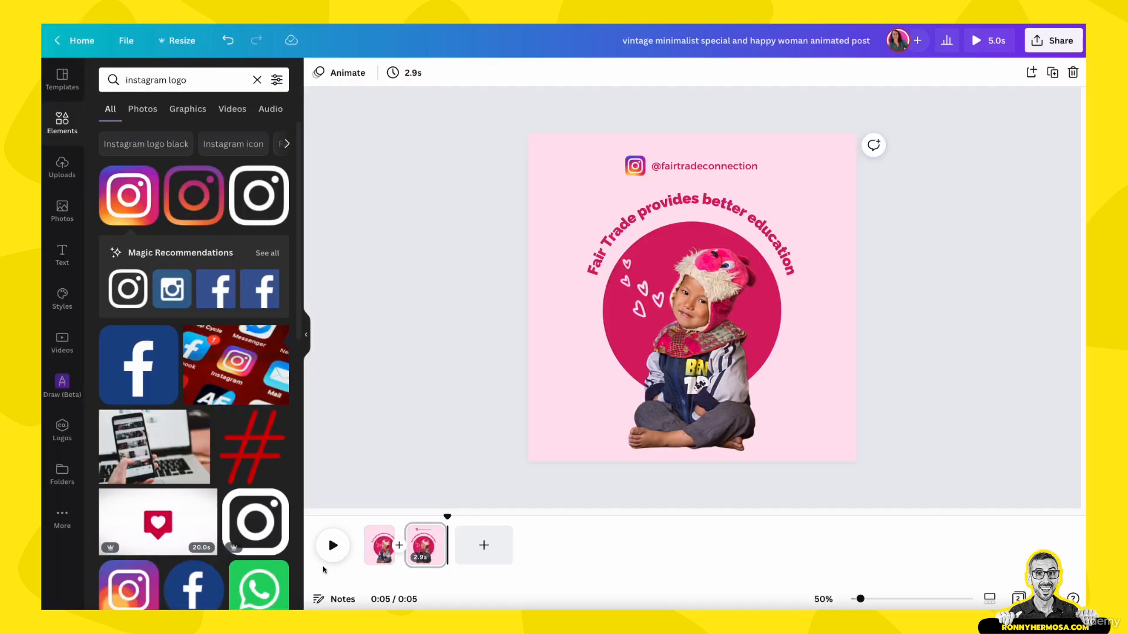
# - Apply the Rise animation to the child cutout on the first page at a faster speed, on enter only
pyautogui.click(375, 556)
pyautogui.click(685, 391)
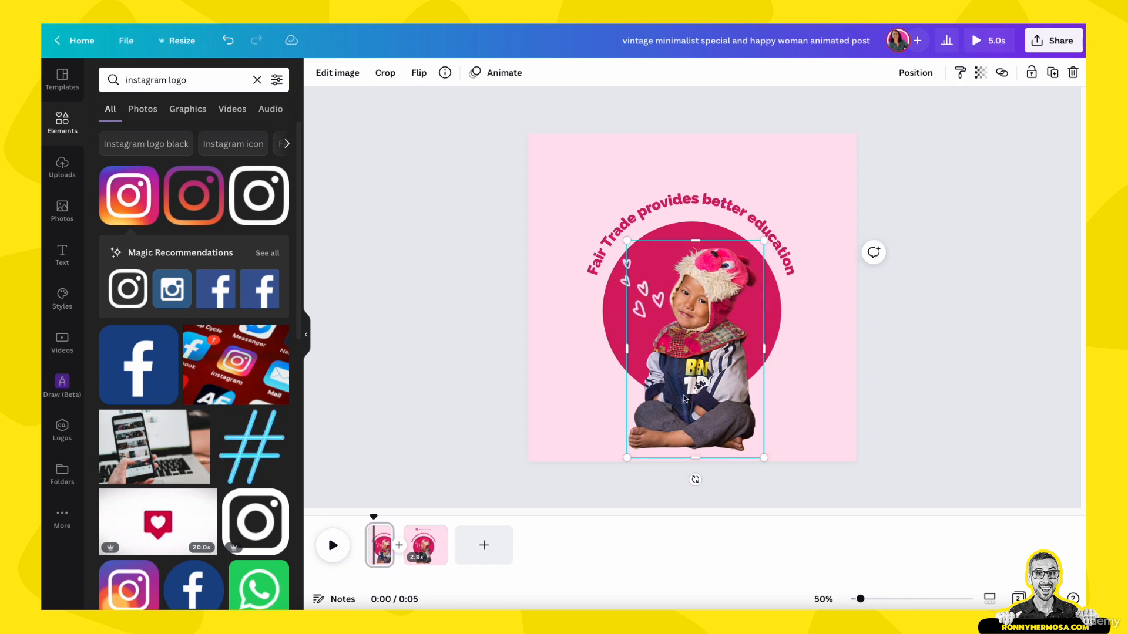
pyautogui.click(498, 72)
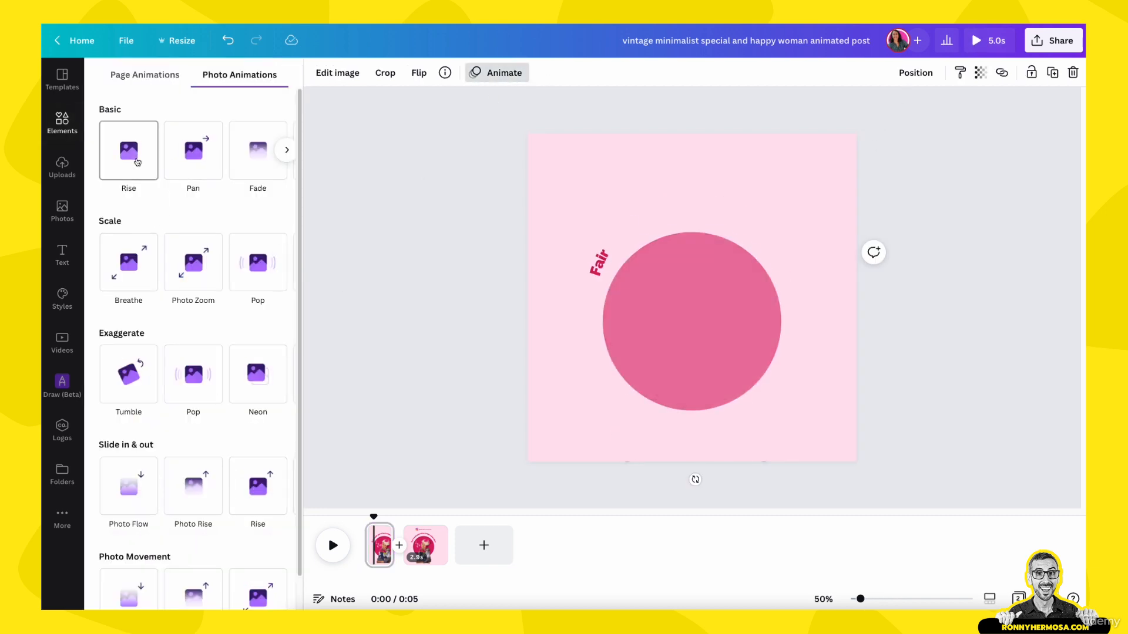
pyautogui.click(137, 162)
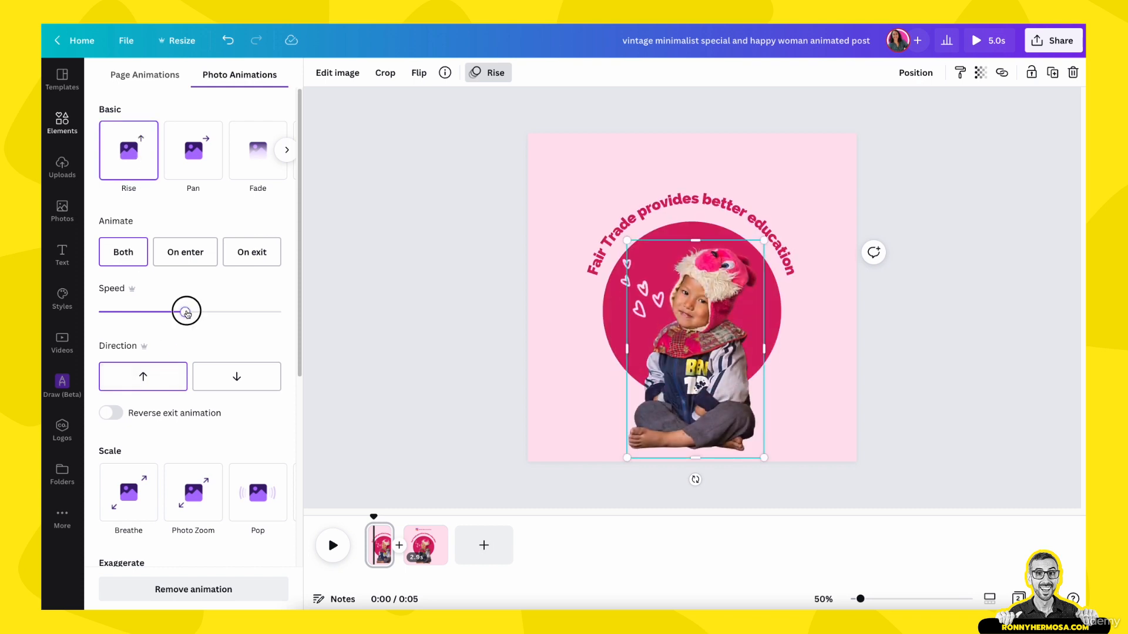
pyautogui.moveTo(187, 314); pyautogui.dragTo(250, 316)
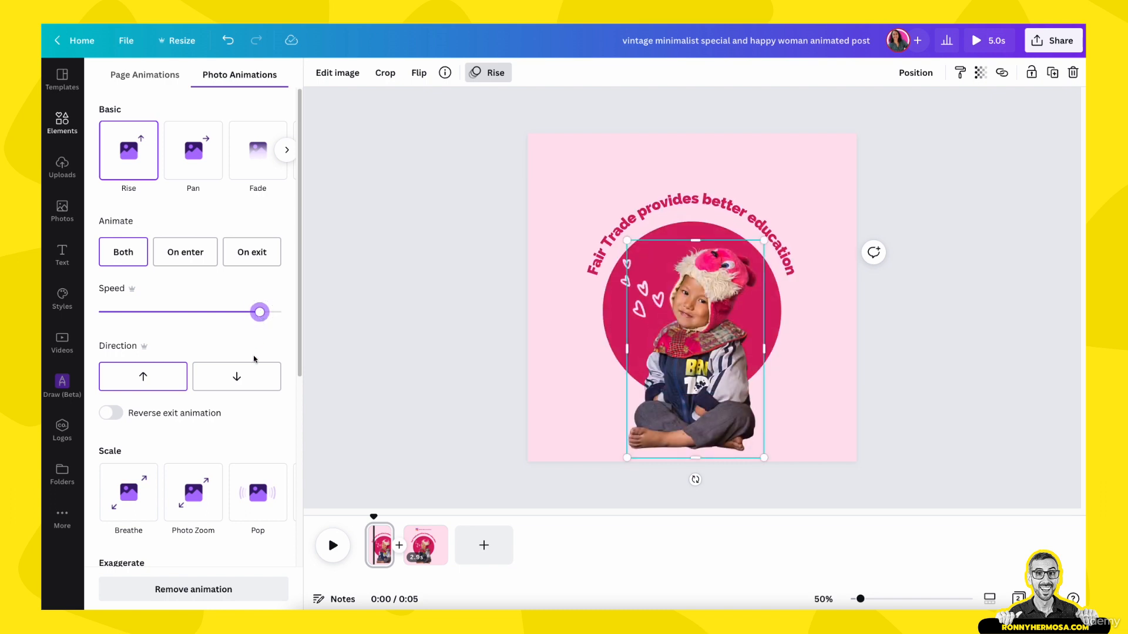
pyautogui.click(186, 255)
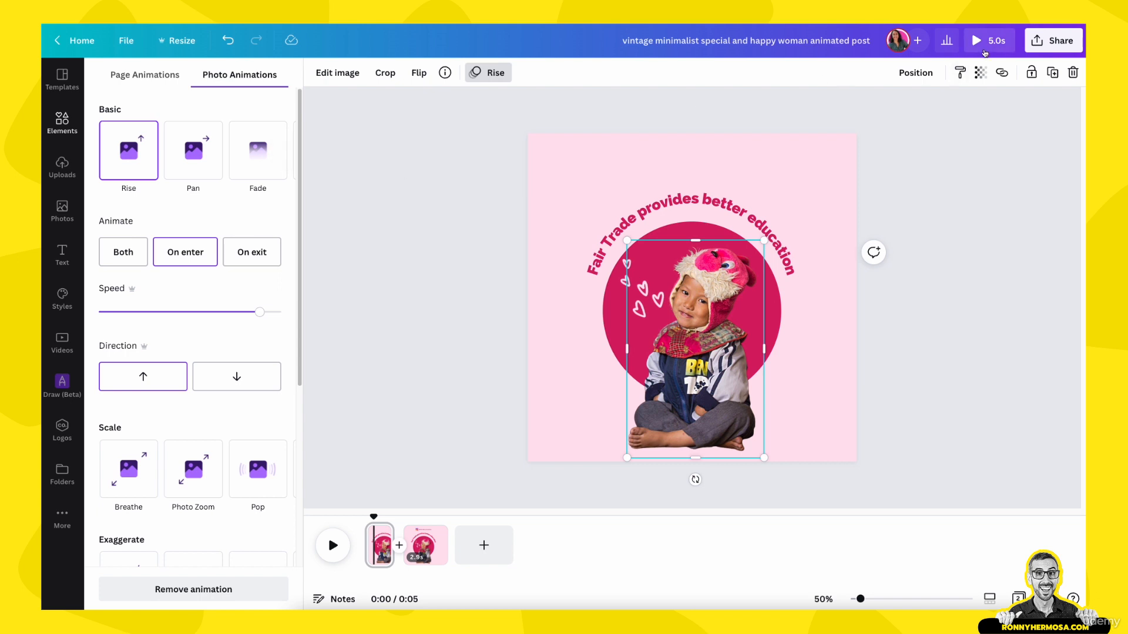
# - Preview the full post with the child's entrance, replay it from the beginning, and return to the editor
pyautogui.click(988, 39)
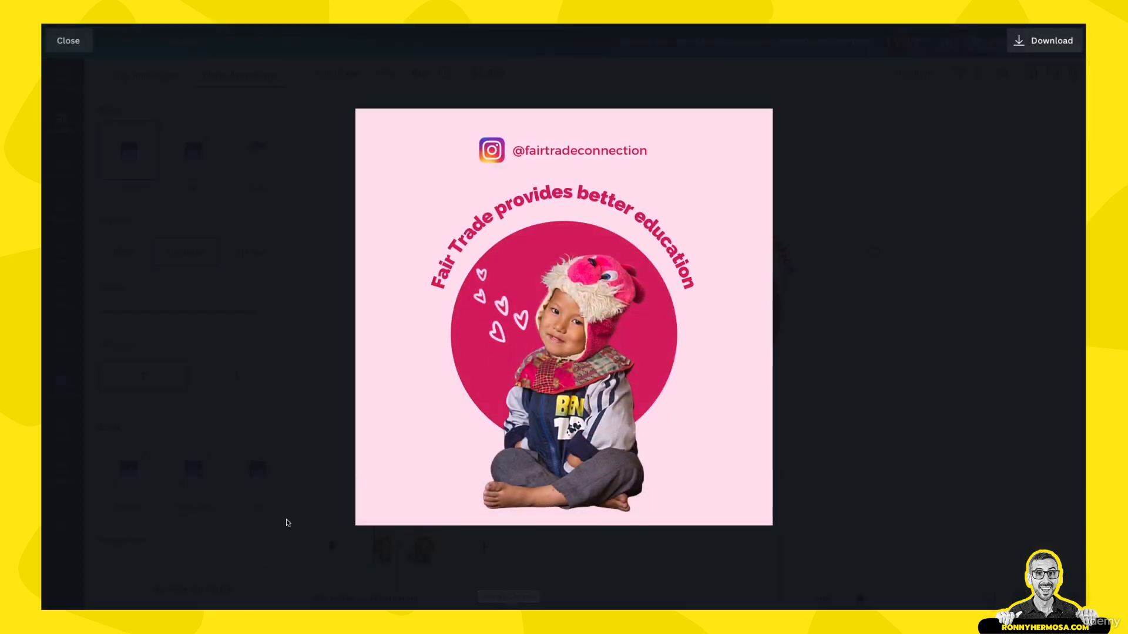
pyautogui.click(404, 509)
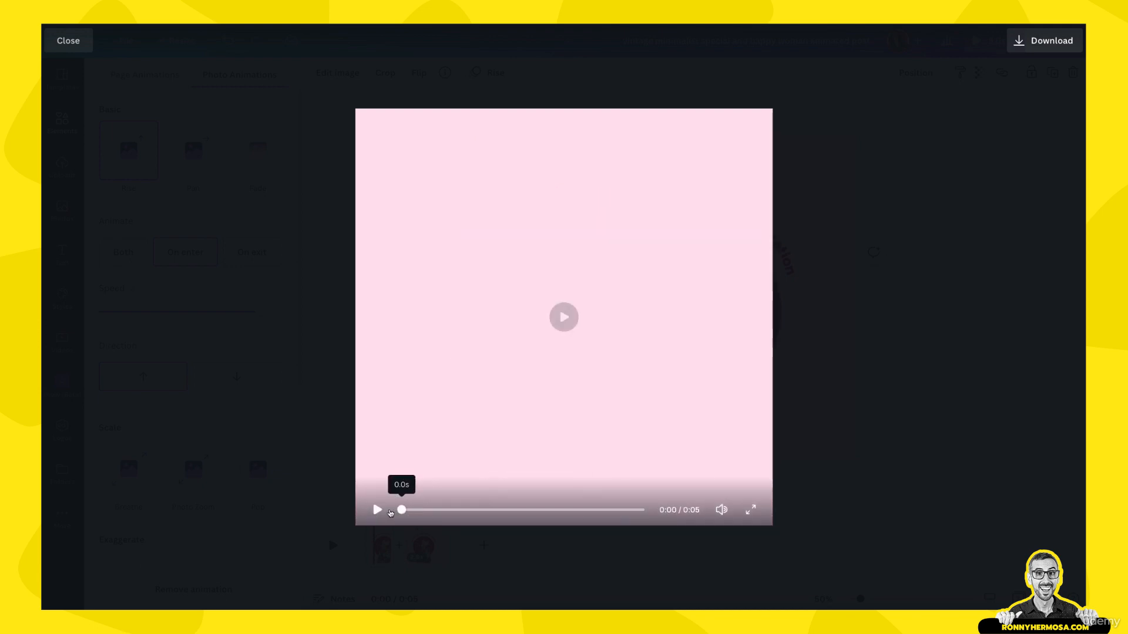
pyautogui.click(376, 510)
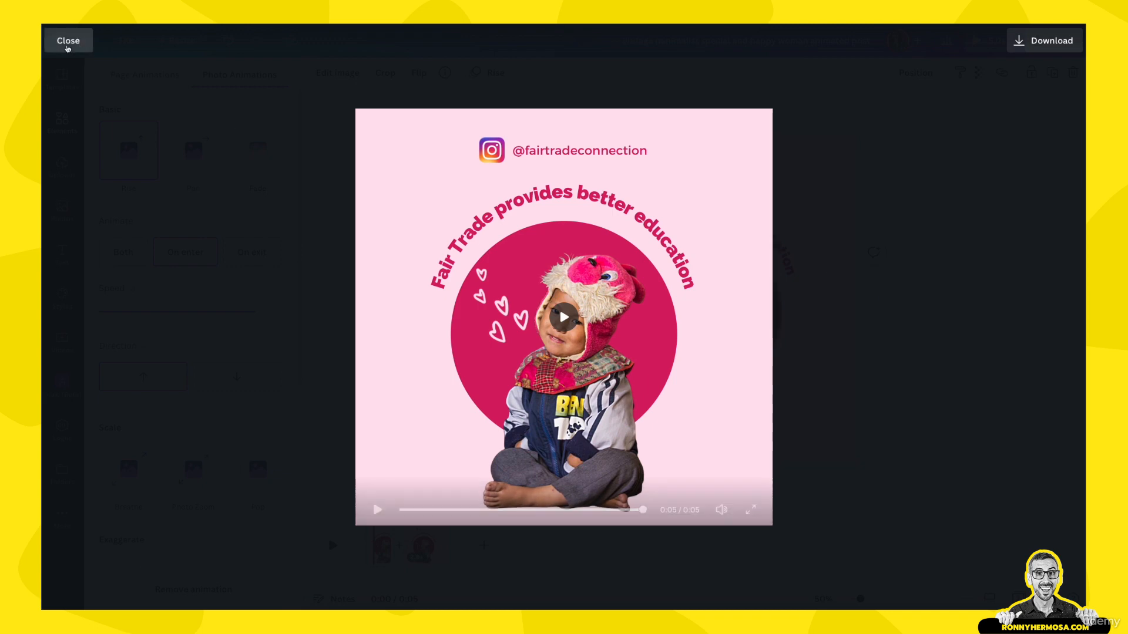
pyautogui.click(50, 37)
pyautogui.press('Escape')
pyautogui.click(1006, 262)
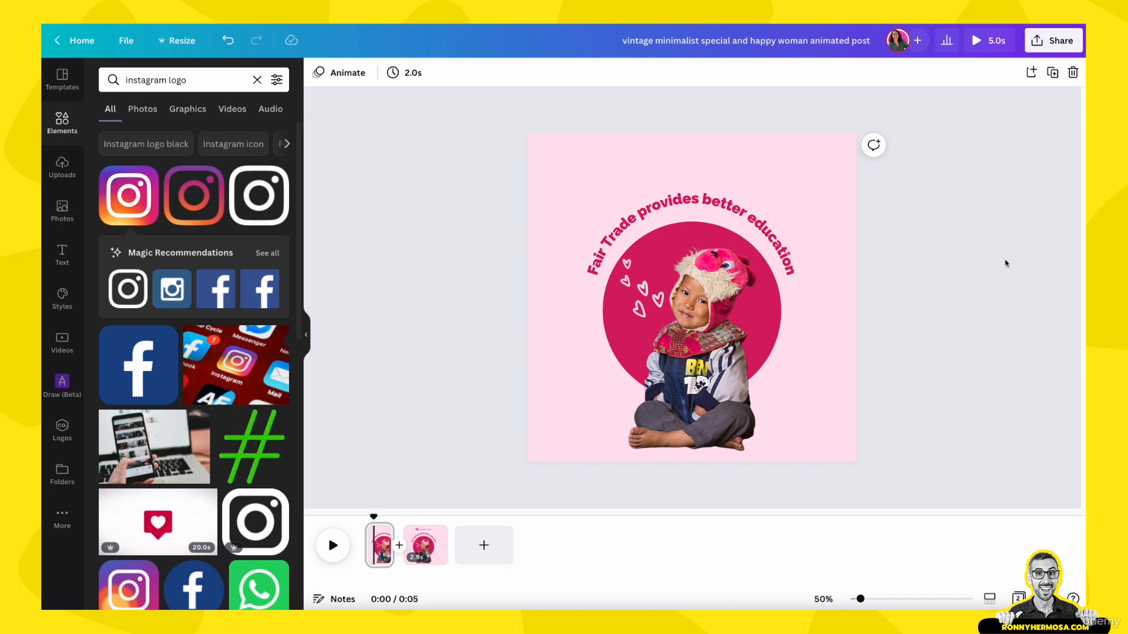
# - Download all pages of the design as an MP4 video
pyautogui.click(1040, 48)
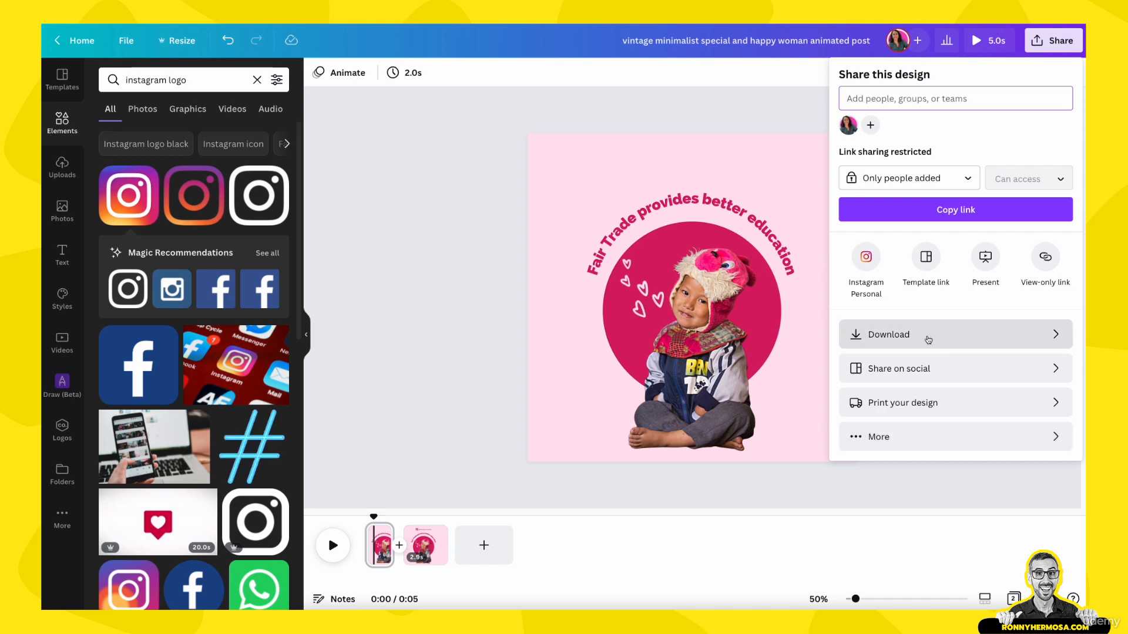
pyautogui.click(1058, 336)
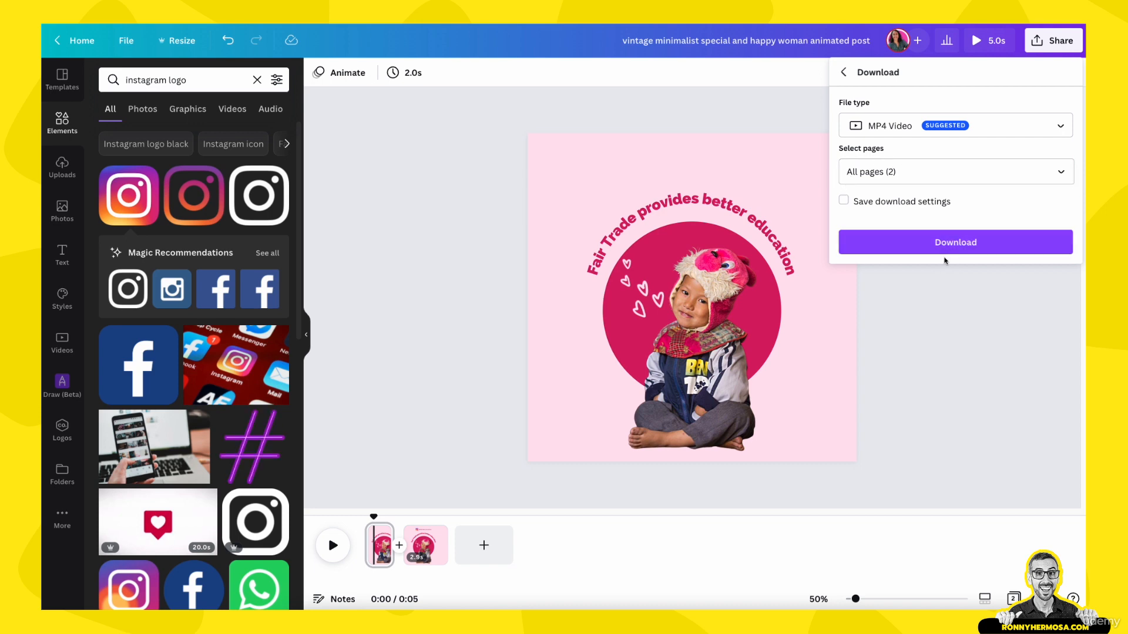
pyautogui.click(947, 246)
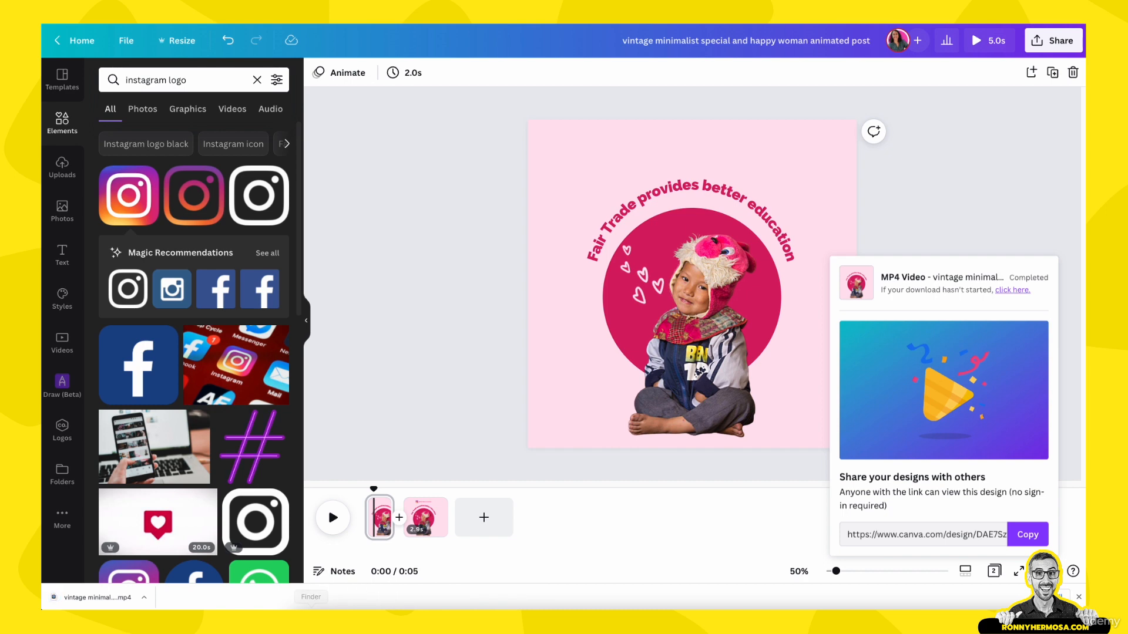
# - Locate the downloaded MP4 in its folder, watch it in a quick preview, and close the preview
pyautogui.click(144, 597)
pyautogui.click(179, 586)
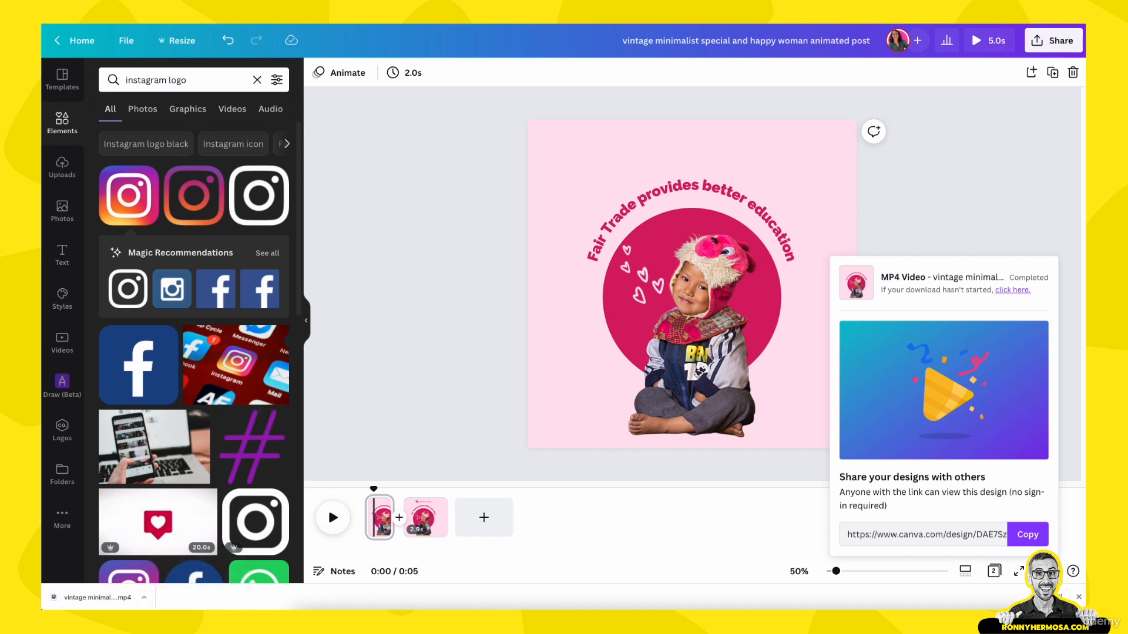
pyautogui.moveTo(1084, 157); pyautogui.dragTo(1010, 164)
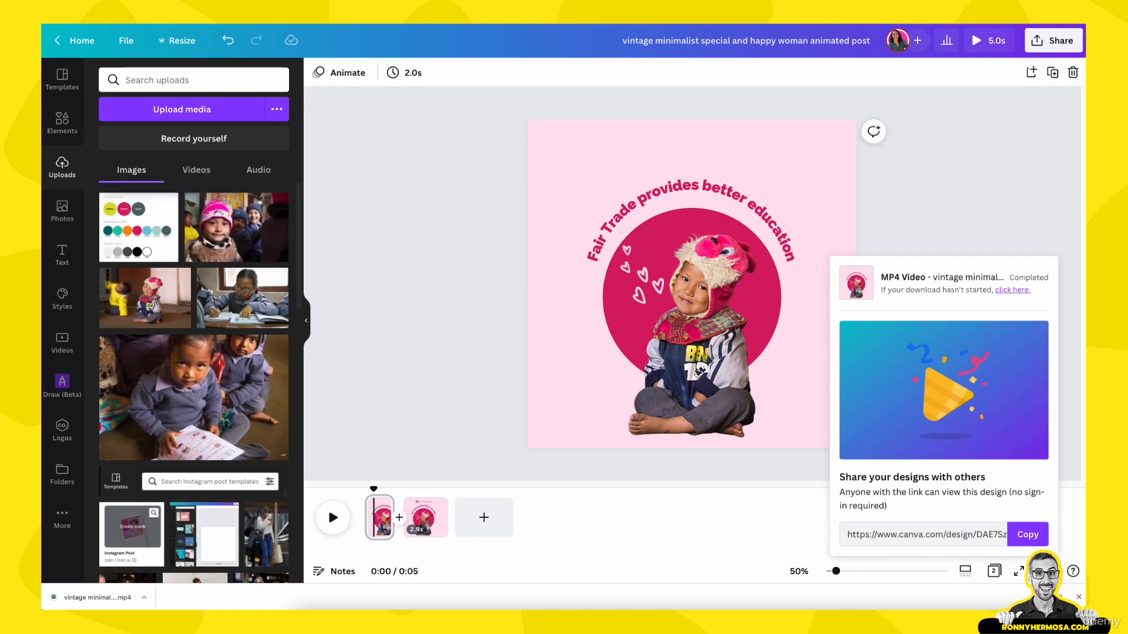
pyautogui.press('space')
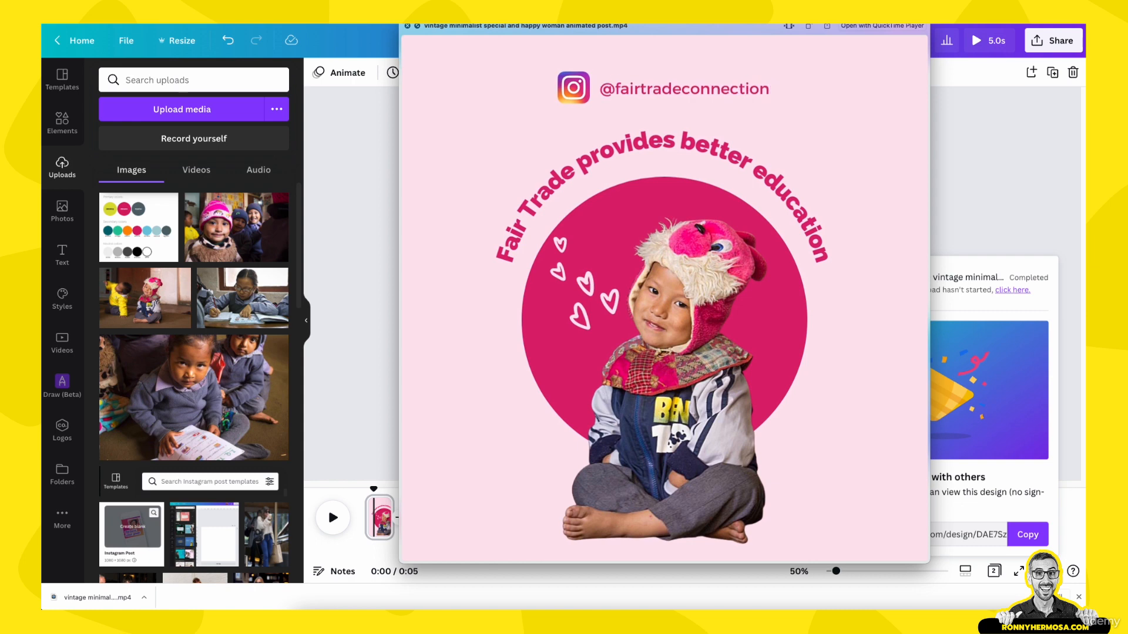
pyautogui.press('space')
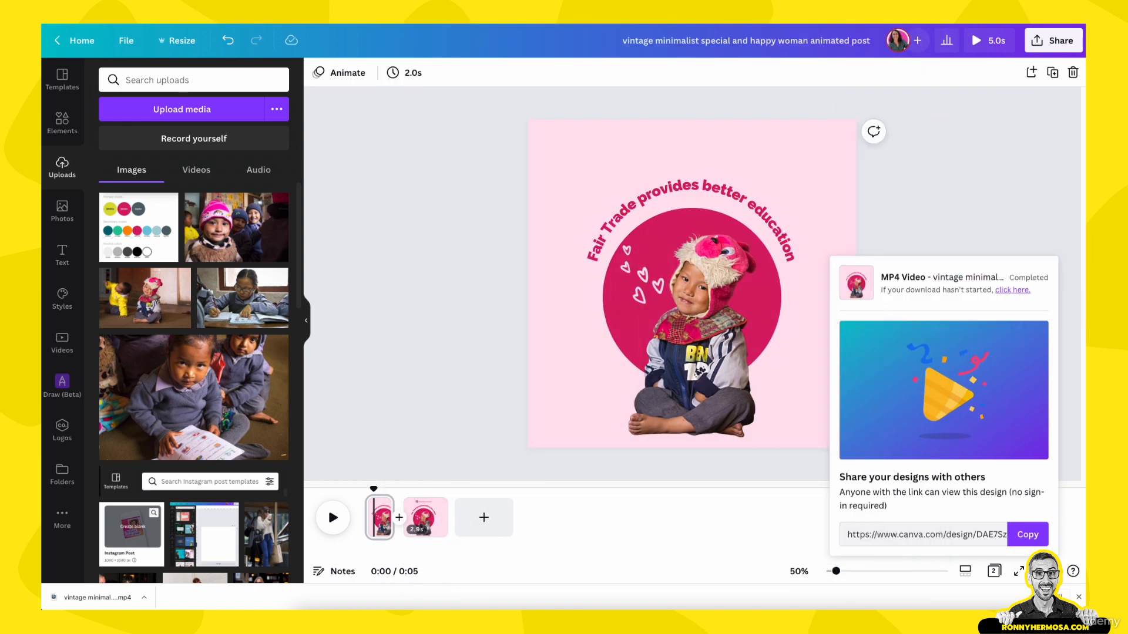